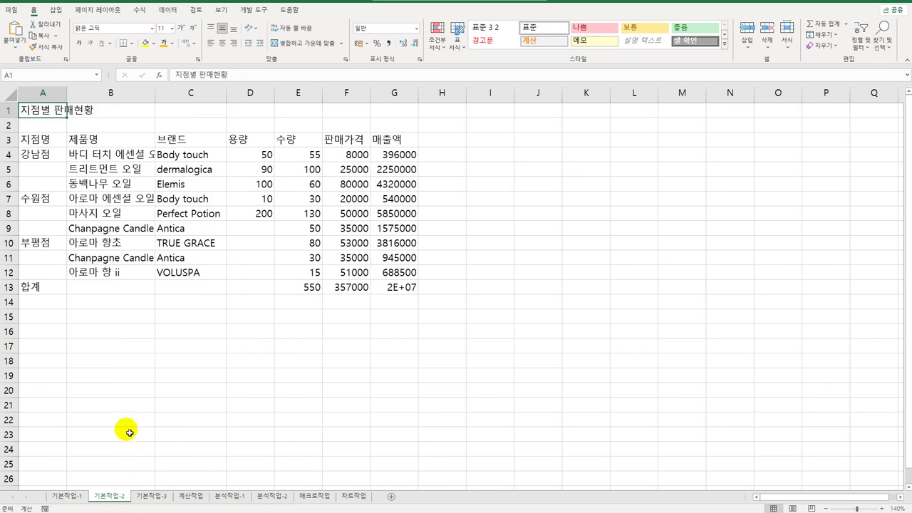
Merge and center the title across A1:G1 and set its font to 돋움체 at size 18.
left_click_drag(30, 110, 399, 110)
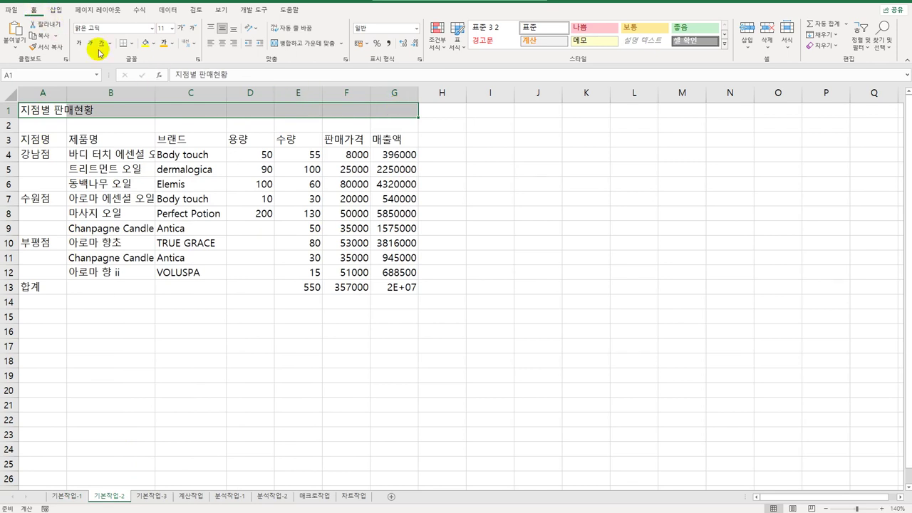
left_click(294, 45)
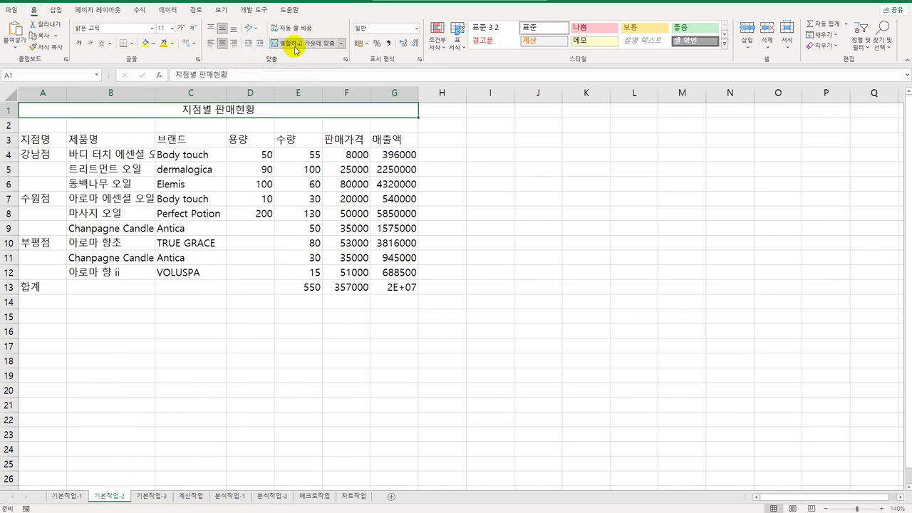
left_click(151, 28)
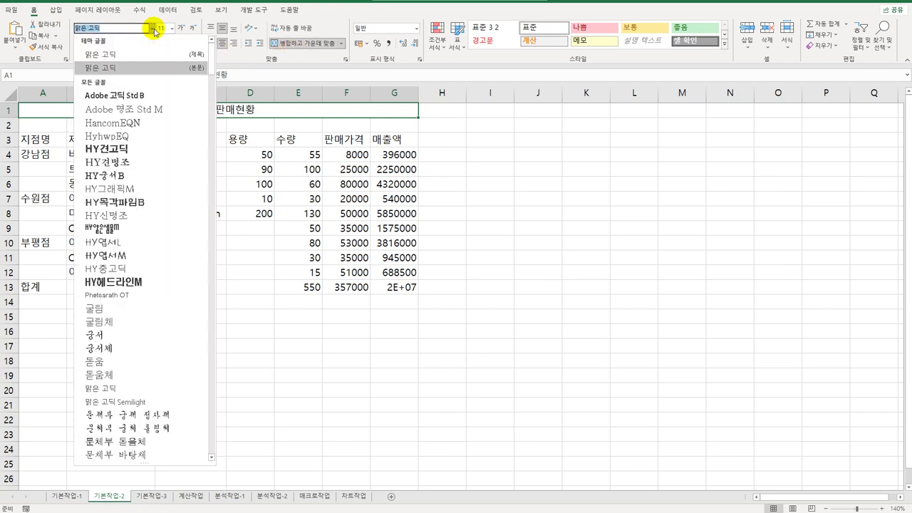
left_click(135, 376)
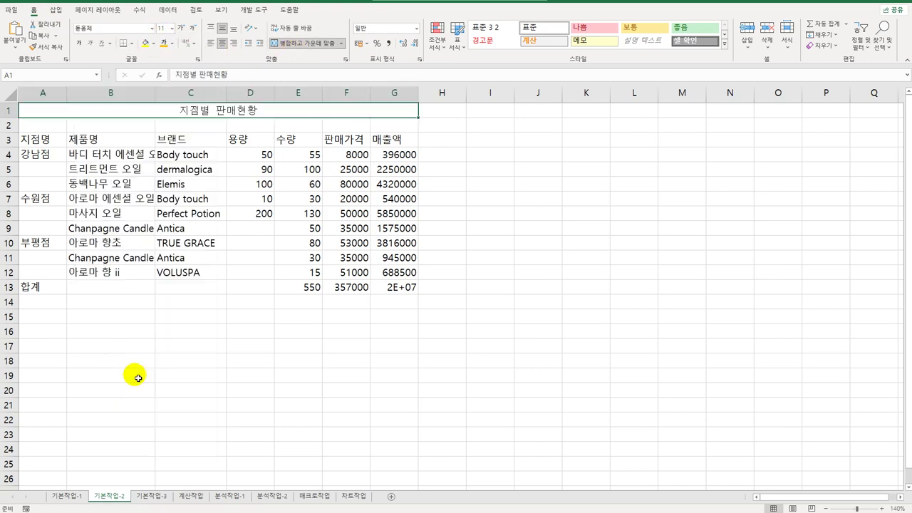
left_click(172, 30)
left_click(172, 128)
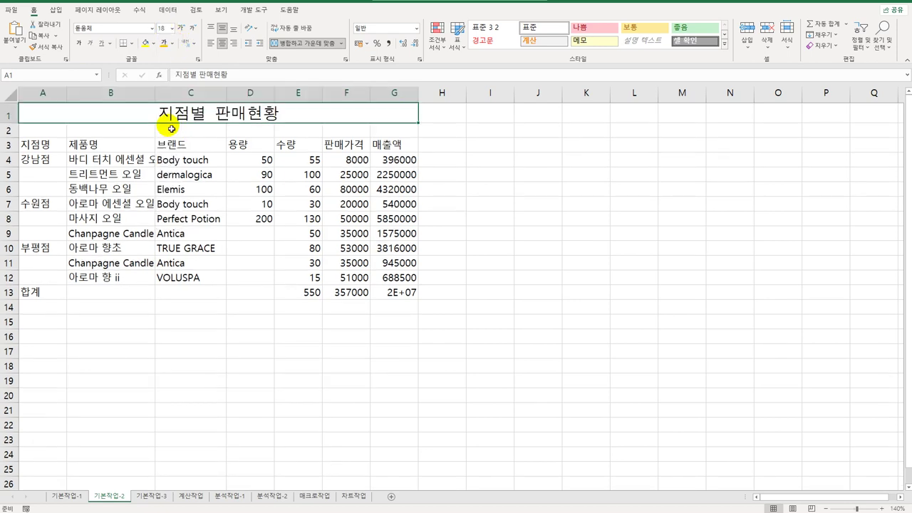
Color the title text in A1 standard purple and make it bold.
left_click(172, 43)
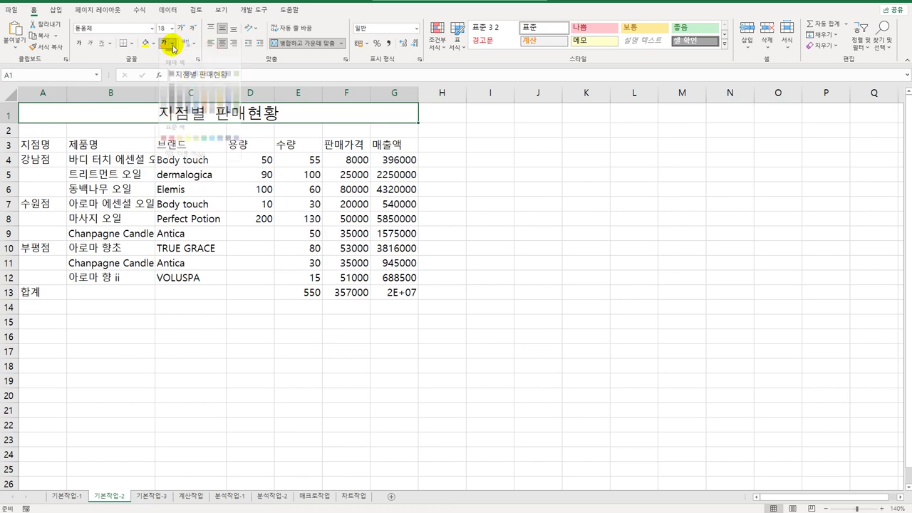
left_click(236, 148)
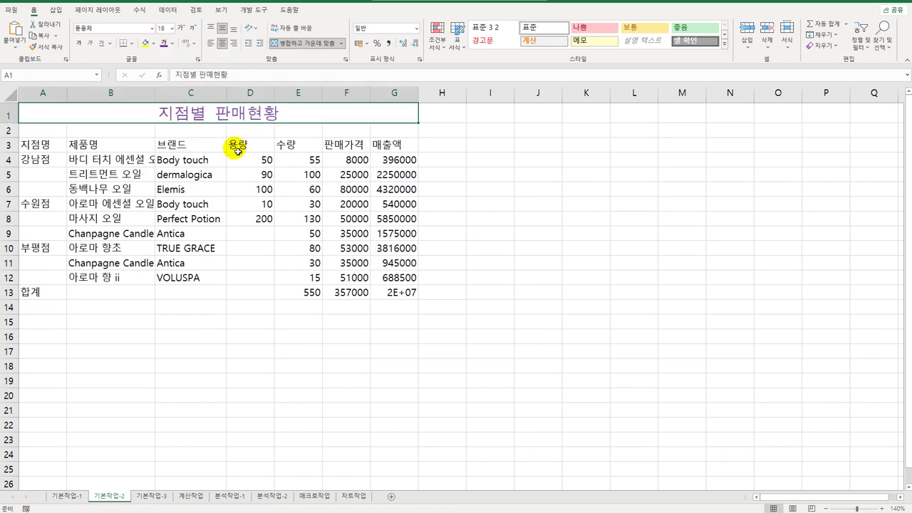
left_click(78, 46)
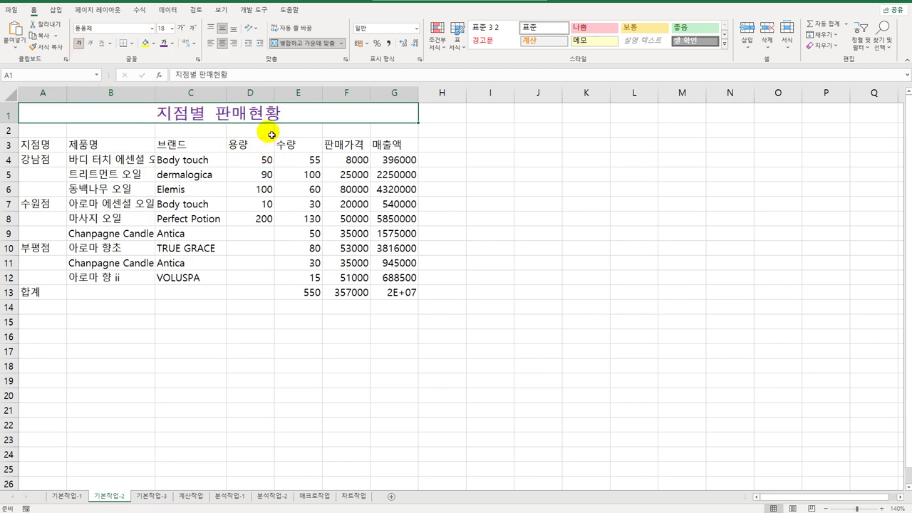
Convert the word 현황 in the A1 title to the Hanja 現況.
double_click(257, 114)
left_click_drag(249, 114, 290, 118)
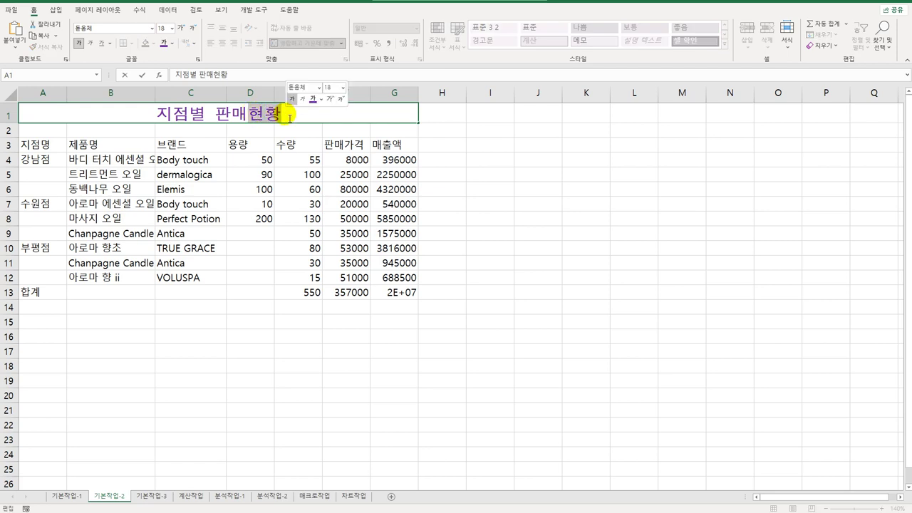
key("Hangul_Hanja")
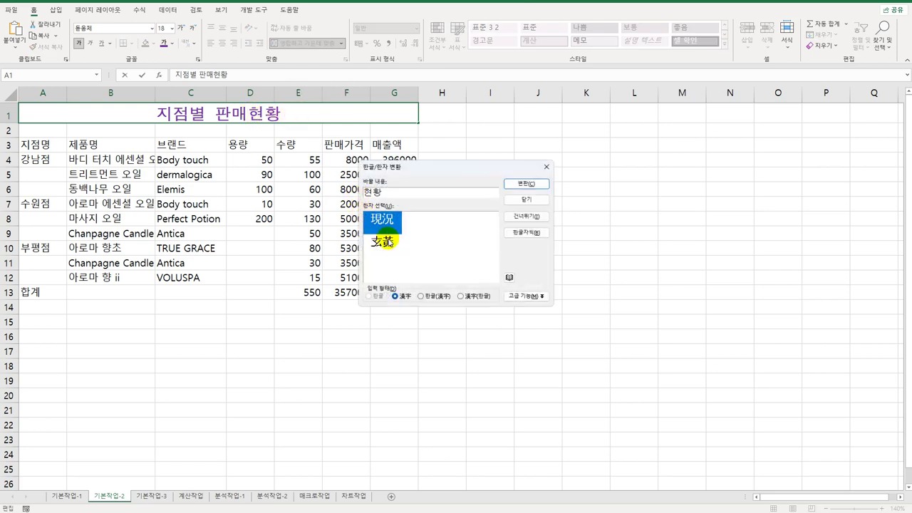
left_click(526, 184)
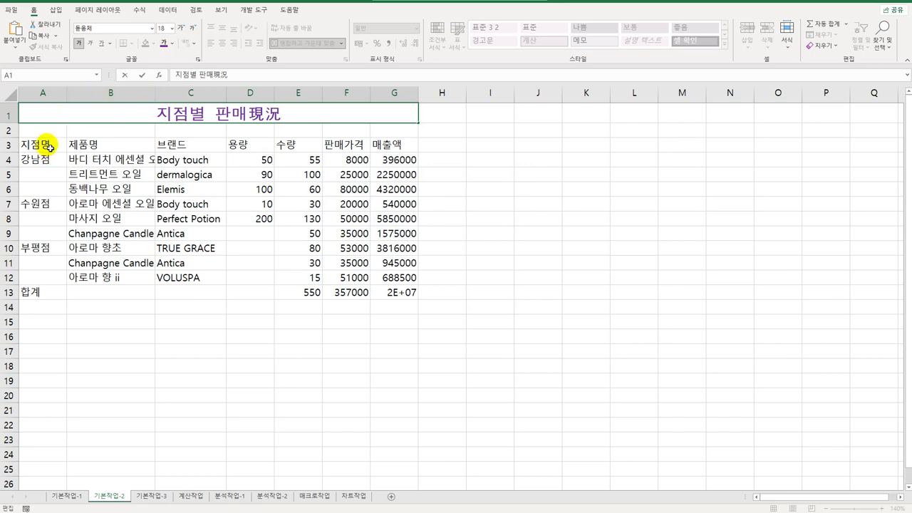
Fill the header row A3:G3 with standard purple and set its font color to white.
left_click_drag(37, 145, 388, 147)
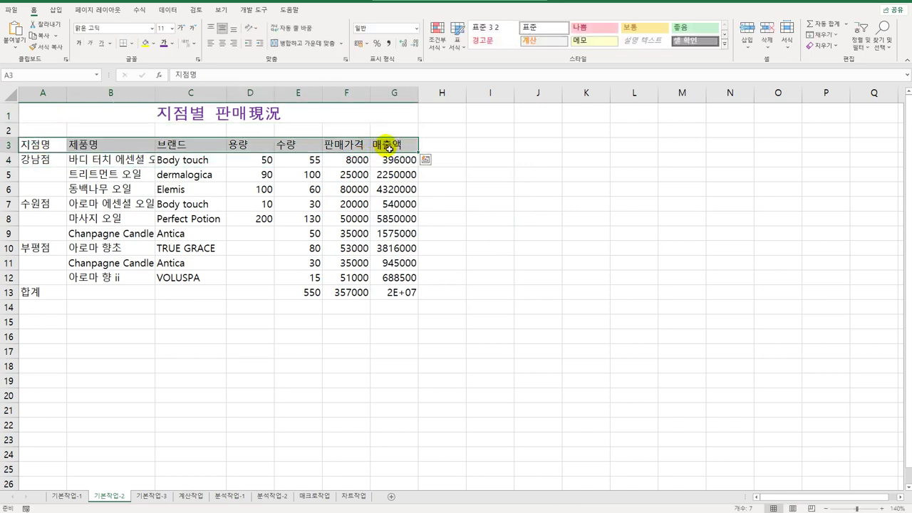
left_click(153, 43)
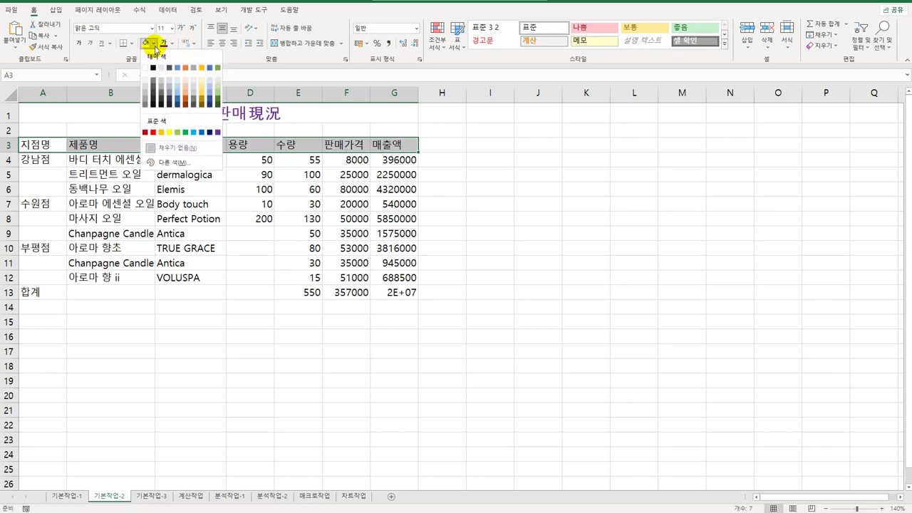
left_click(219, 133)
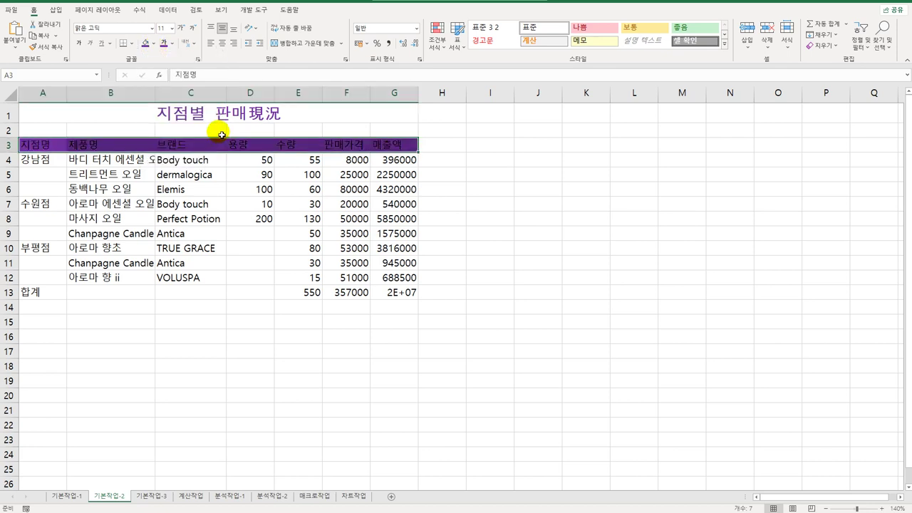
left_click(172, 44)
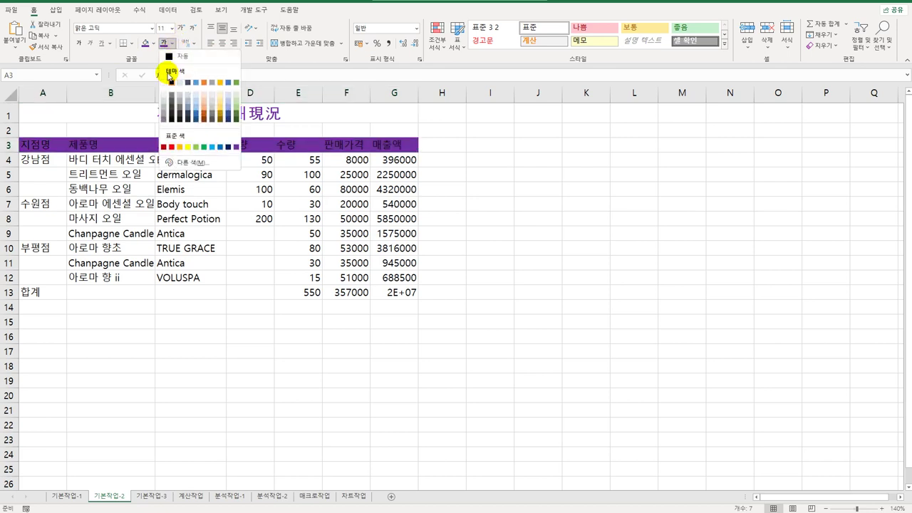
left_click(166, 83)
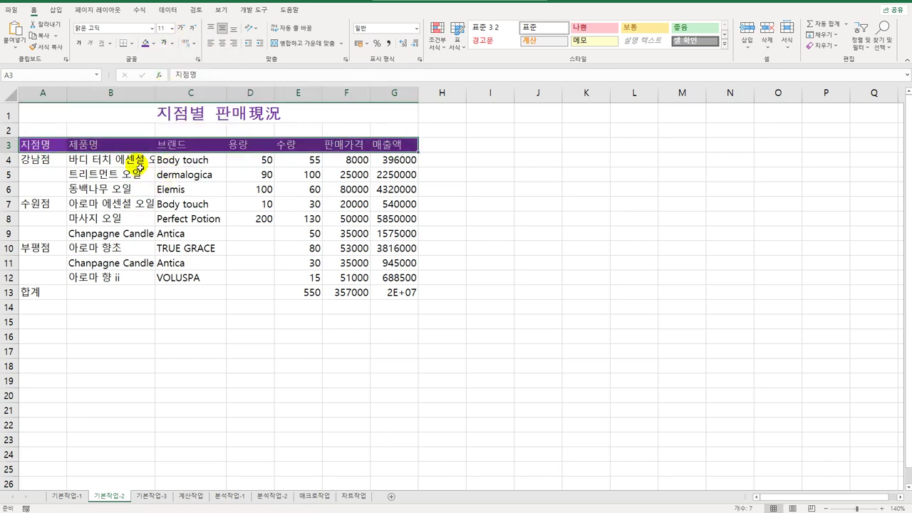
Apply shrink-to-fit (셀에 맞춤) to the product names in B4:B12.
left_click_drag(136, 164, 142, 277)
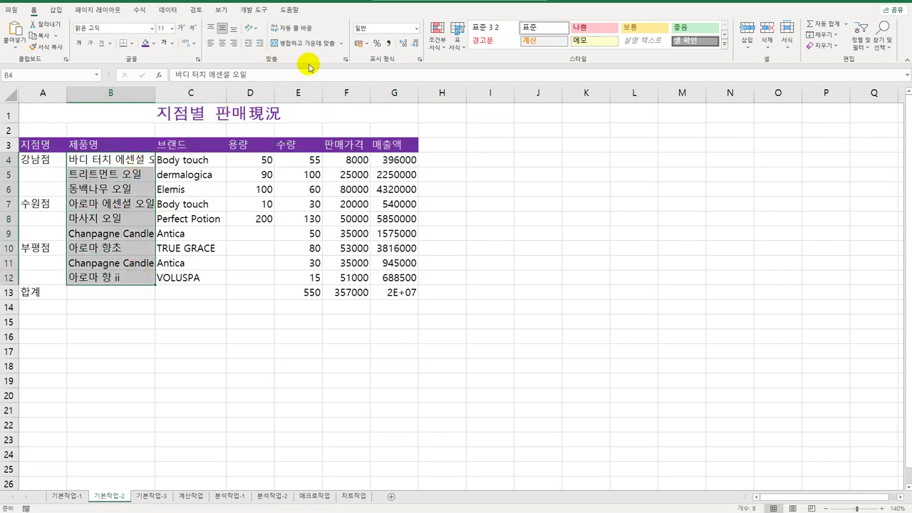
left_click(345, 61)
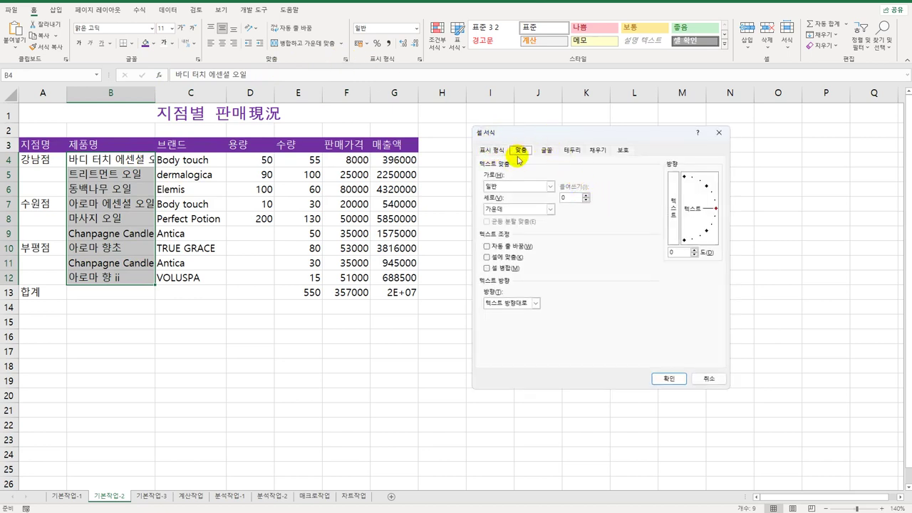
left_click(500, 260)
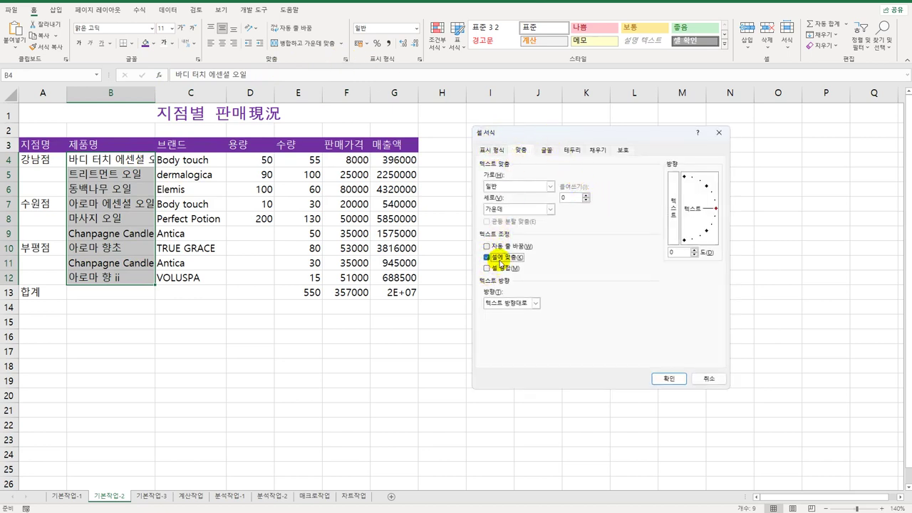
left_click(666, 378)
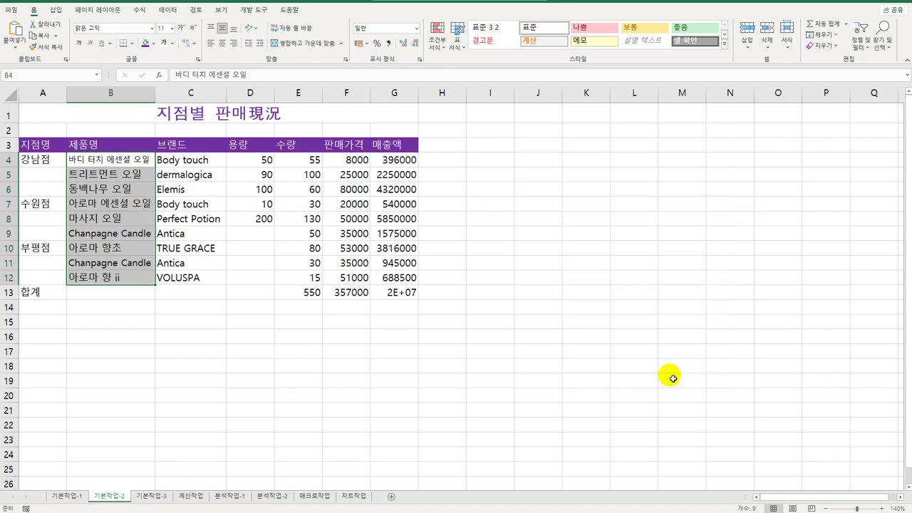
Merge A4:A6, A7:A9 and A10:A12 separately, with horizontal alignment 왼쪽 (들여쓰기) and vertical alignment 위쪽.
left_click_drag(57, 160, 45, 277)
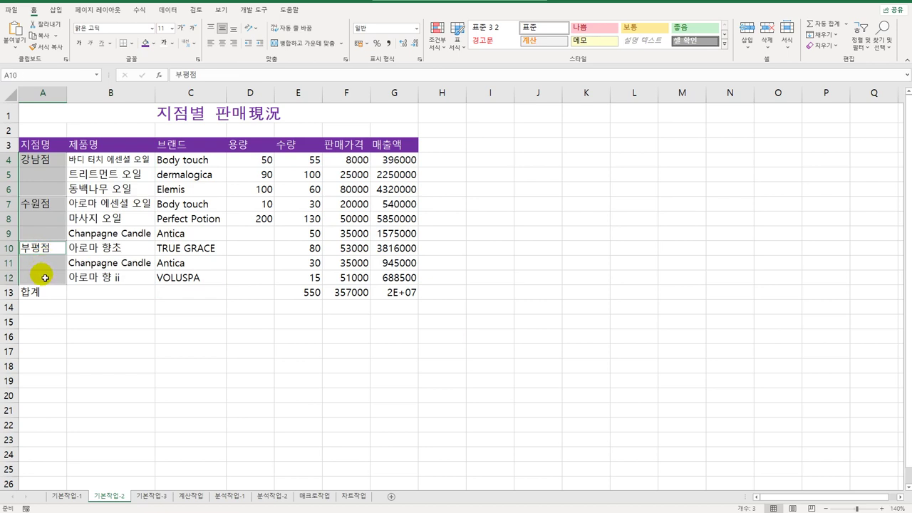
left_click(346, 59)
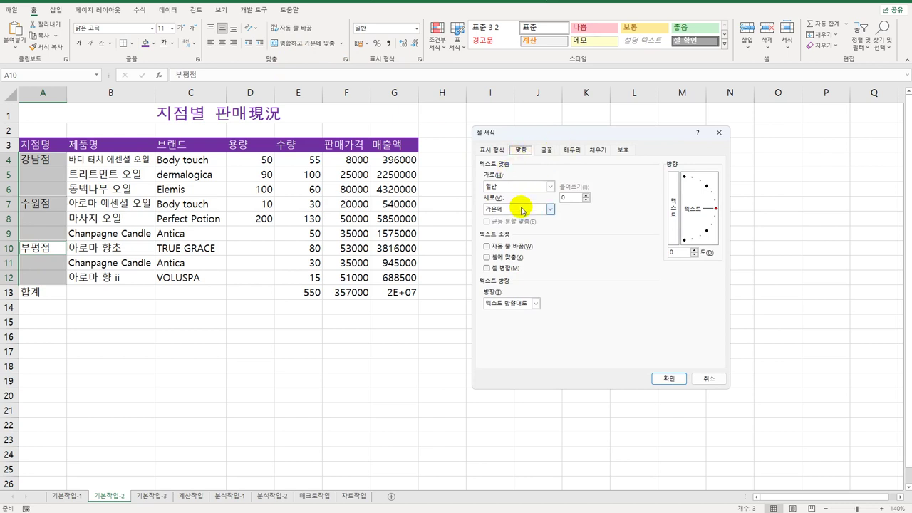
left_click(505, 268)
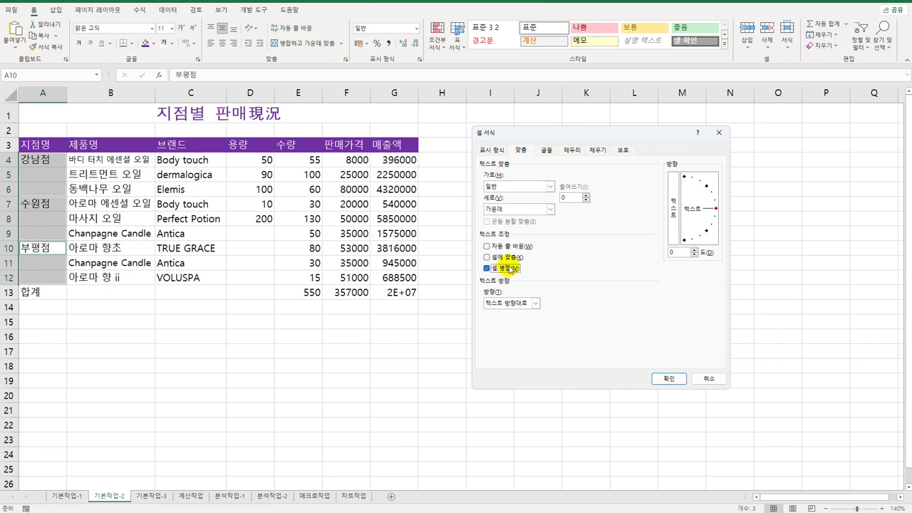
left_click(528, 188)
left_click(516, 209)
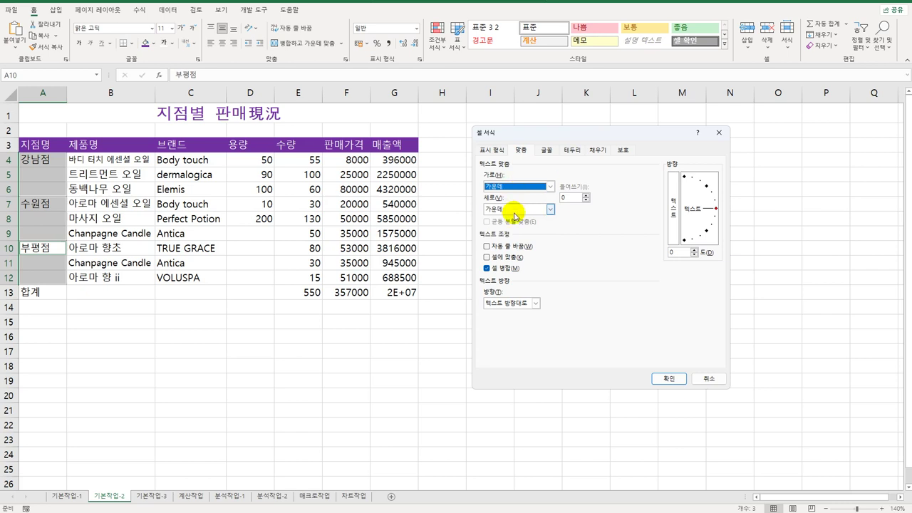
left_click(518, 186)
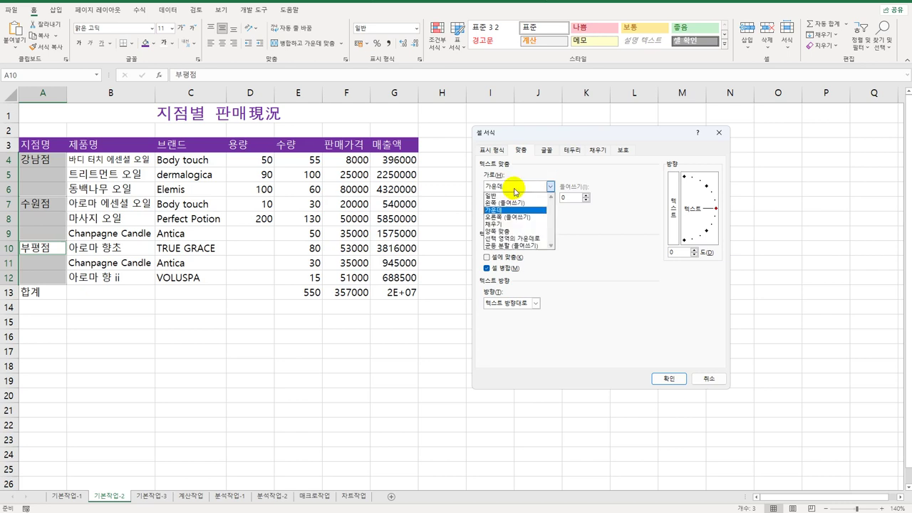
left_click(510, 203)
left_click(513, 208)
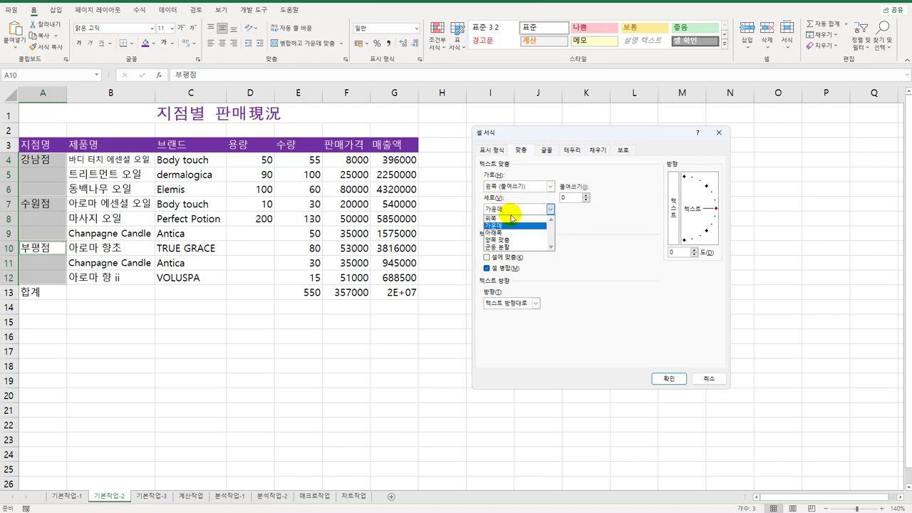
left_click(513, 218)
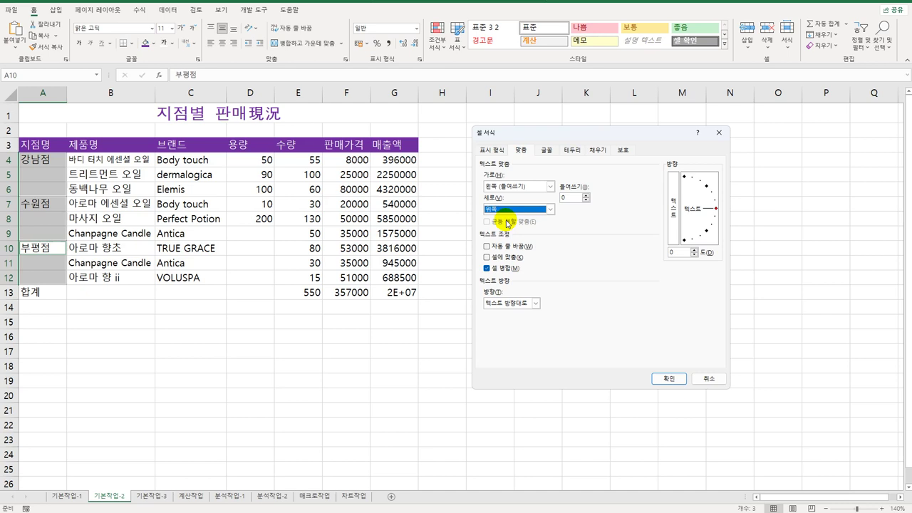
left_click(675, 375)
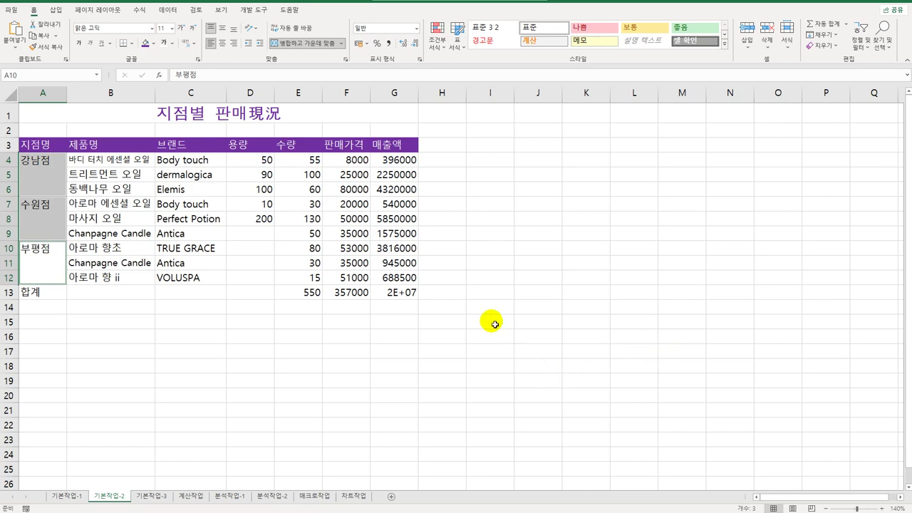
Widen column G slightly so the total in G13 fits in full.
left_click_drag(336, 160, 406, 293)
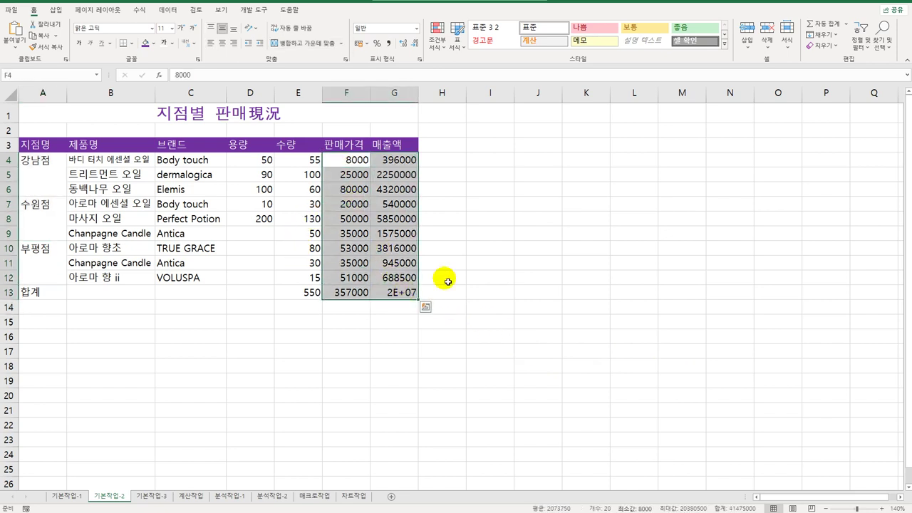
left_click(406, 293)
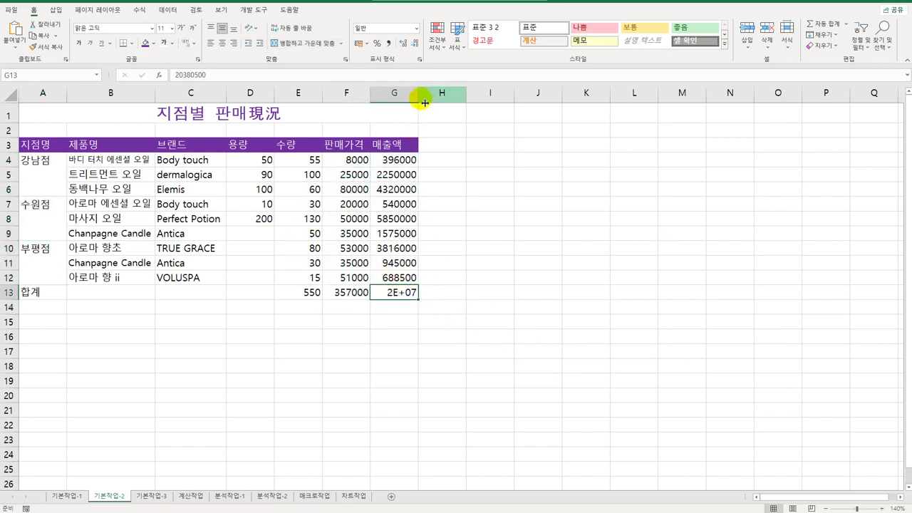
left_click_drag(422, 102, 423, 101)
Apply the custom number format #,##0원 to the price and sales amounts in F4:G13.
left_click_drag(358, 160, 403, 292)
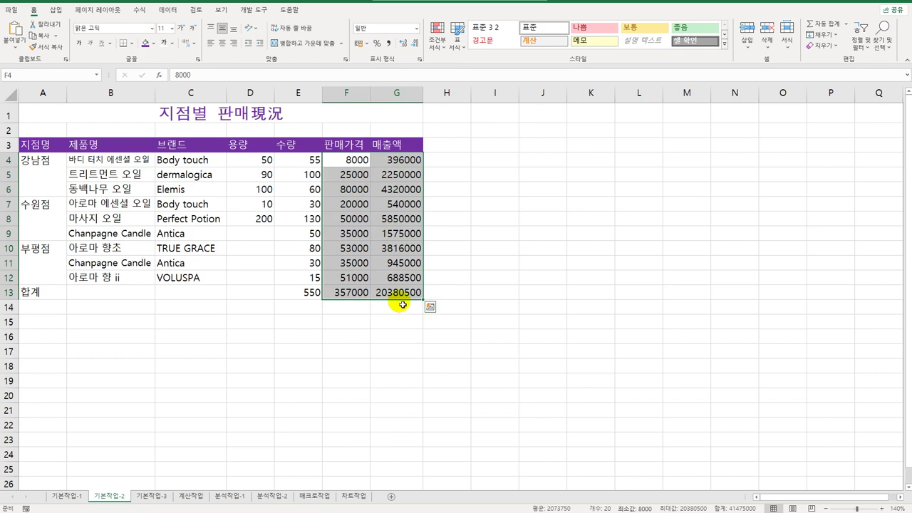
right_click(398, 162)
left_click(479, 369)
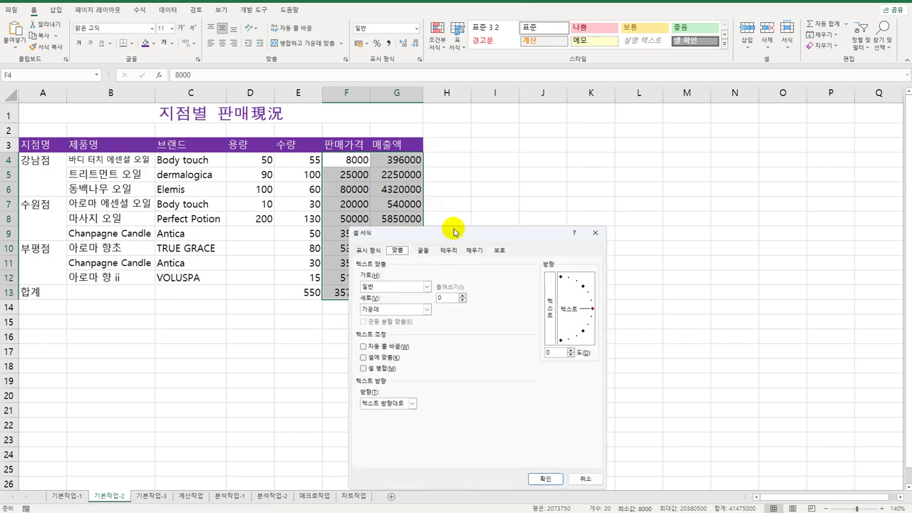
left_click_drag(458, 228, 548, 115)
left_click(464, 132)
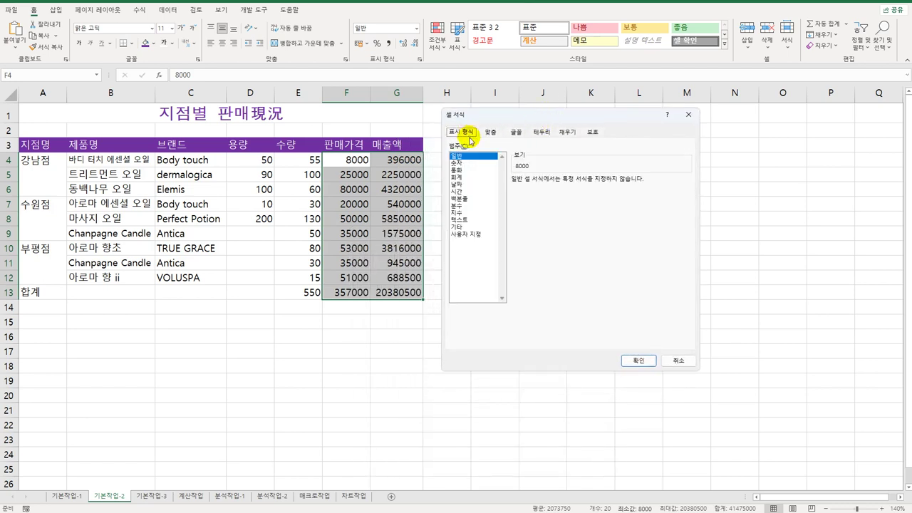
left_click(473, 233)
left_click_drag(552, 193, 495, 179)
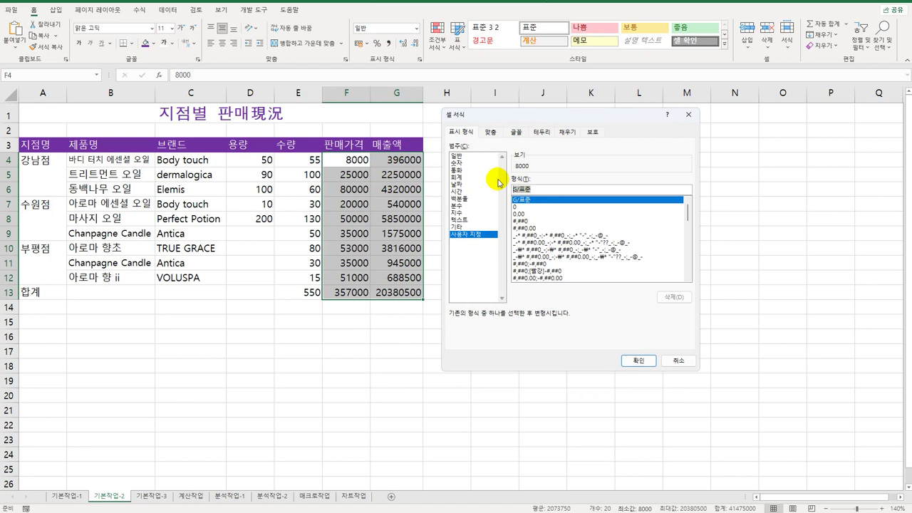
type("#,##")
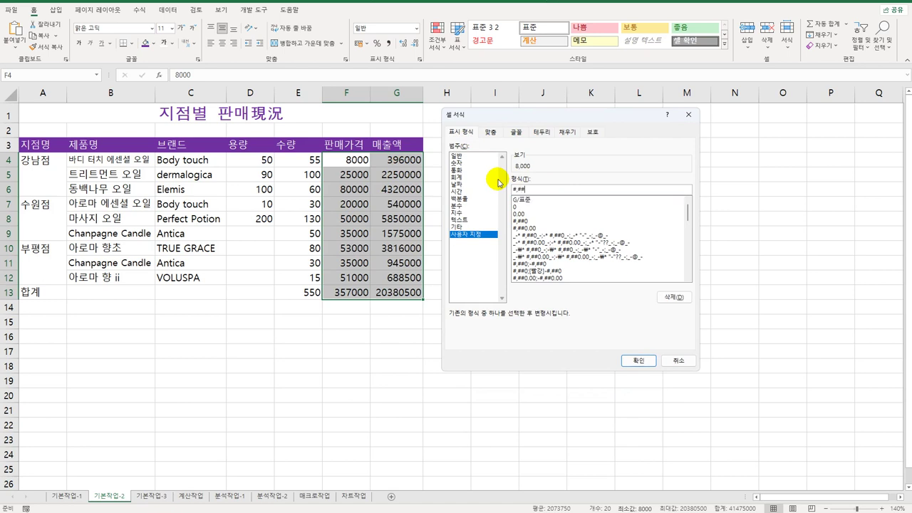
type("0원")
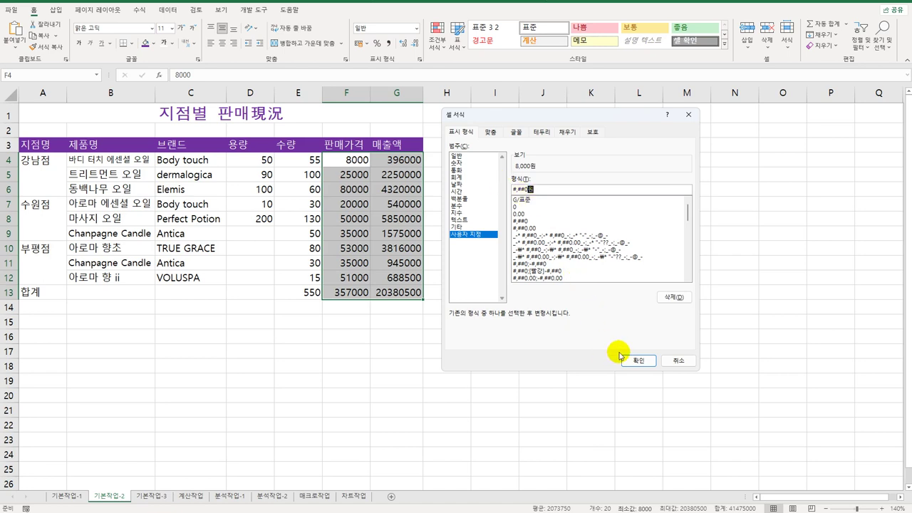
left_click(636, 359)
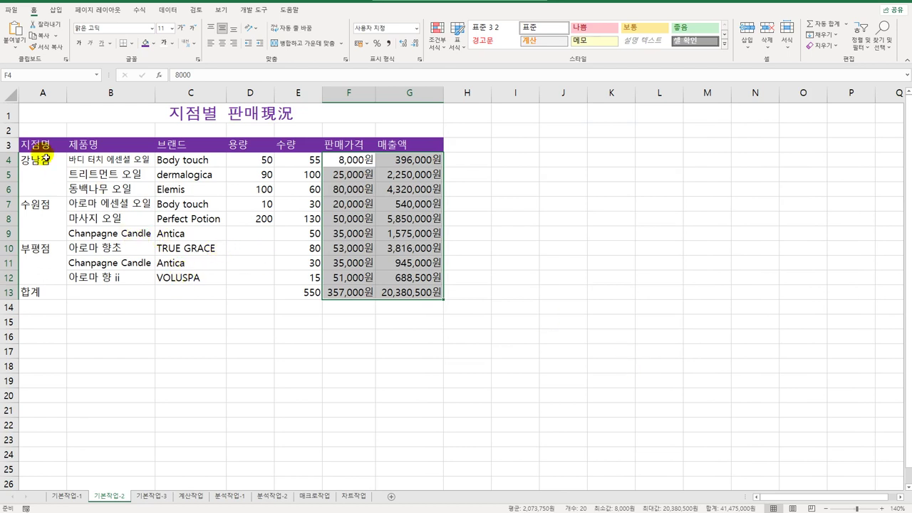
Apply all borders (모든 테두리) to the whole table A3:G13.
left_click_drag(41, 147, 386, 292)
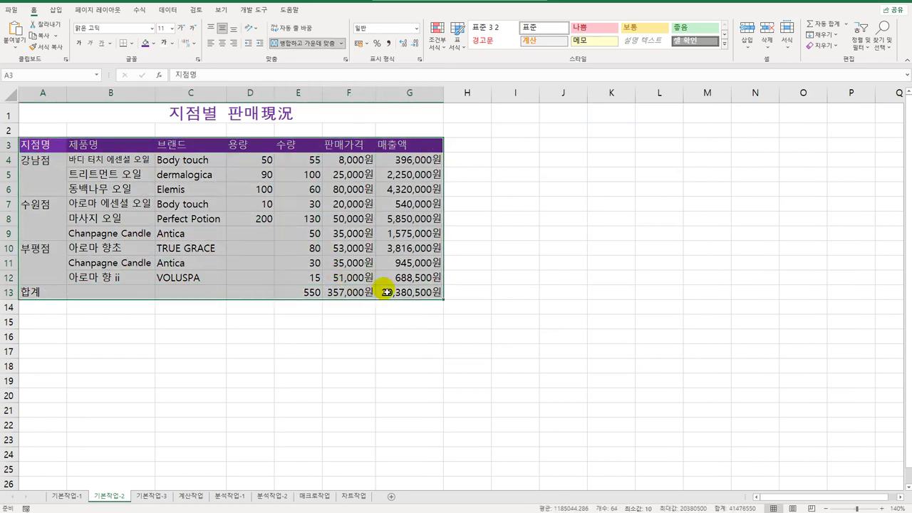
left_click(131, 44)
left_click(143, 134)
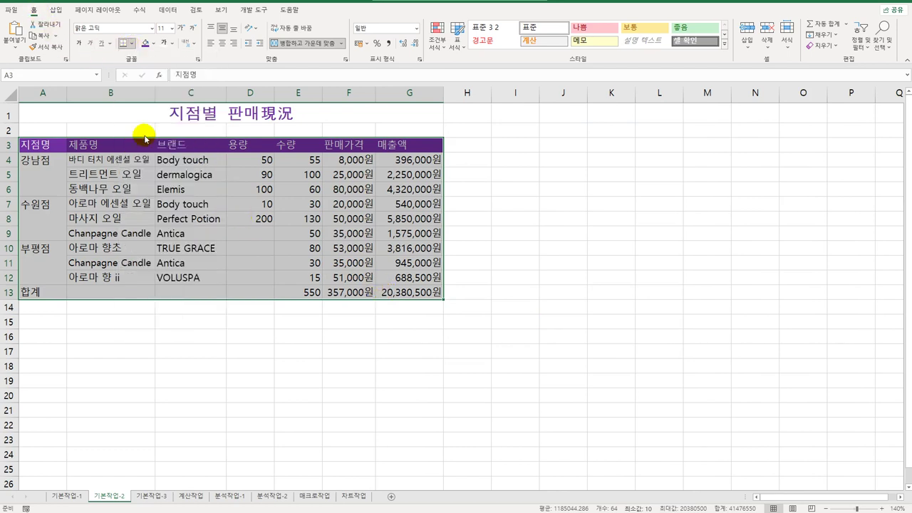
Add both diagonal borders, forming an X, to the empty total-row cells B13:D13.
left_click(114, 298)
left_click_drag(114, 298, 253, 295)
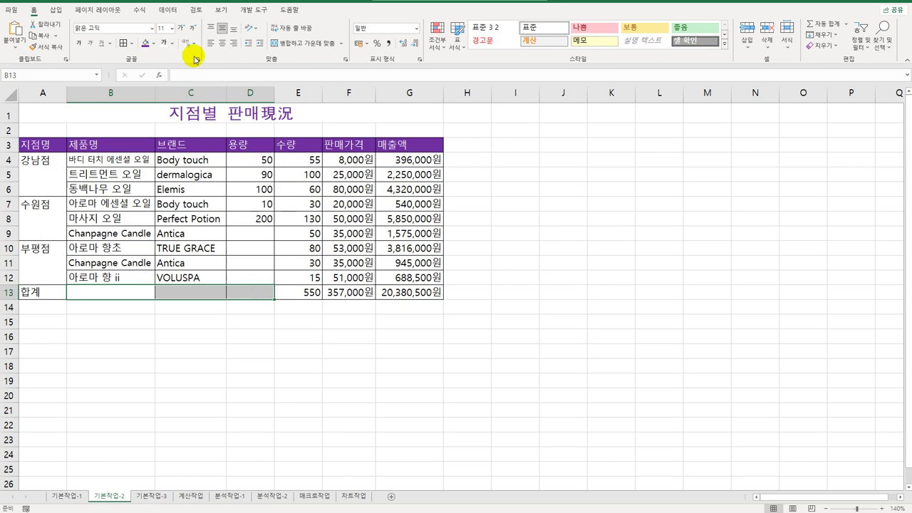
left_click(133, 43)
left_click(169, 333)
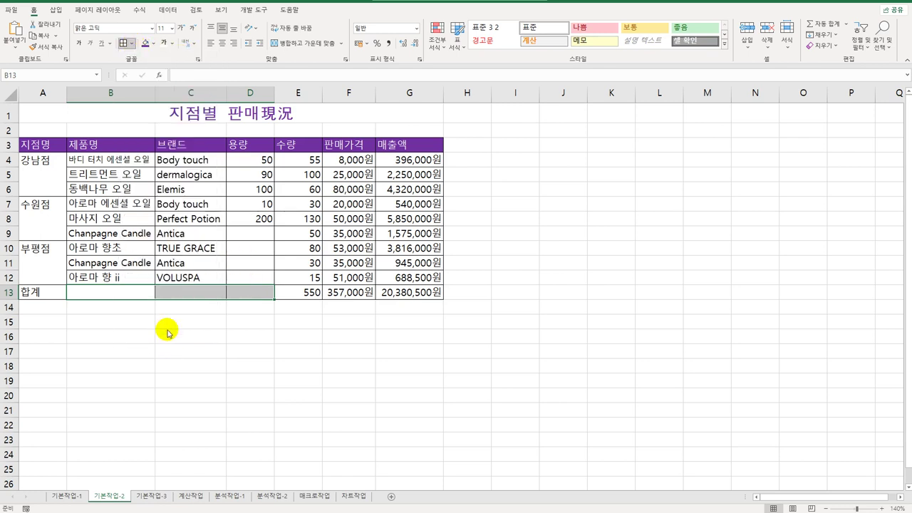
left_click(554, 278)
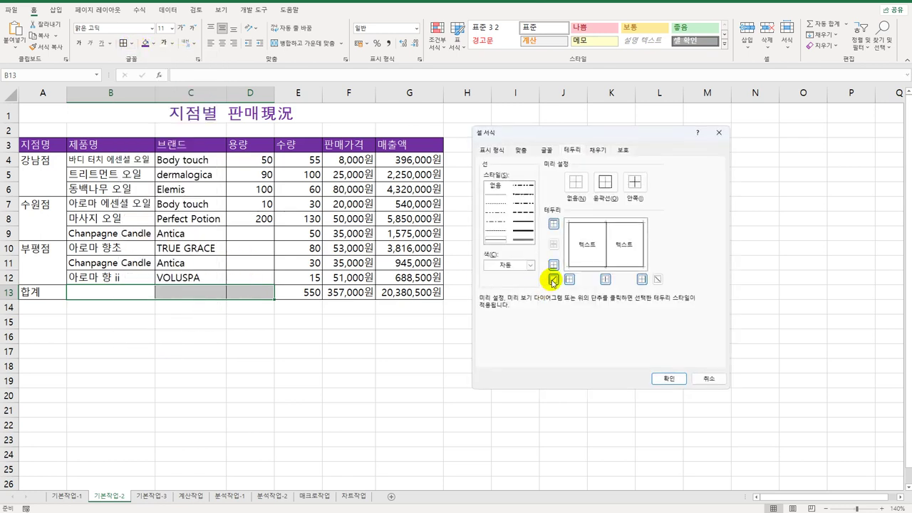
left_click(654, 280)
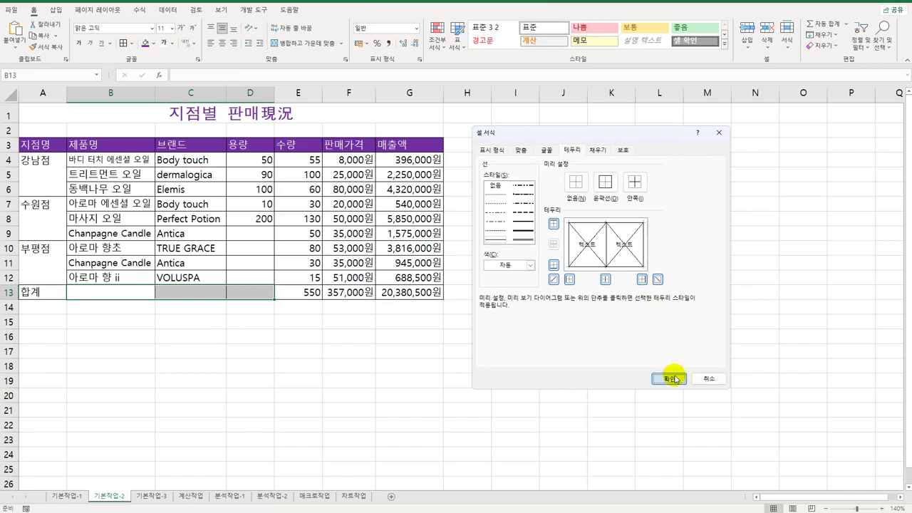
left_click(676, 379)
left_click(607, 395)
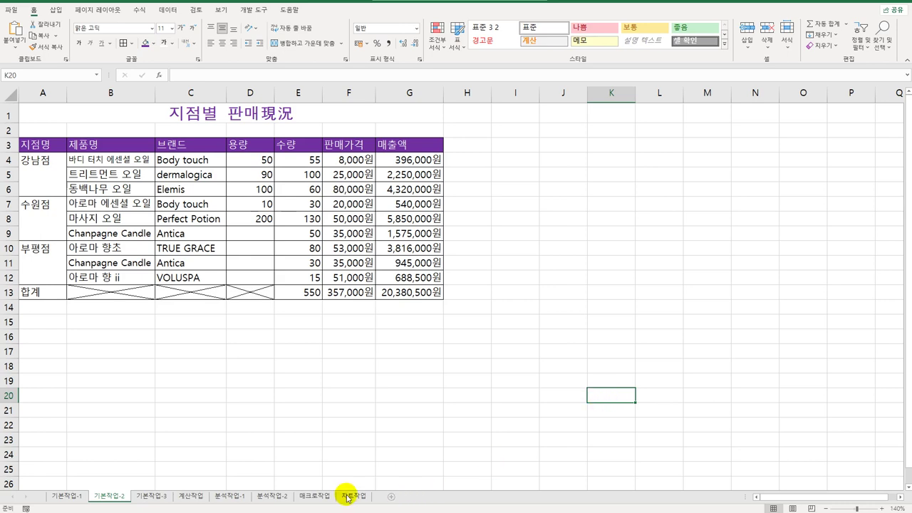
On sheet 기본작업-3, copy the 구분 header and 아로마 value from B3:B4 to A28:A29 as a filter criterion.
left_click(149, 495)
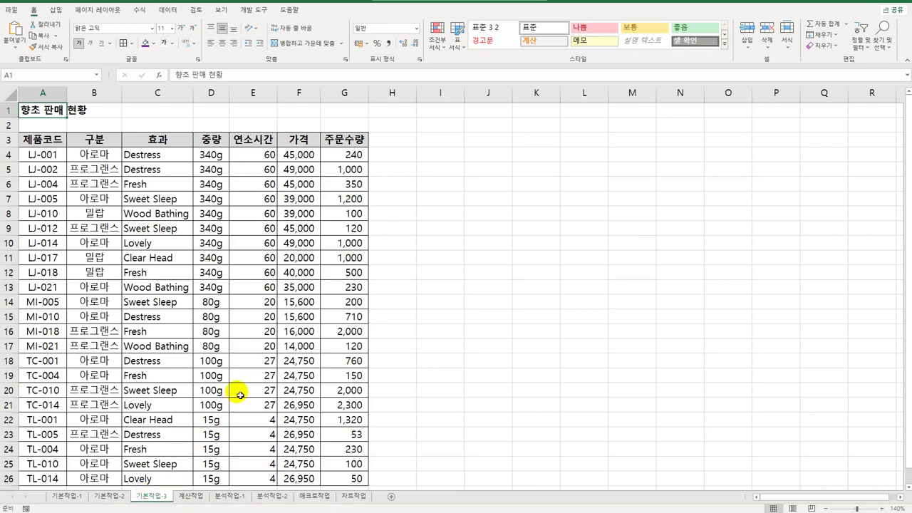
scroll(238, 395, "down", 3)
scroll(239, 395, "up", 3)
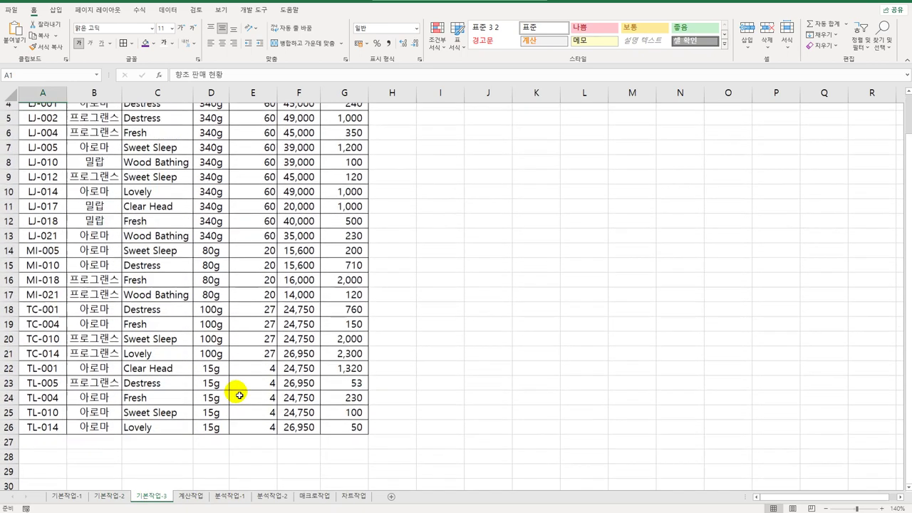
left_click_drag(93, 139, 102, 158)
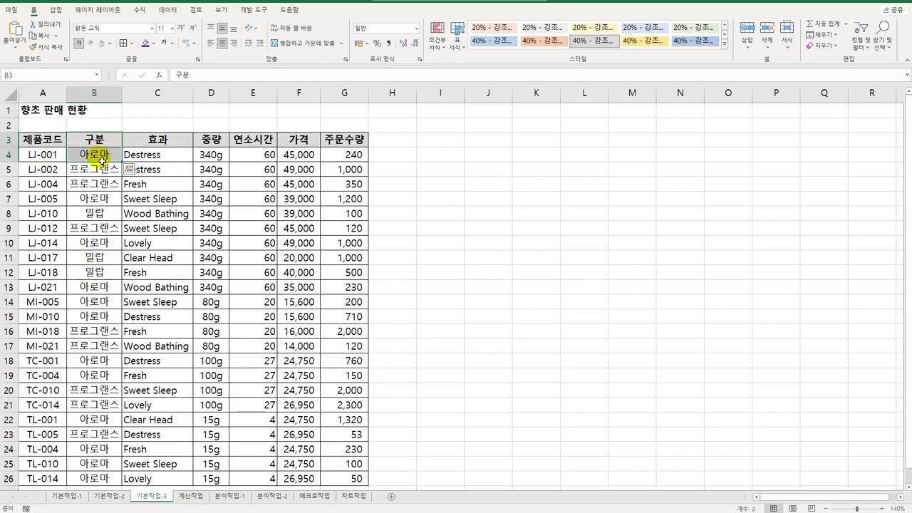
key("ctrl+c")
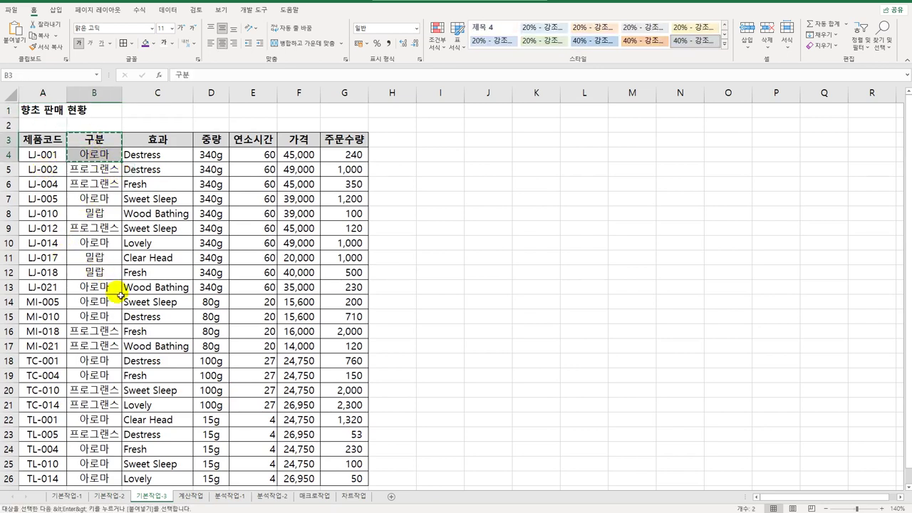
scroll(127, 308, "down", 6)
left_click(45, 246)
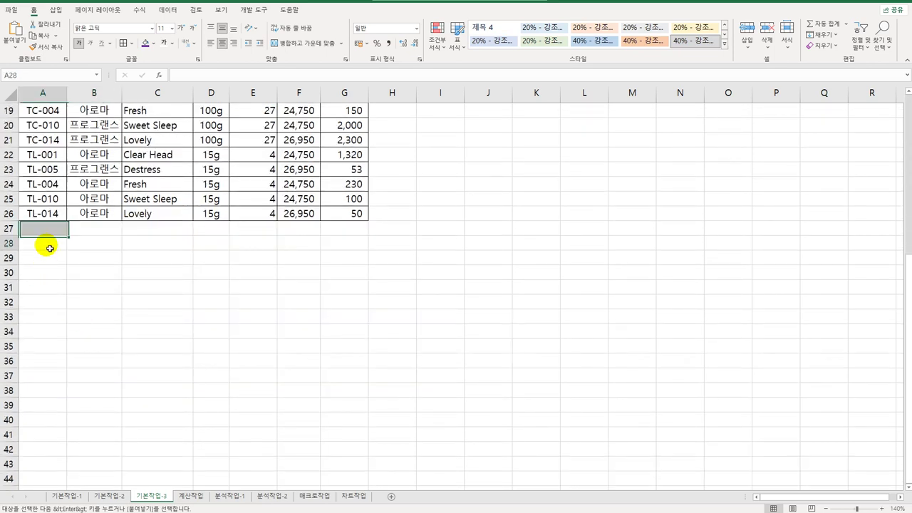
key("ctrl+v")
scroll(175, 288, "up", 6)
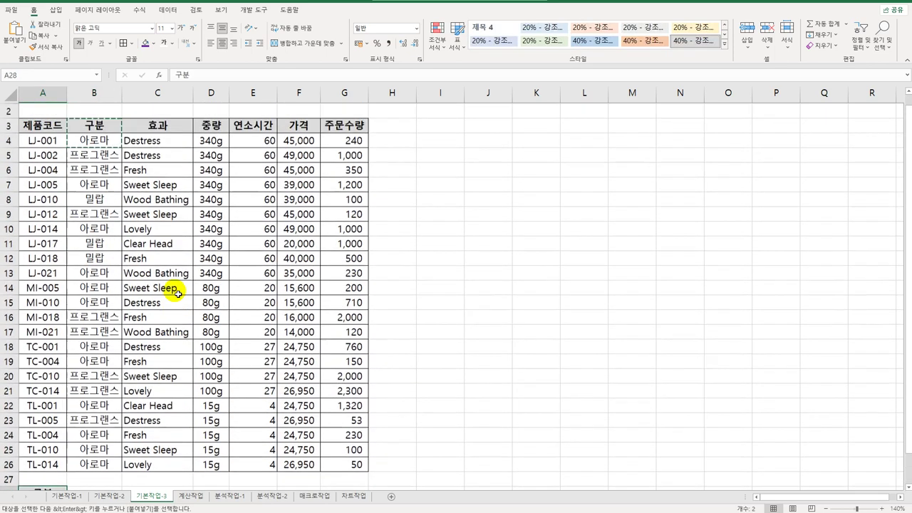
Copy the 가격 header from F3 to B28 and enter the condition >=30000 in B29.
left_click(297, 140)
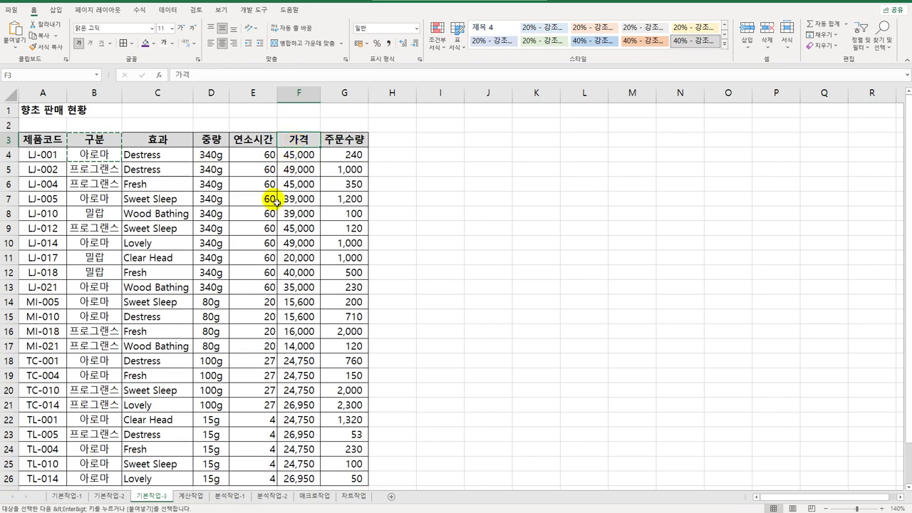
scroll(207, 310, "down", 2)
scroll(207, 309, "down", 1)
left_click(92, 375)
key("ctrl+v")
left_click(92, 393)
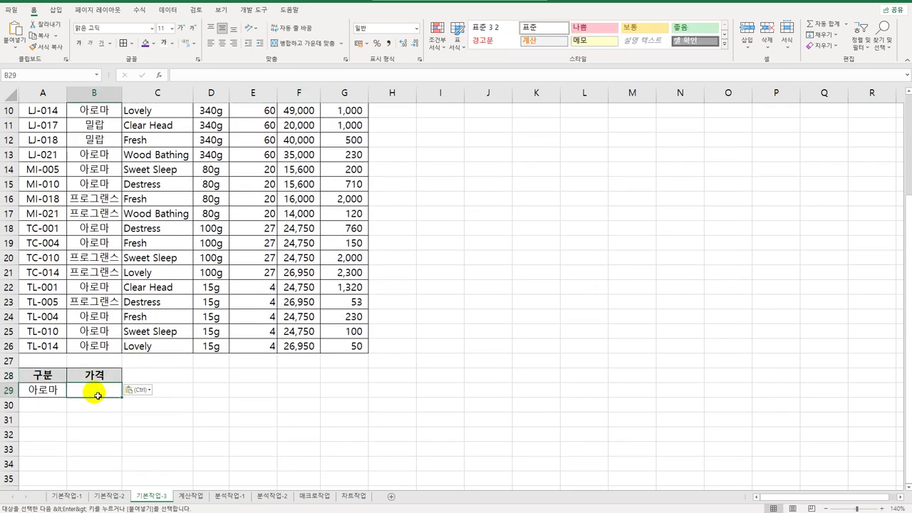
type(">=3000")
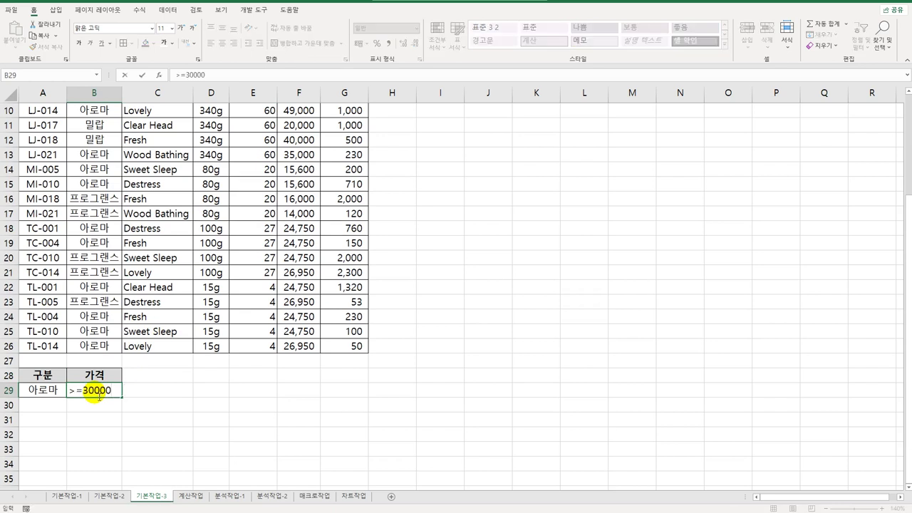
type("0")
Copy the 가격 header from B28 to C28 and enter the condition <50000 in C29.
key("Up")
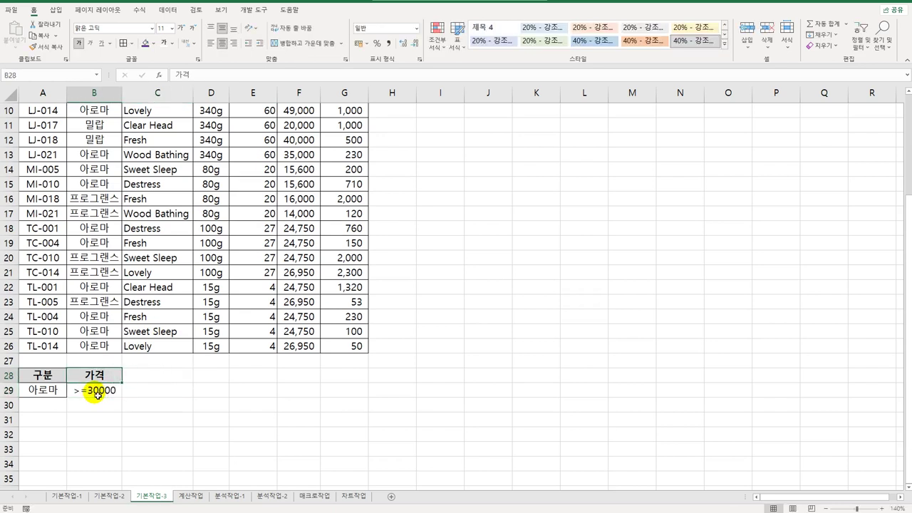
key("ctrl+c")
key("Right")
key("ctrl+v")
key("Down")
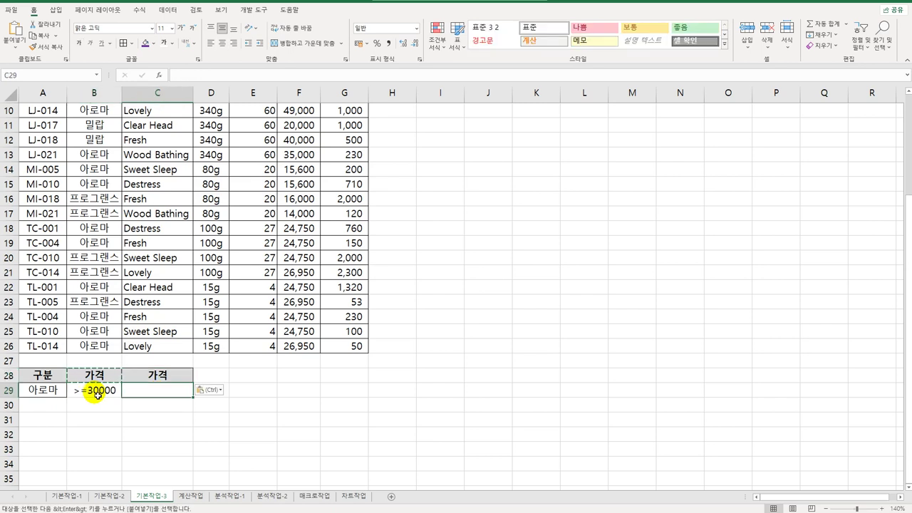
type("<50000")
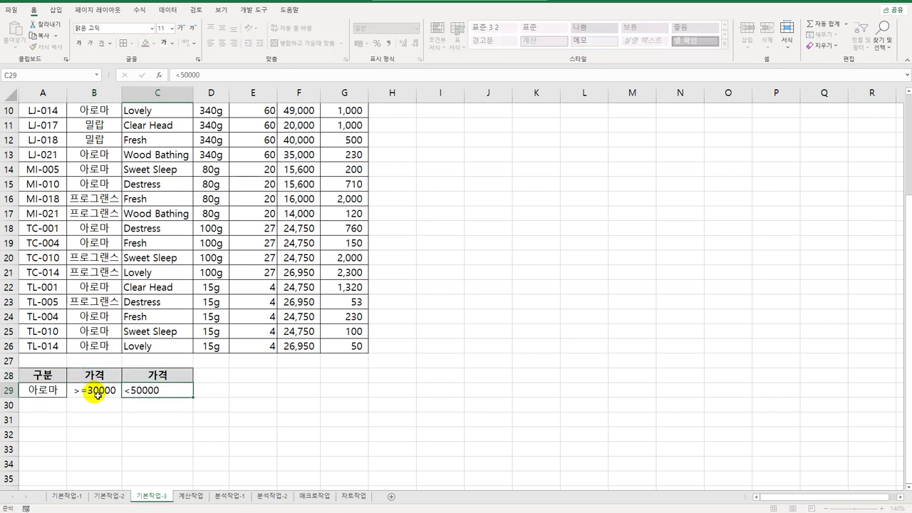
key("Return")
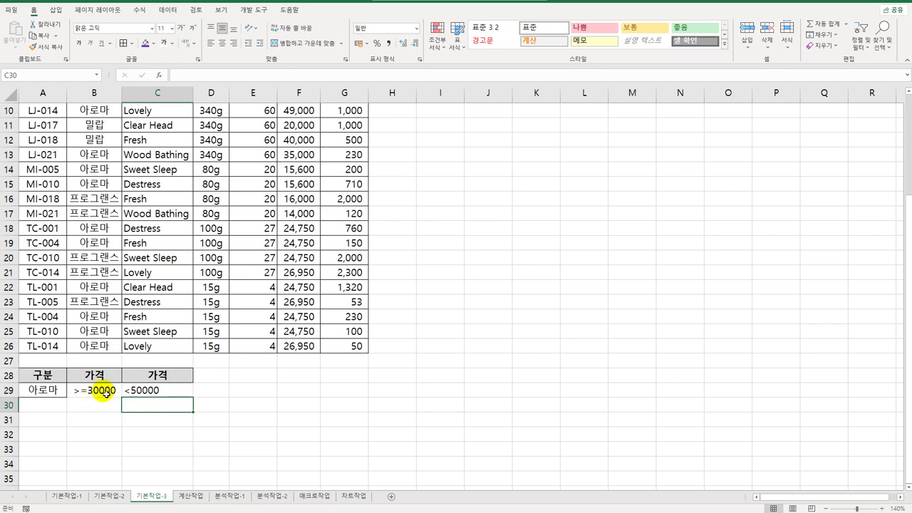
left_click(77, 375)
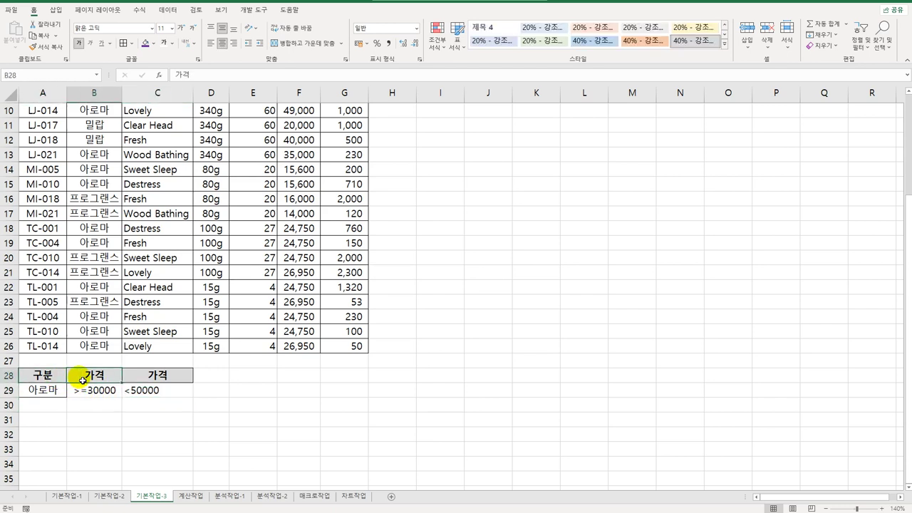
left_click(44, 392)
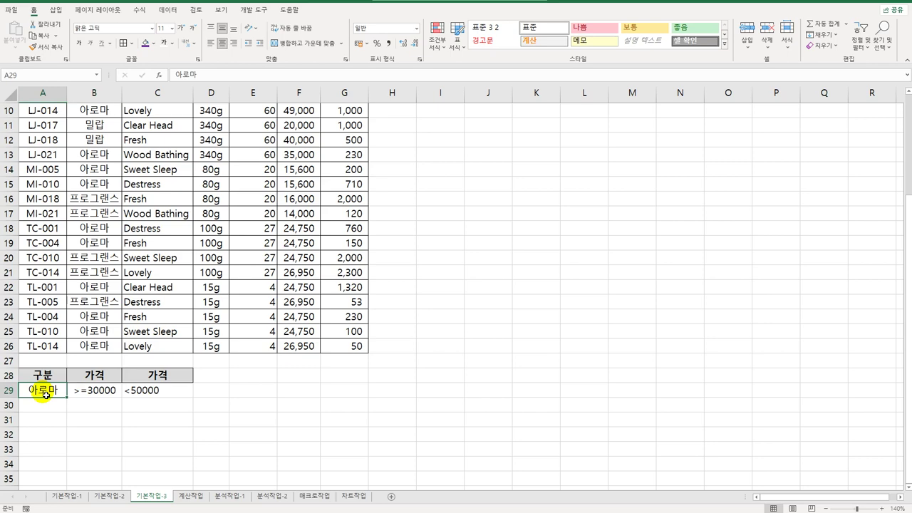
Start an advanced filter on the candle sales table A3:G26, using A28:C29 as the criteria range.
scroll(254, 392, "up", 3)
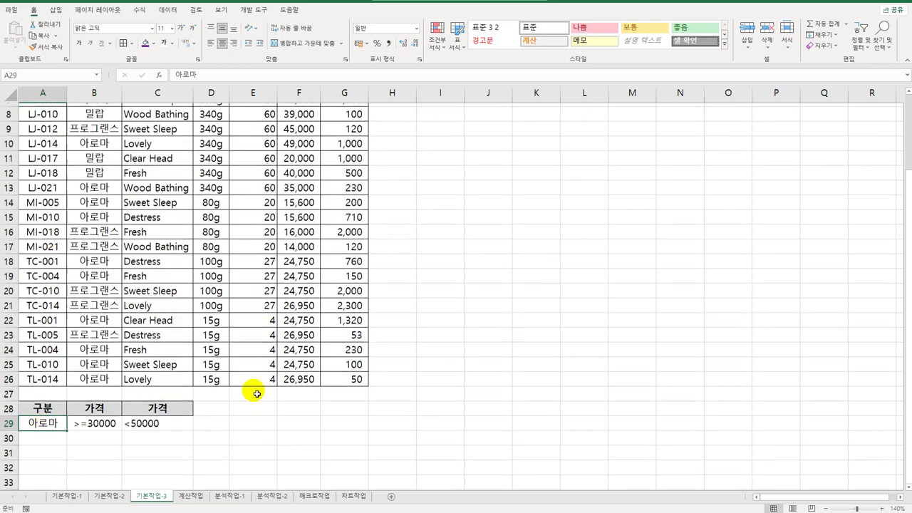
left_click(219, 288)
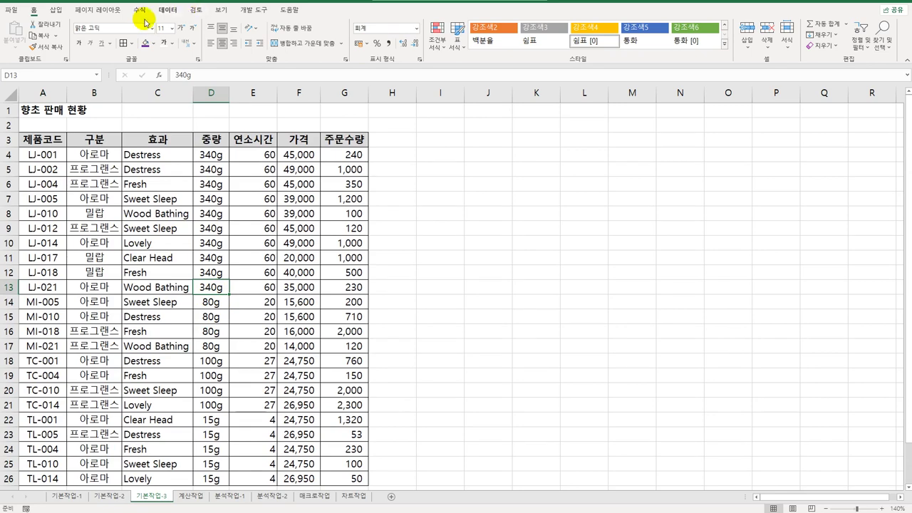
left_click(167, 9)
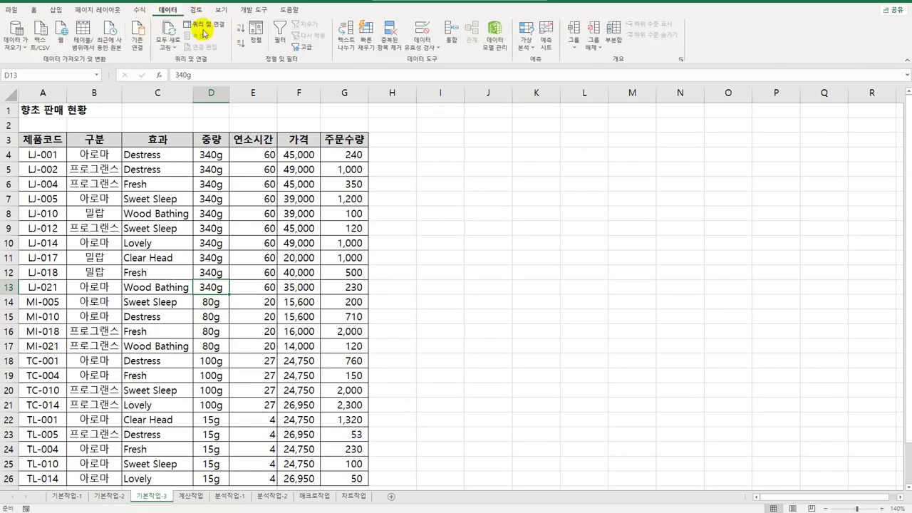
left_click(305, 47)
scroll(461, 235, "down", 3)
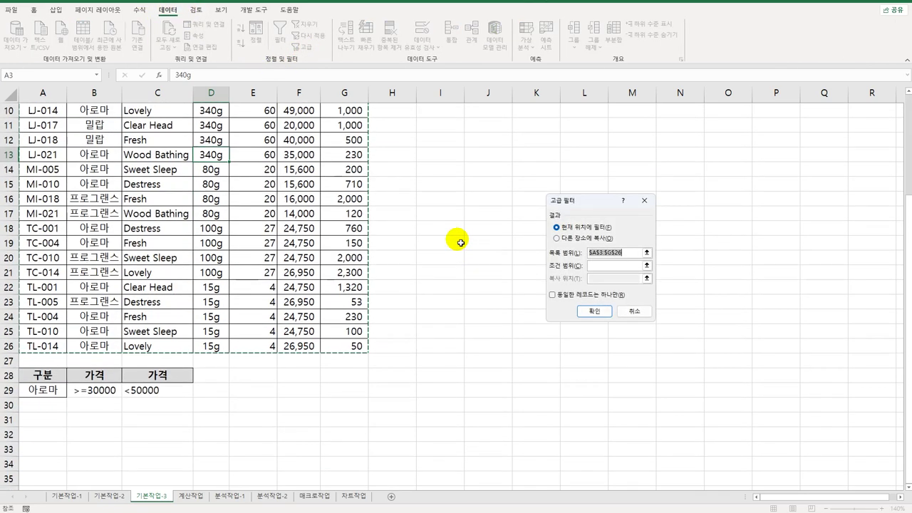
scroll(462, 238, "up", 3)
scroll(454, 237, "down", 3)
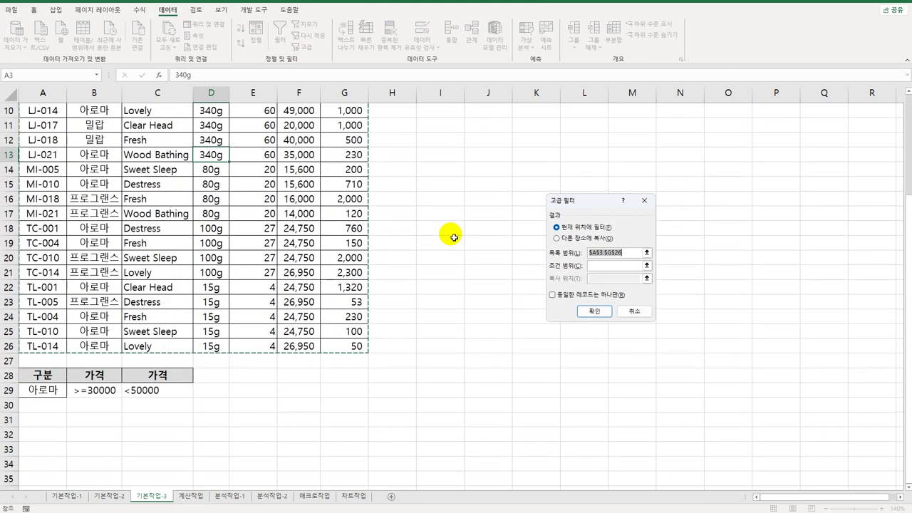
left_click_drag(572, 204, 433, 159)
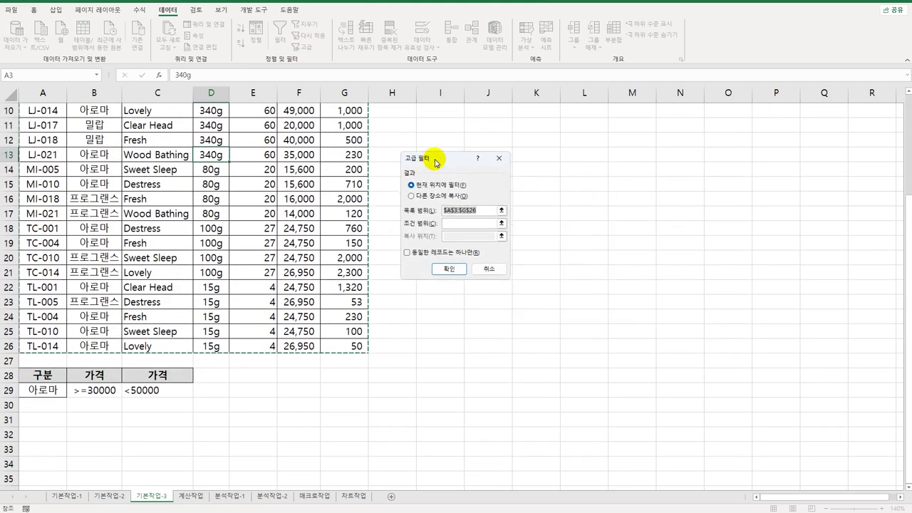
left_click(460, 223)
left_click_drag(44, 375, 171, 391)
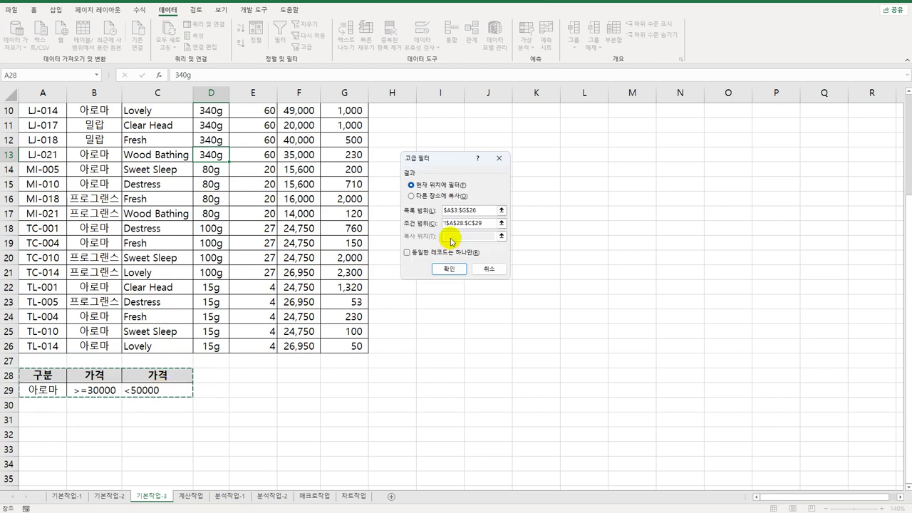
Copy the filter results to another location starting at A32, and check the 구분 and 가격 values of the extracted rows.
left_click(441, 197)
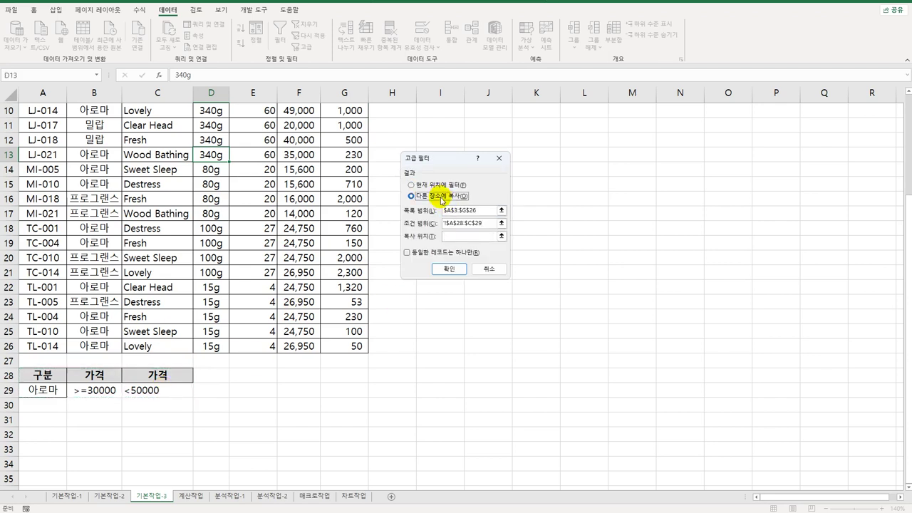
left_click(458, 236)
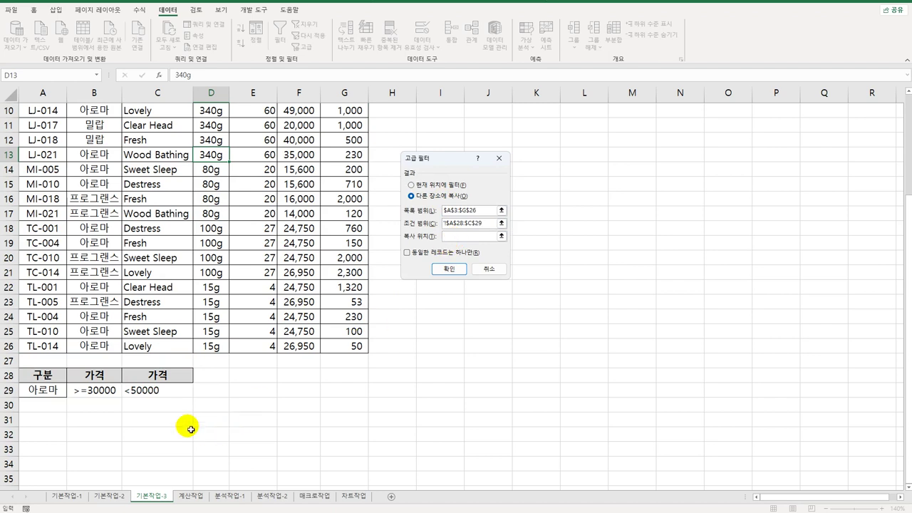
left_click(55, 434)
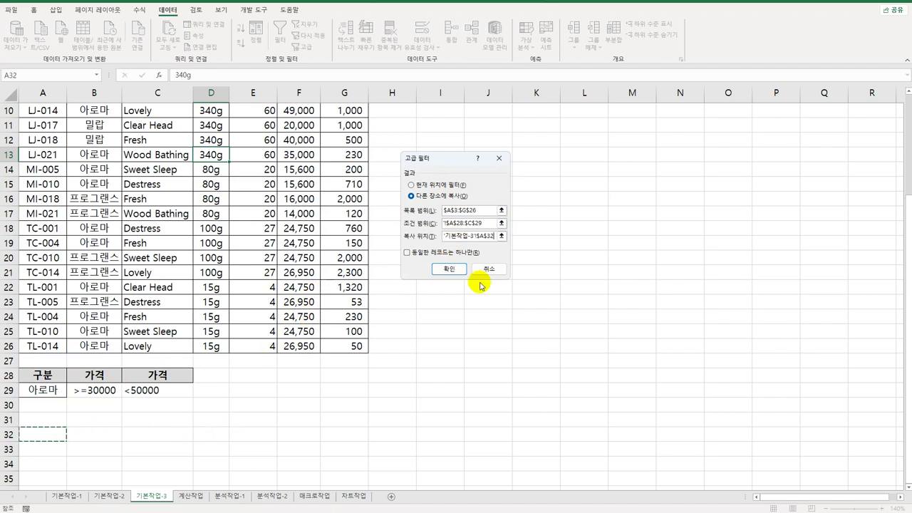
left_click(449, 269)
scroll(431, 313, "down", 3)
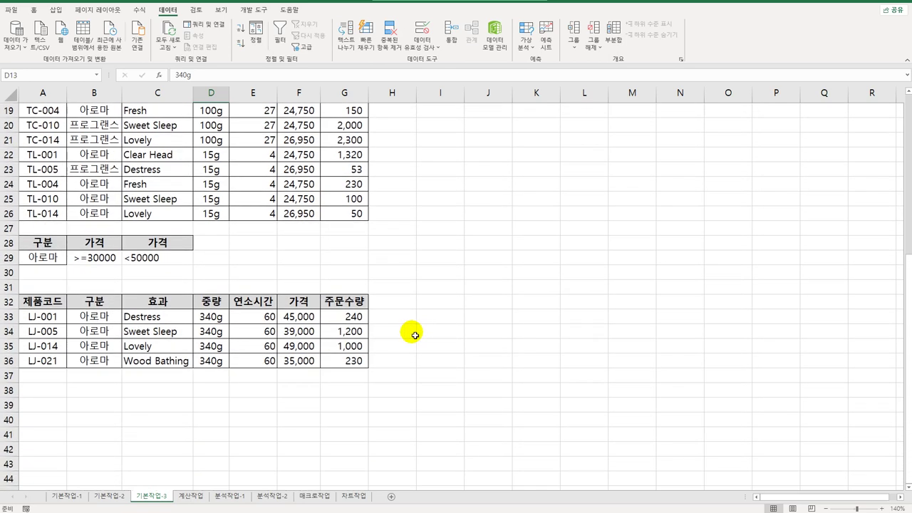
left_click_drag(110, 317, 114, 361)
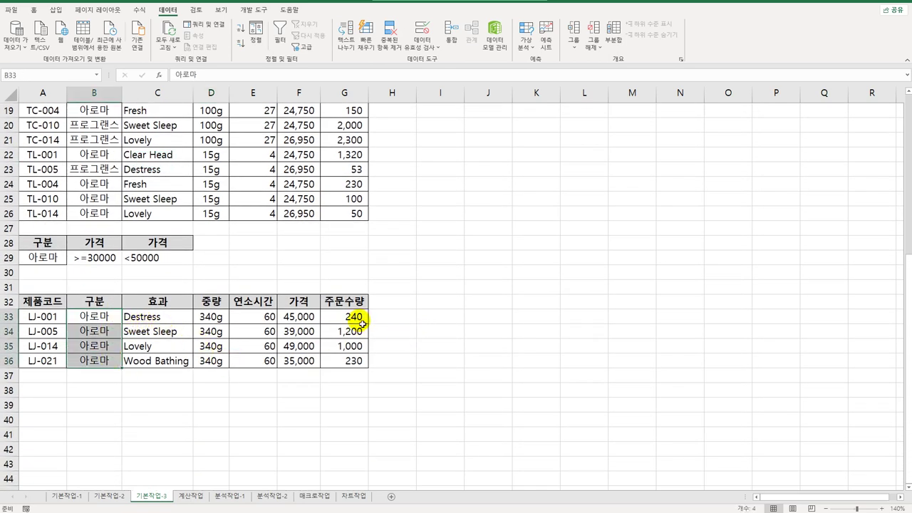
left_click_drag(299, 316, 299, 360)
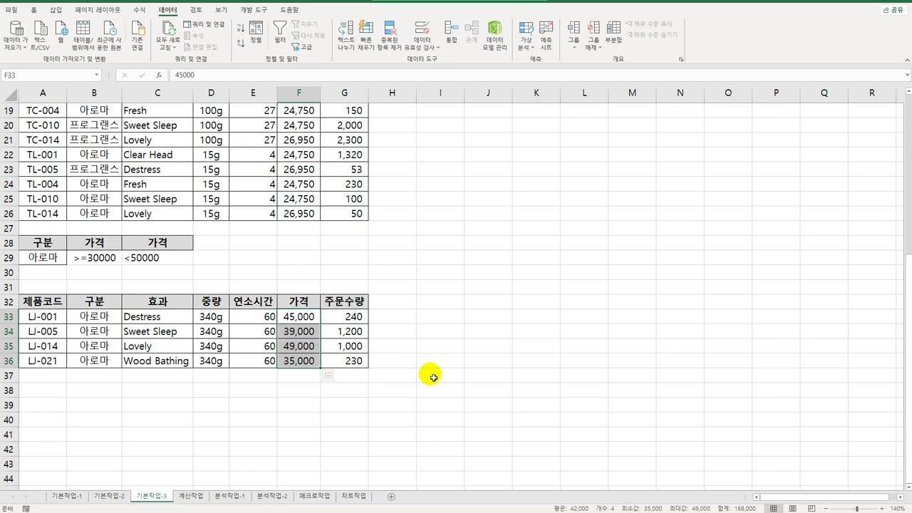
On sheet 계산작업, enter =LARGE($D$3:$D$10,1) in the 순위 cell E3 and fill it down to E10.
left_click(203, 497)
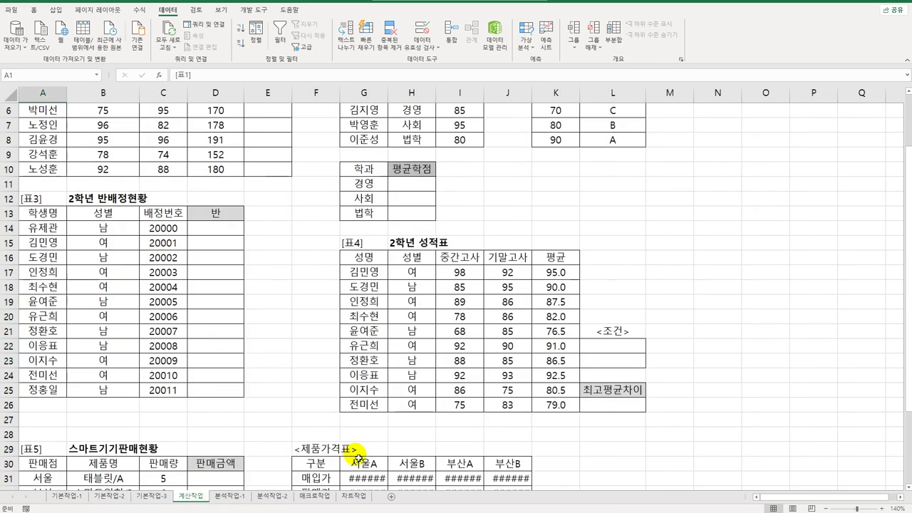
scroll(378, 449, "up", 2)
left_click(289, 147)
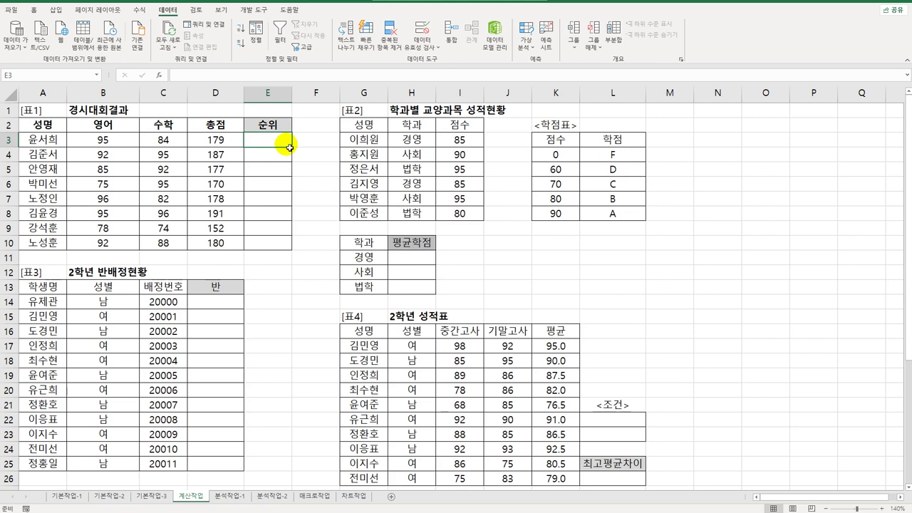
type("=")
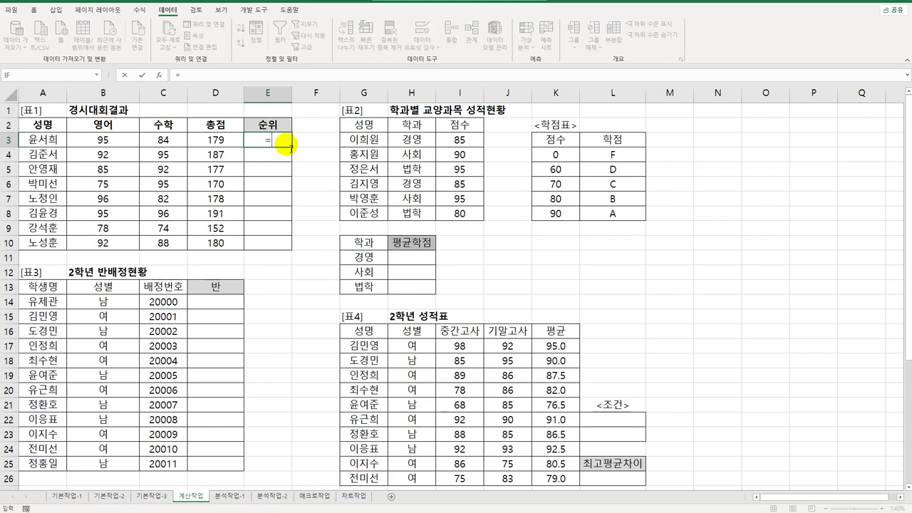
type("LARGE(")
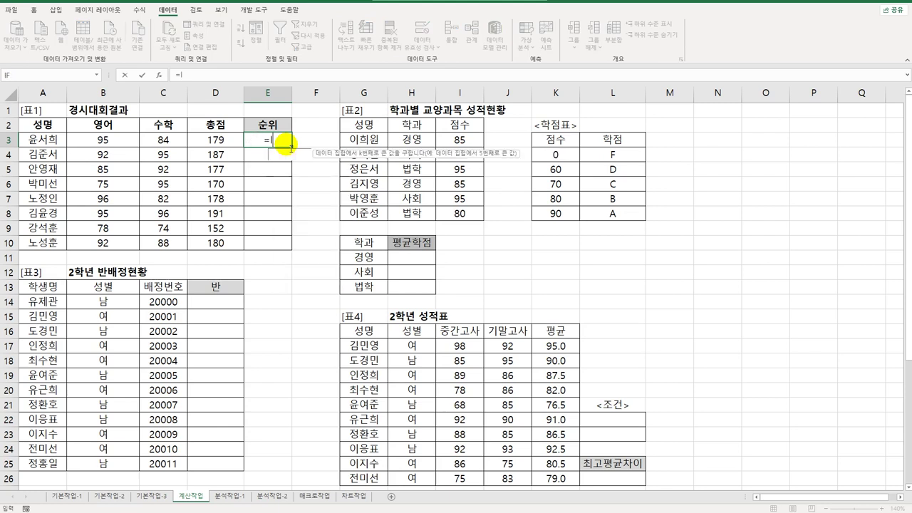
left_click(217, 139)
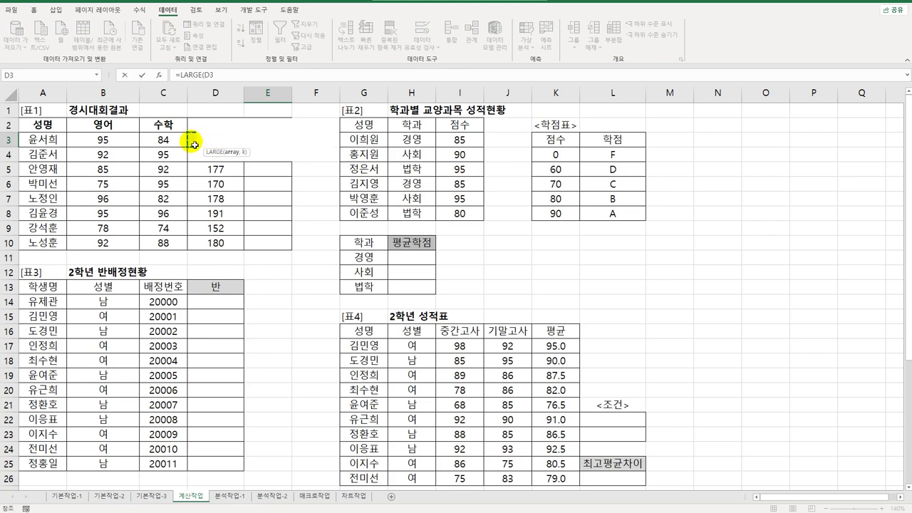
left_click_drag(187, 142, 197, 243)
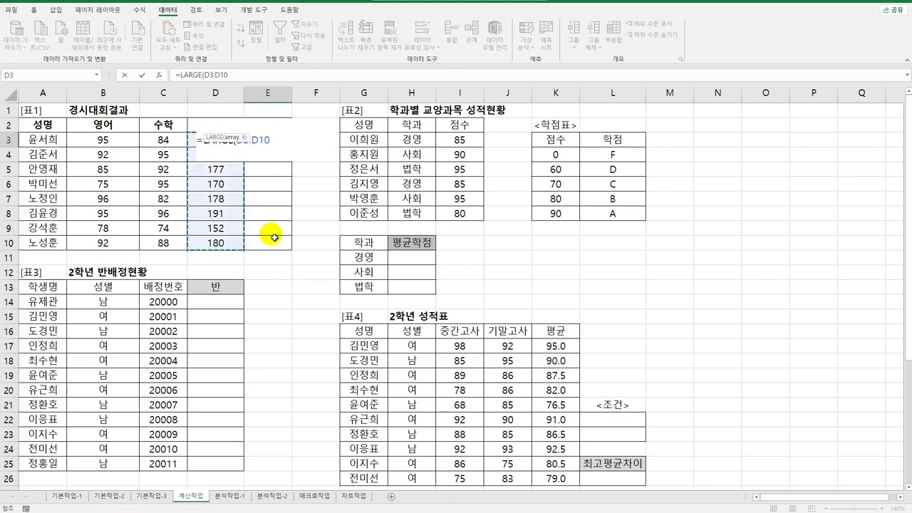
key("F4")
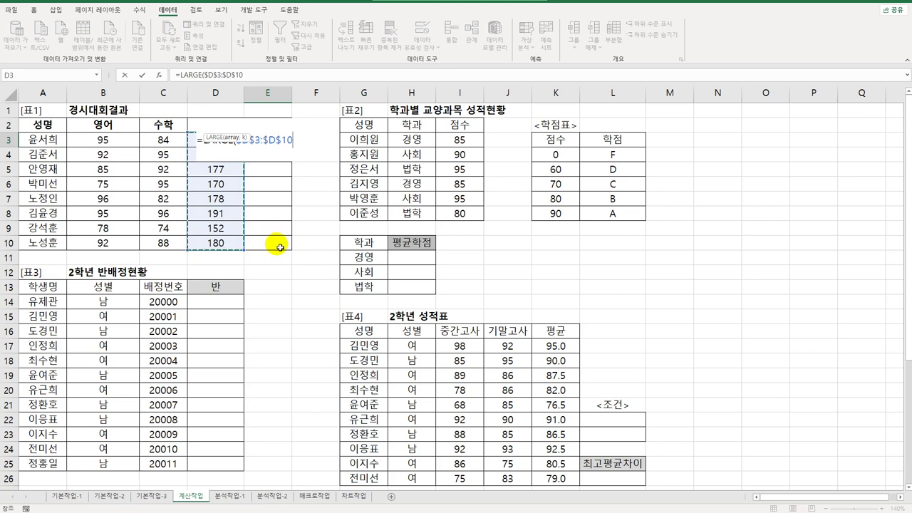
type(",1")
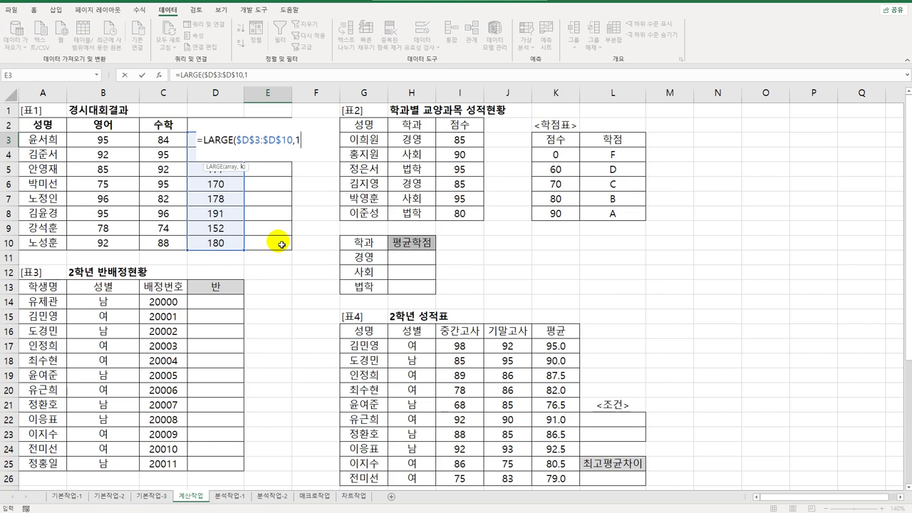
key("ctrl+Return")
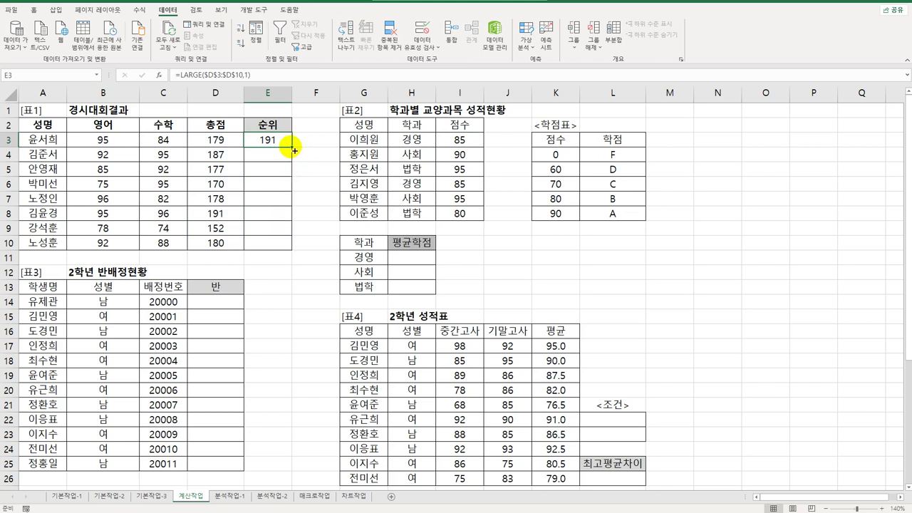
left_click_drag(292, 146, 295, 256)
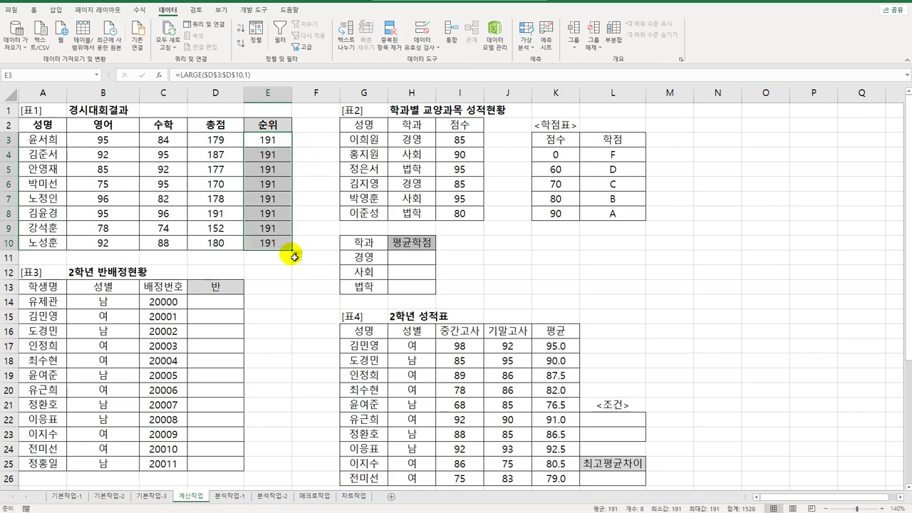
Wrap the LARGE formula in E3 in an IF whose condition is d3=LARGE($D$3:$D$10,1).
double_click(268, 139)
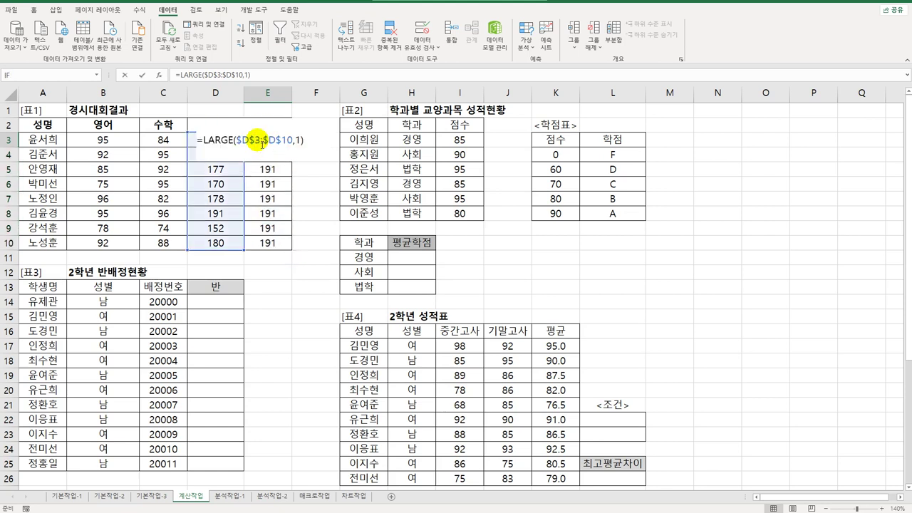
left_click(200, 141)
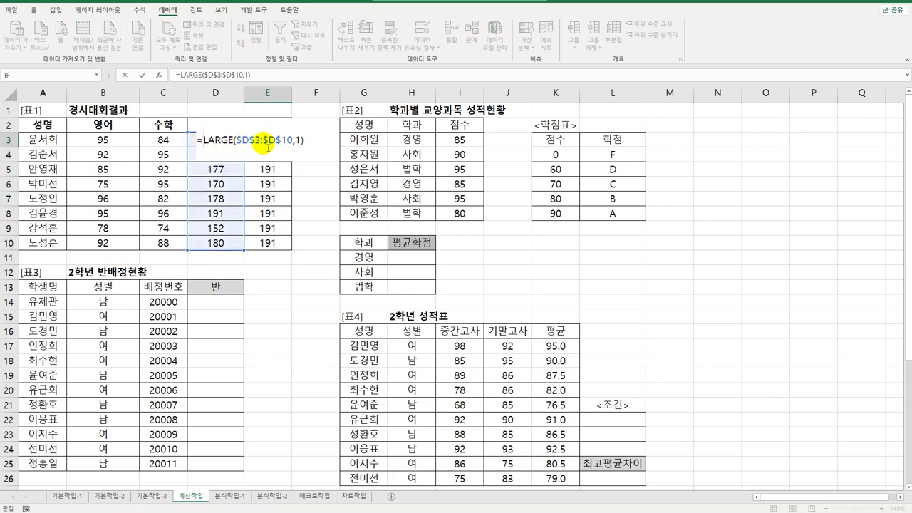
type("IF(")
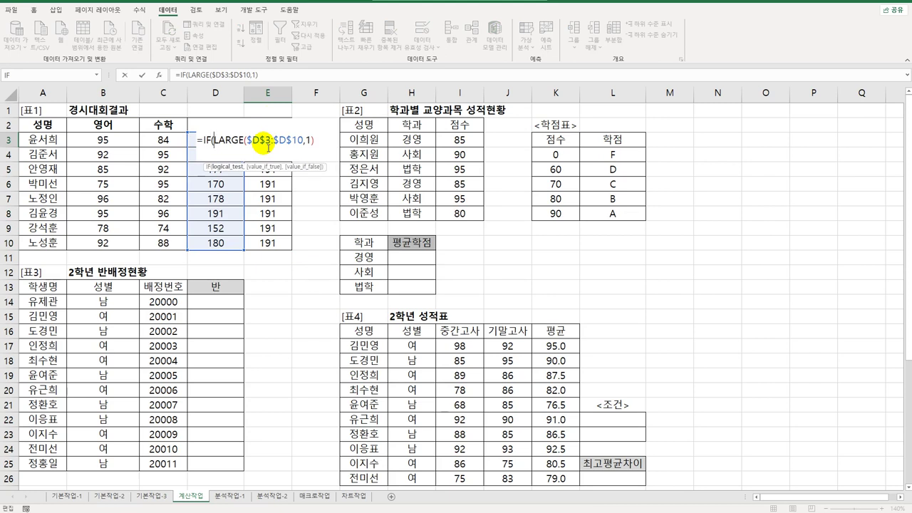
type("d3")
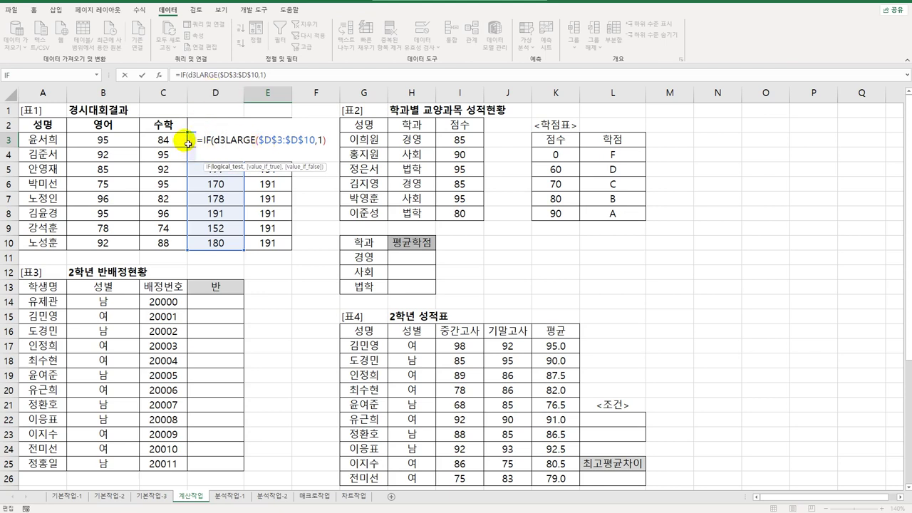
key("Return")
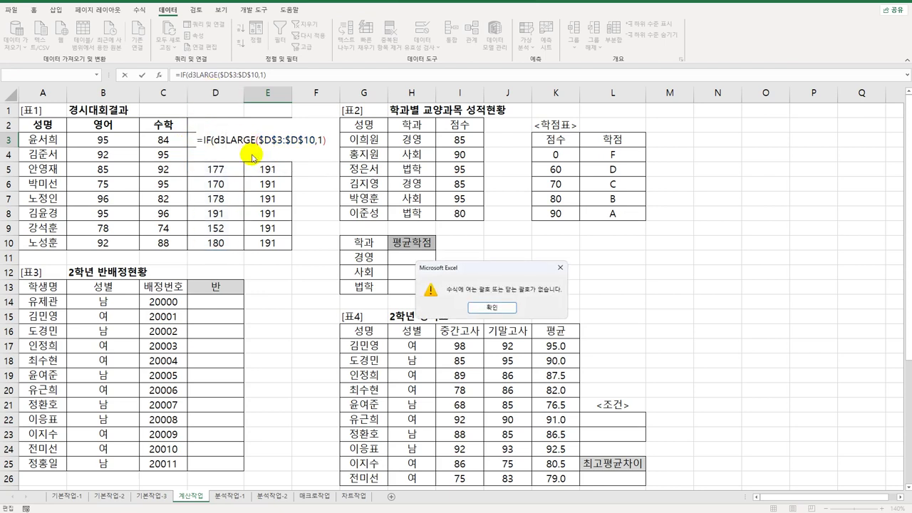
left_click(499, 306)
left_click(225, 139)
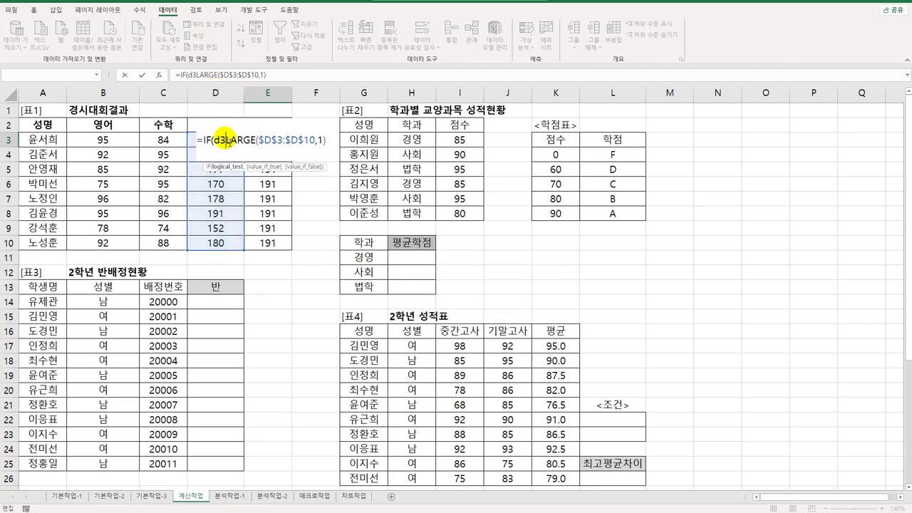
type("=")
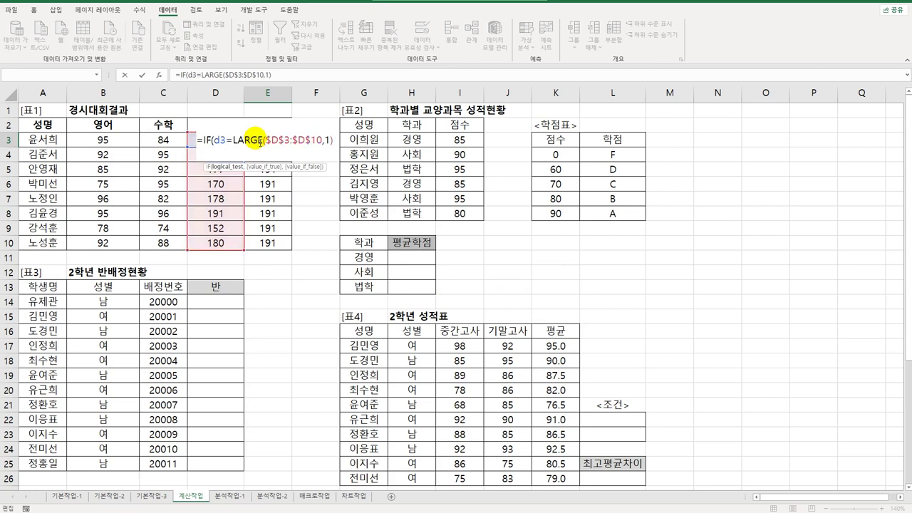
In the E3 formula, set "최우수" as the IF function's result when the condition is true.
left_click(332, 140)
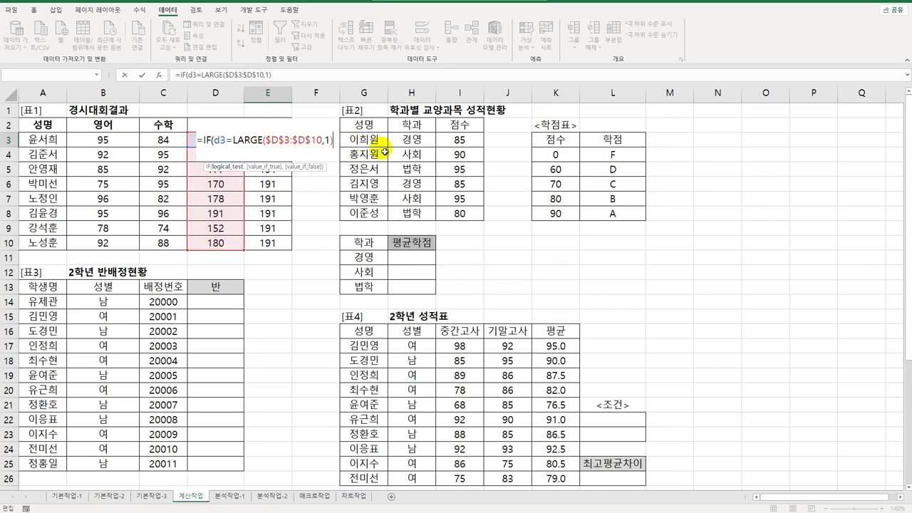
type(",\"최우")
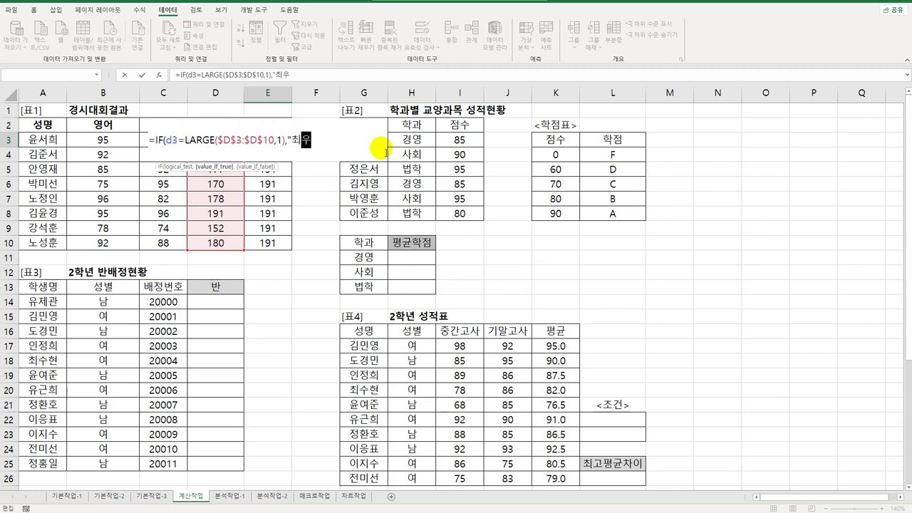
type("수\",")
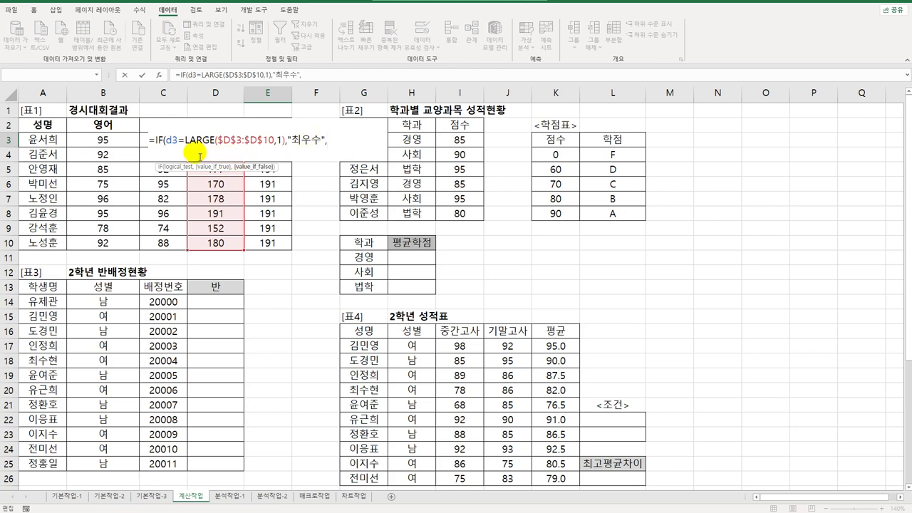
Nest a copy of the IF expression as its false argument in E3, with LARGE rank 2 and result "우수".
left_click_drag(156, 140, 354, 143)
key("ctrl+c")
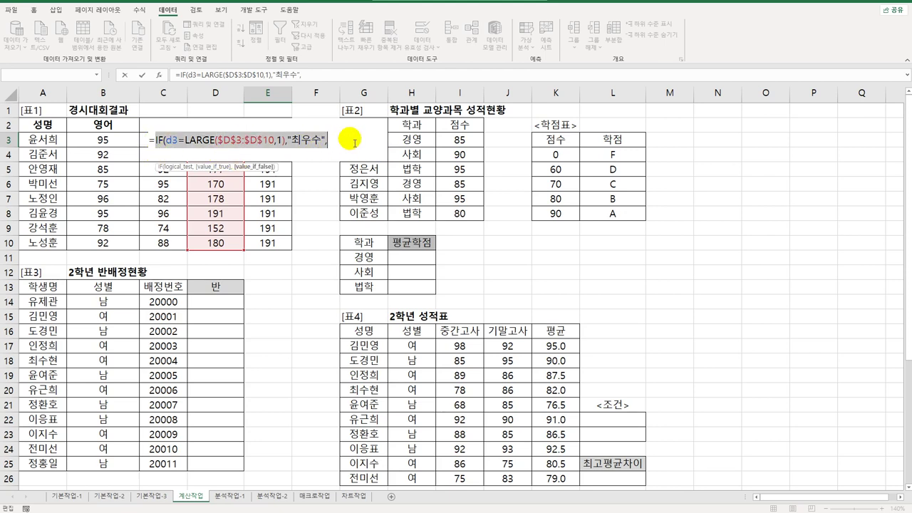
left_click(339, 151)
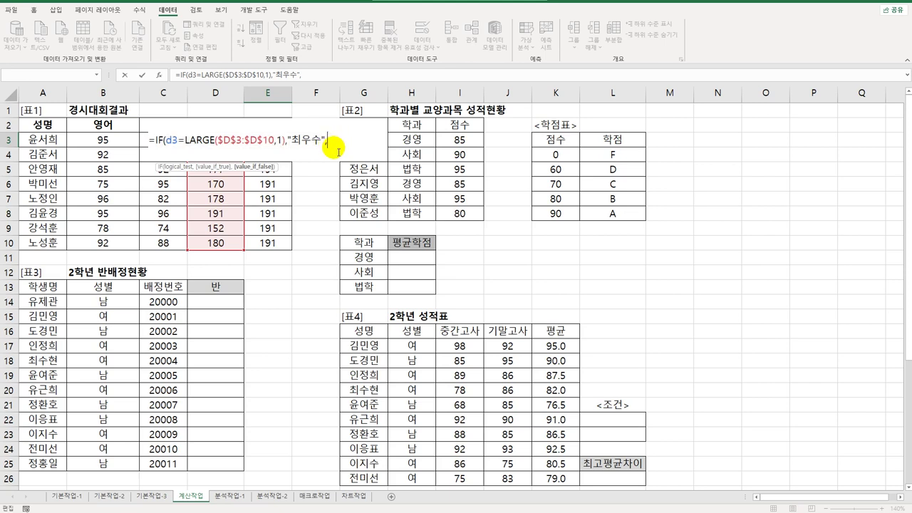
key("ctrl+v")
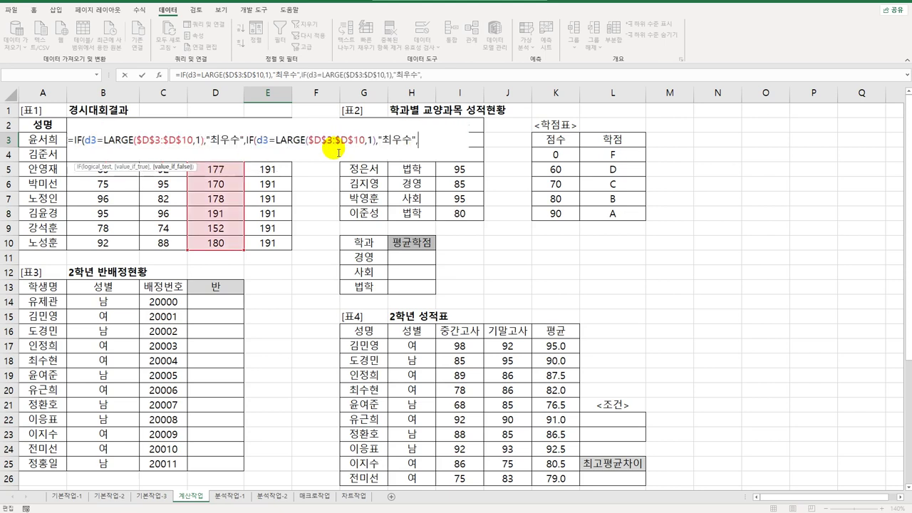
left_click(373, 146)
key("BackSpace")
type("2")
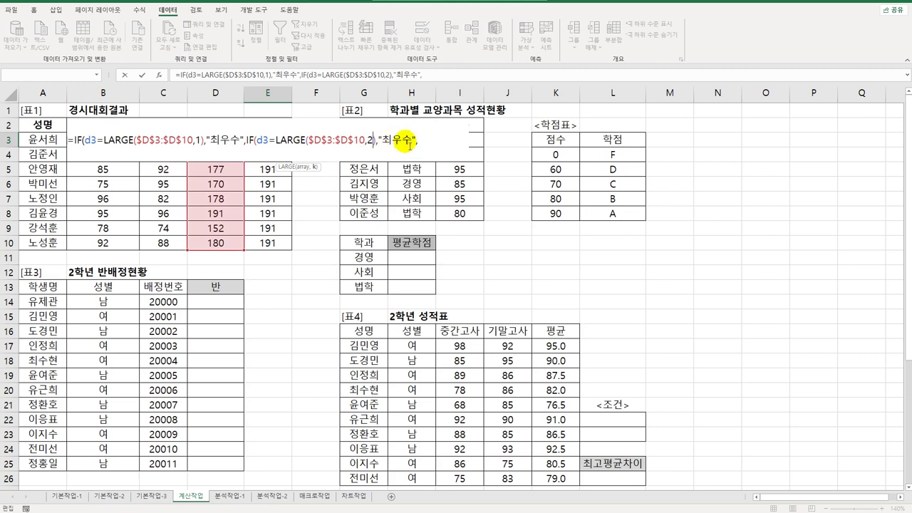
key("Right")
key("Right")
key("Right")
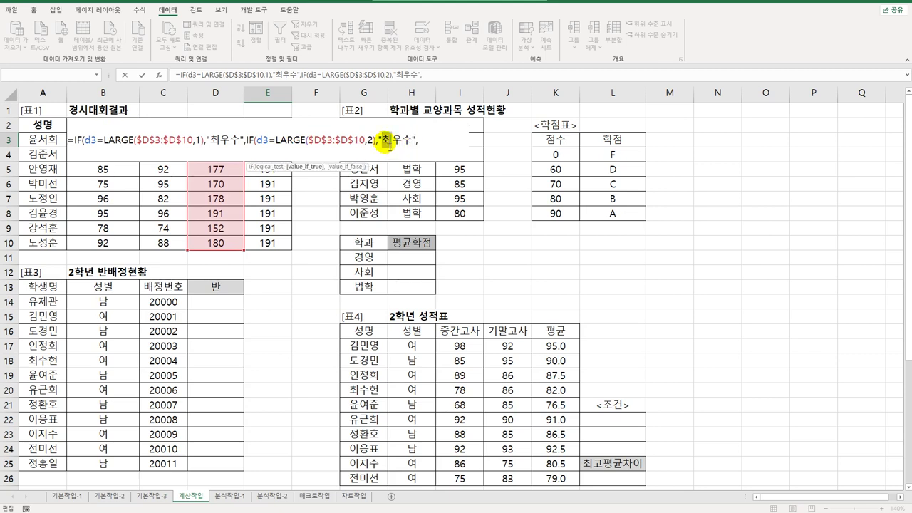
key("Delete")
left_click(416, 143)
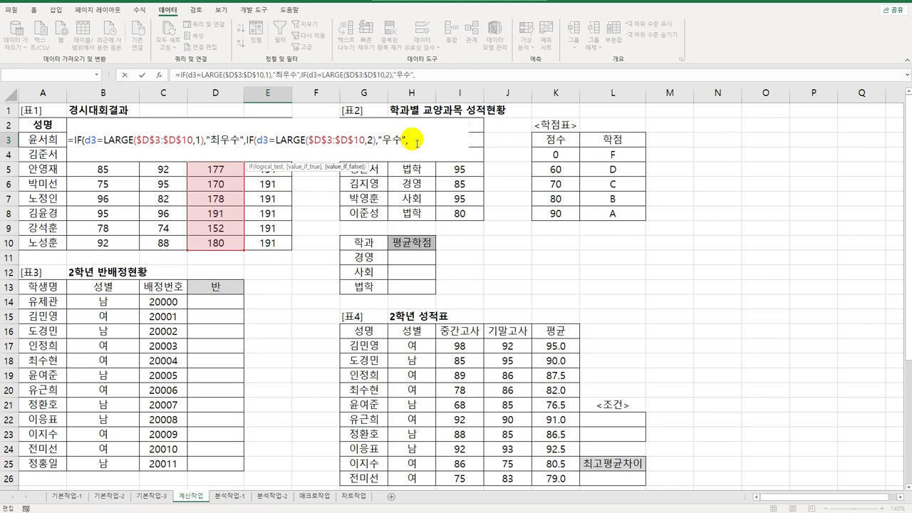
Finish the nested IF in E3 with "" as the final false result, and fill the formula down to E10.
type("\"\")")
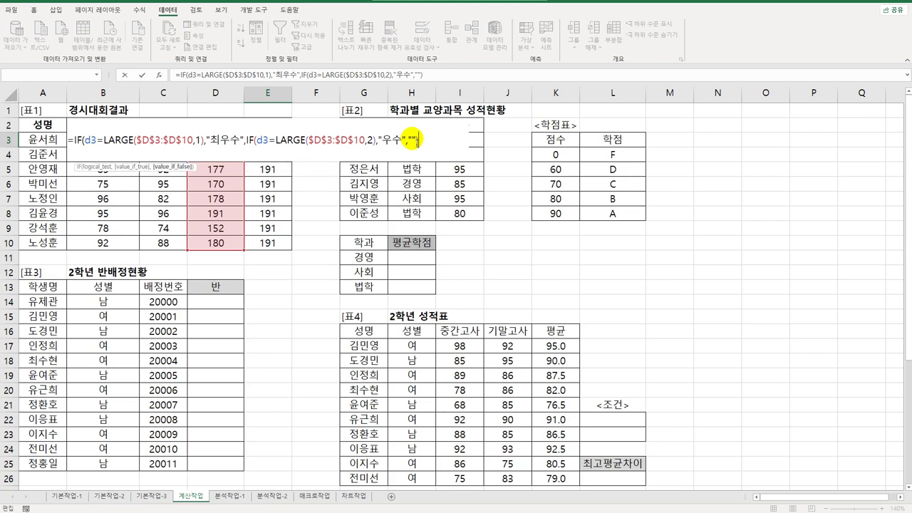
type(")")
key("Return")
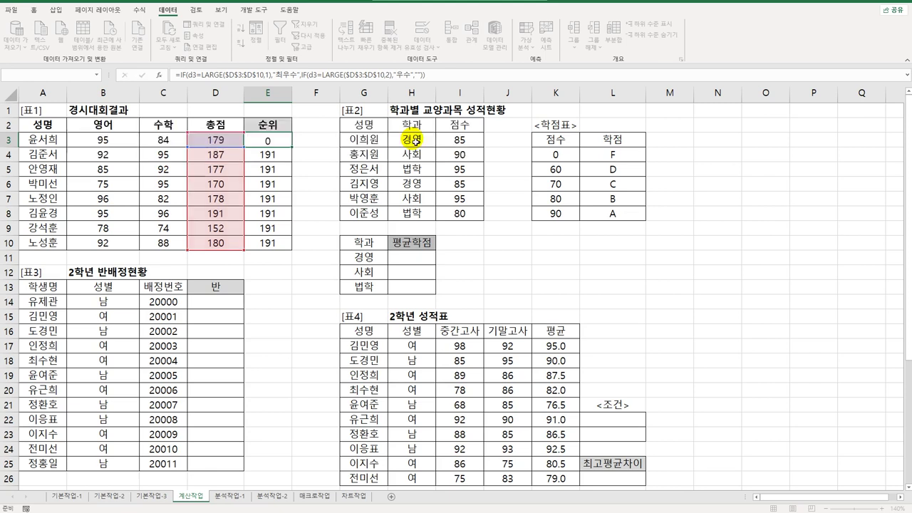
left_click(285, 142)
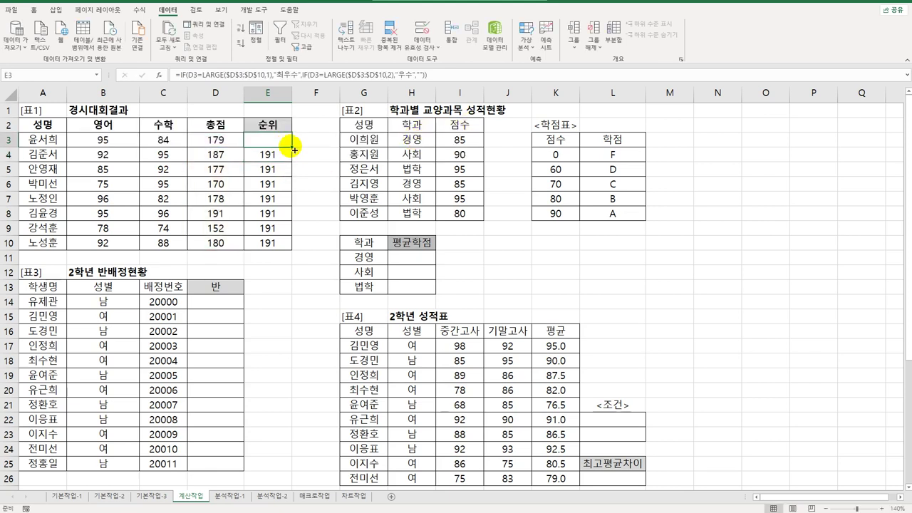
left_click_drag(288, 146, 288, 240)
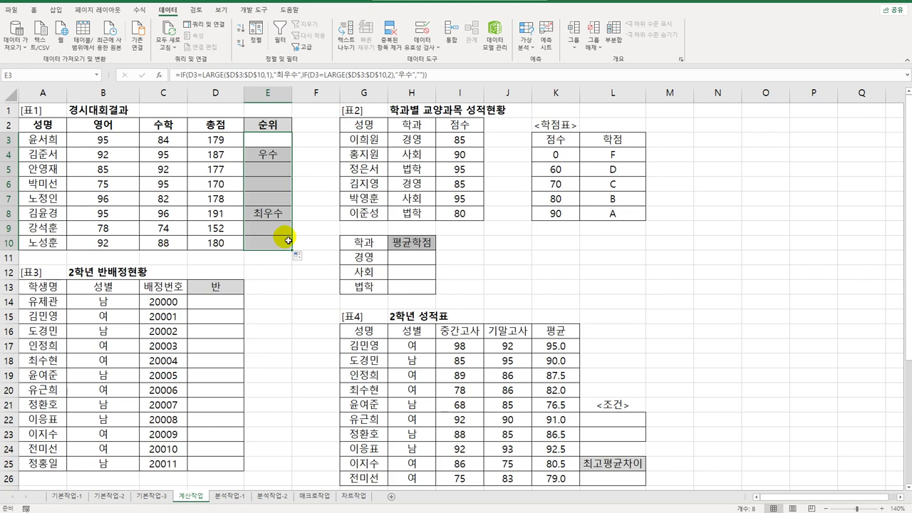
Examine the 평균학점 cells, the 점수 values in I3:I8 and the 학점표 lookup range K4:L8.
left_click(431, 261)
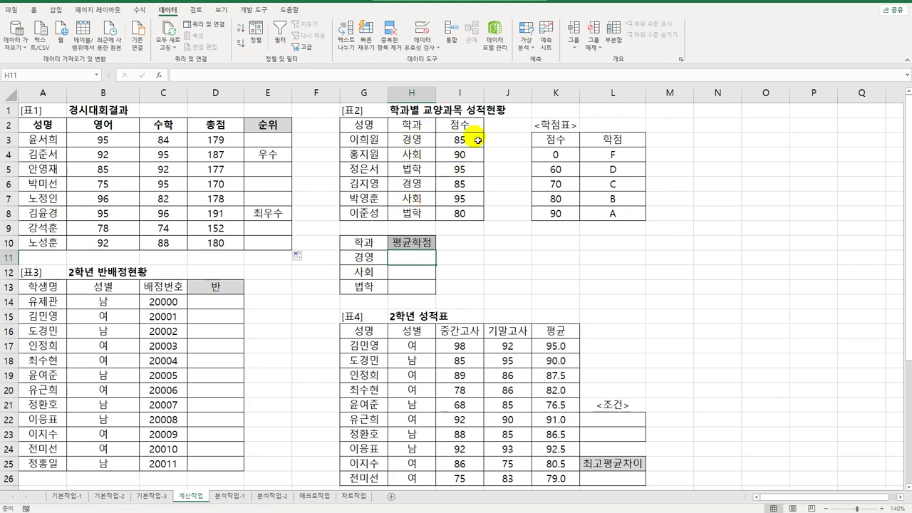
left_click(564, 151)
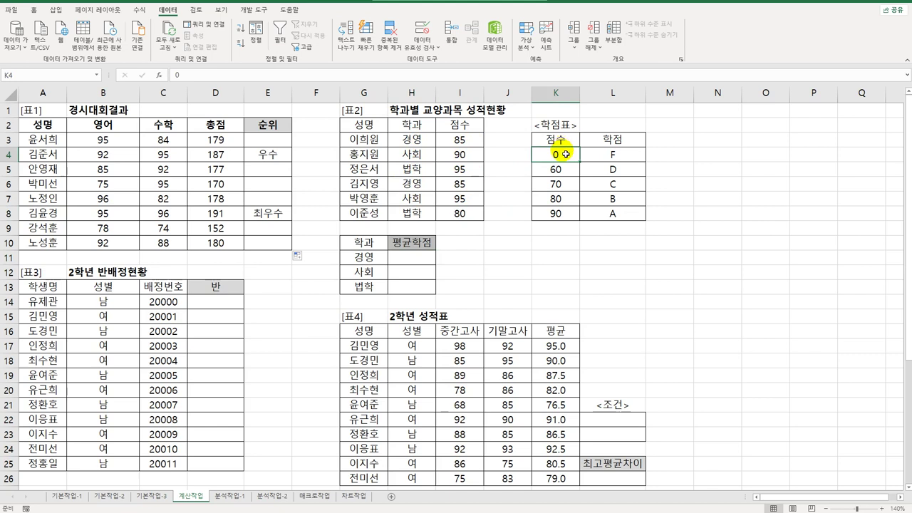
left_click_drag(566, 154, 622, 213)
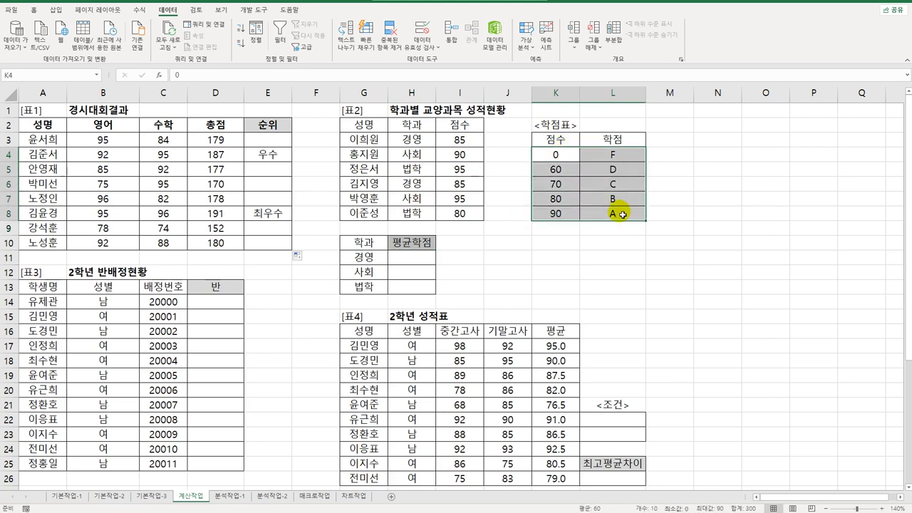
left_click(415, 264)
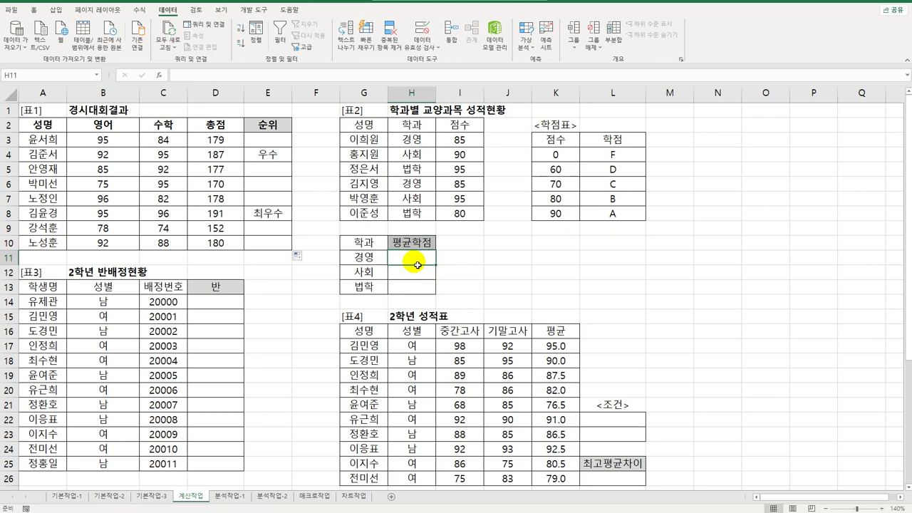
left_click(472, 141)
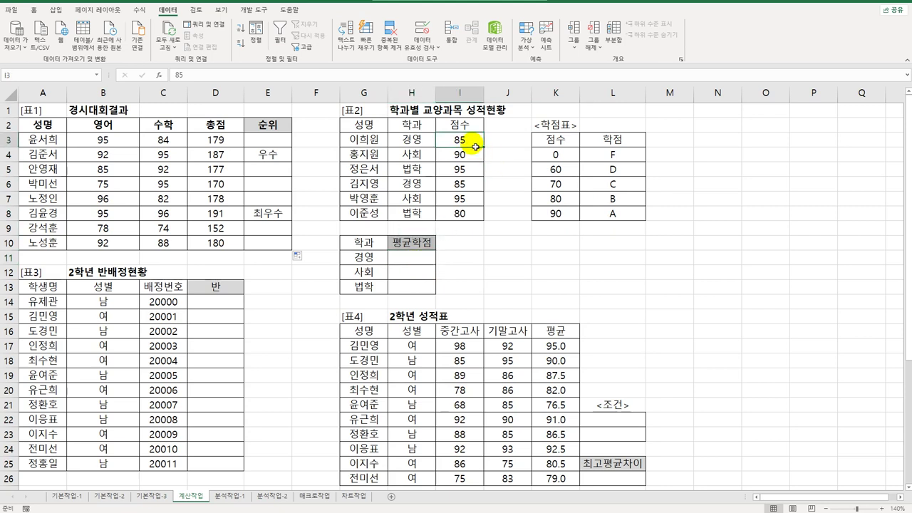
left_click_drag(475, 151, 476, 217)
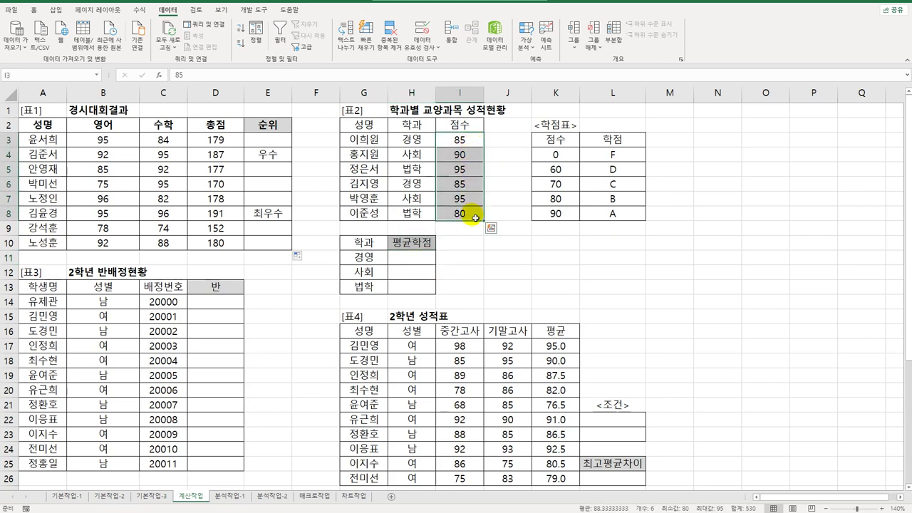
left_click(353, 256)
left_click(471, 141)
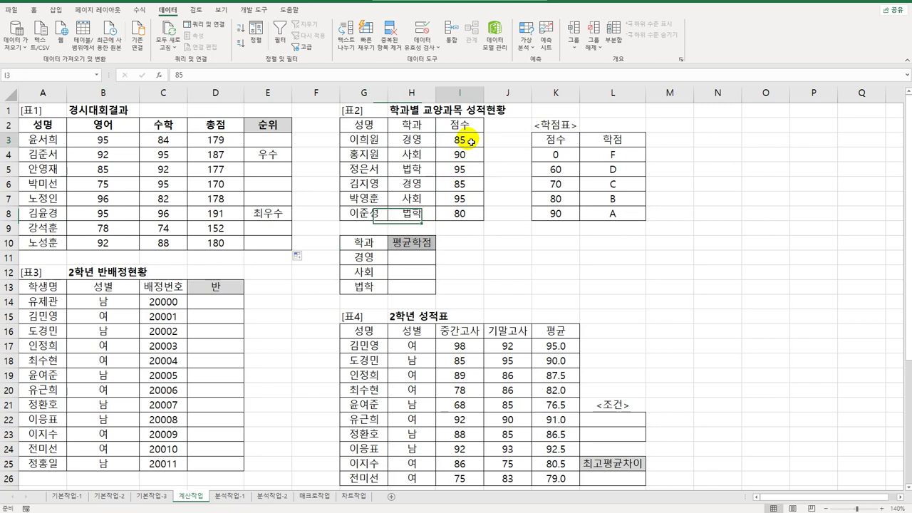
Start an AVERAGEIF formula in the 평균학점 cell H11 for 경영, with $H$3:$H$8 as the Range argument.
left_click(422, 258)
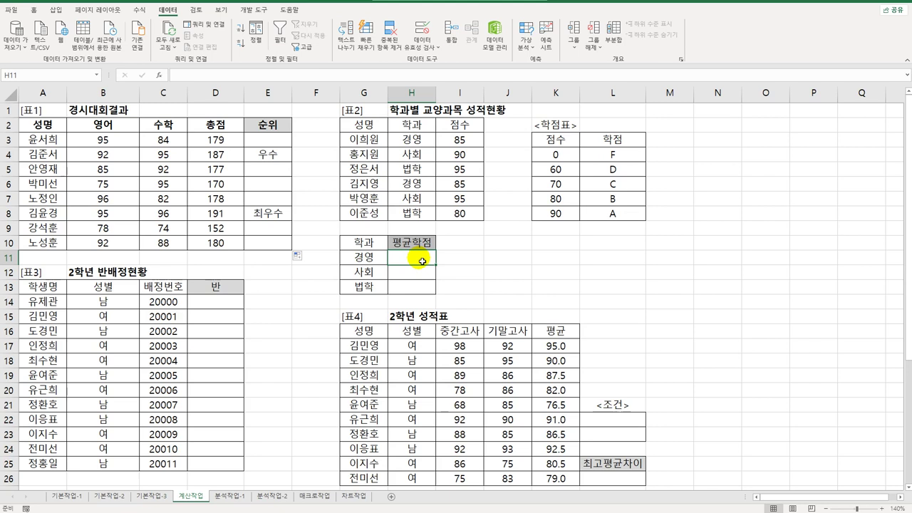
type("=")
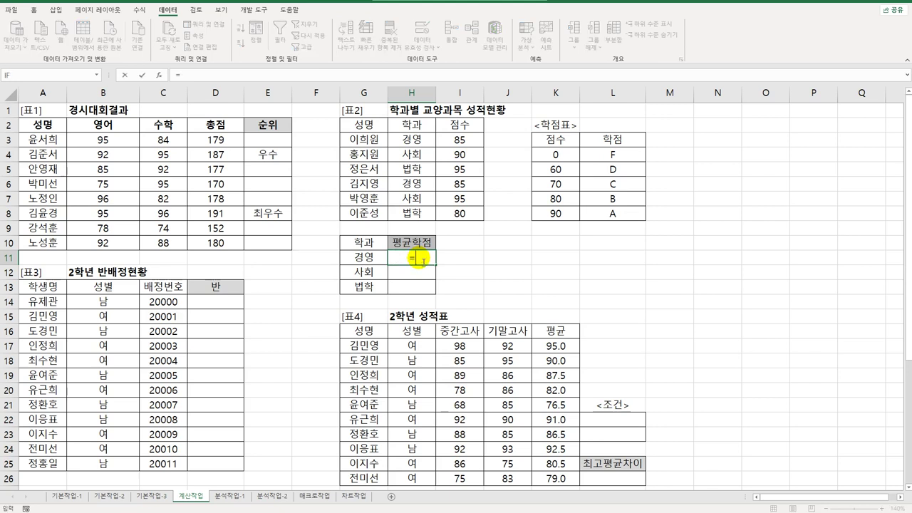
type("av")
key("Down")
key("Down")
key("Down")
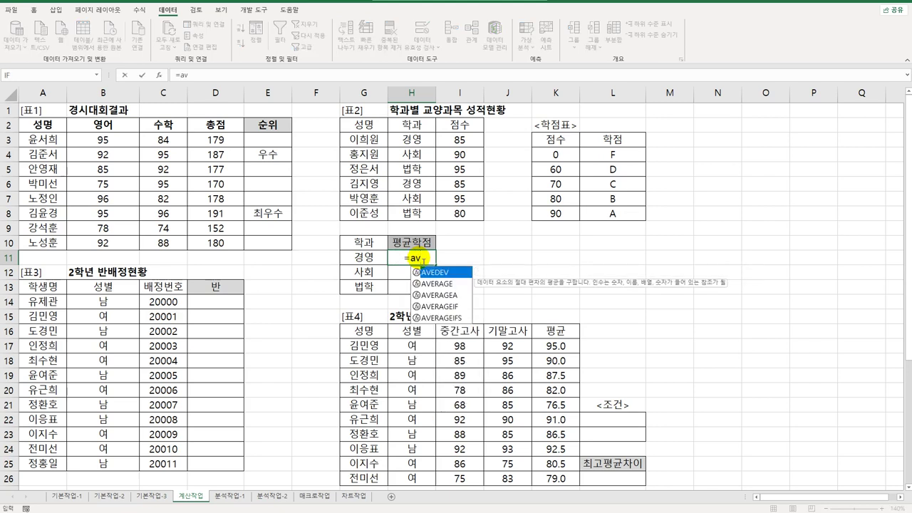
key("Tab")
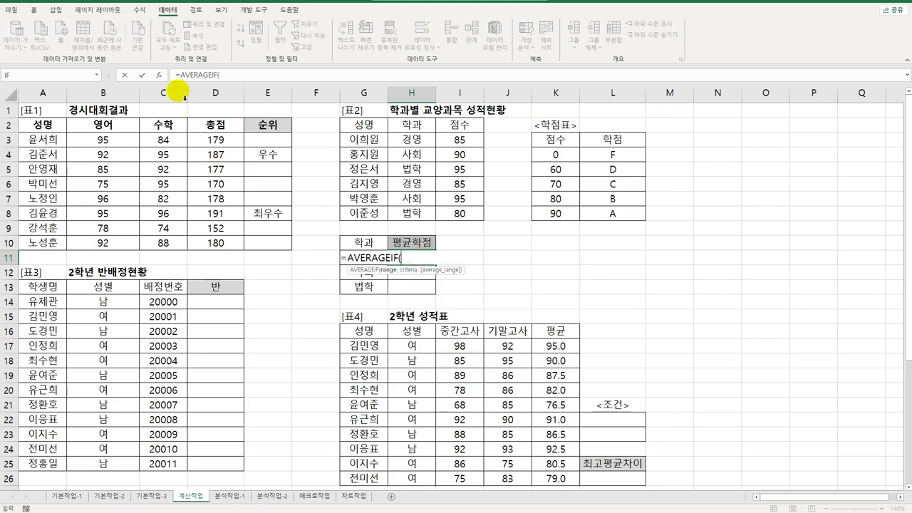
left_click(159, 74)
left_click_drag(496, 147, 688, 242)
left_click_drag(417, 139, 413, 212)
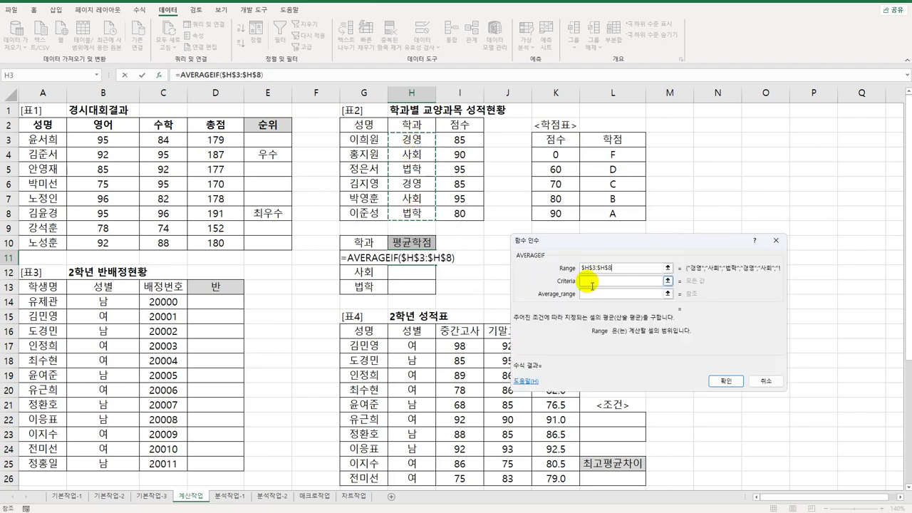
Complete the AVERAGEIF with G11 as Criteria and $I$3:$I$8 as Average_range, and fill it down from H11 to H13.
left_click(356, 261)
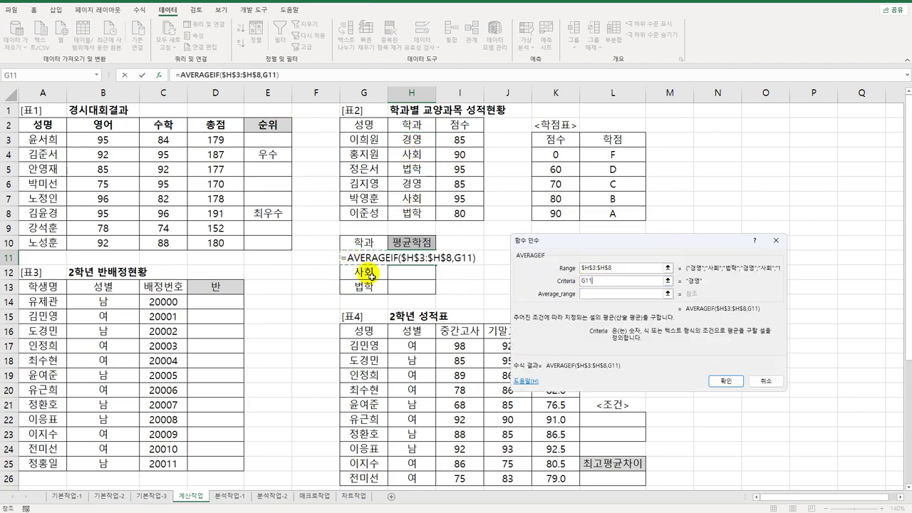
left_click(605, 293)
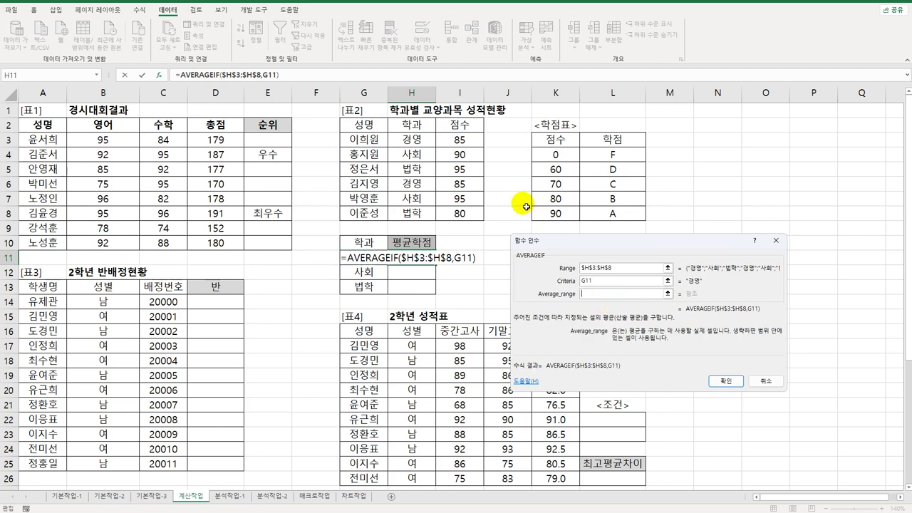
left_click(474, 141)
left_click_drag(474, 141, 467, 212)
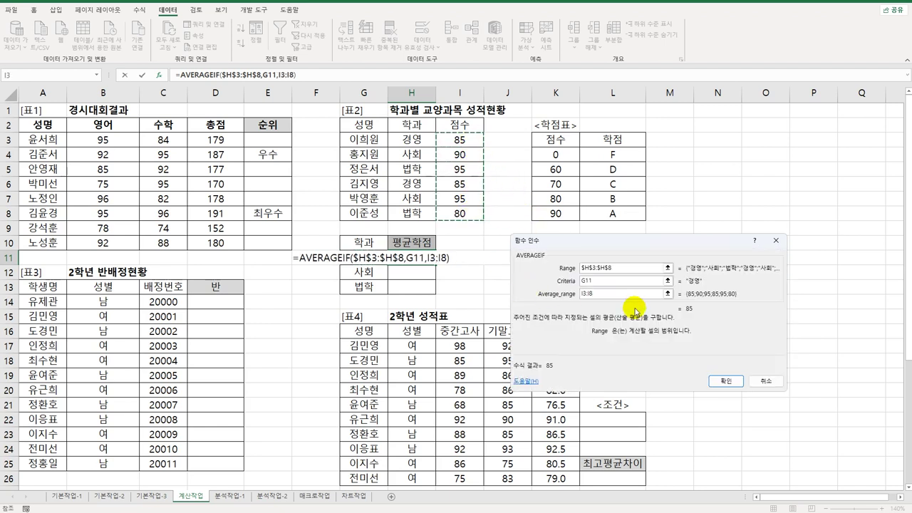
key("F4")
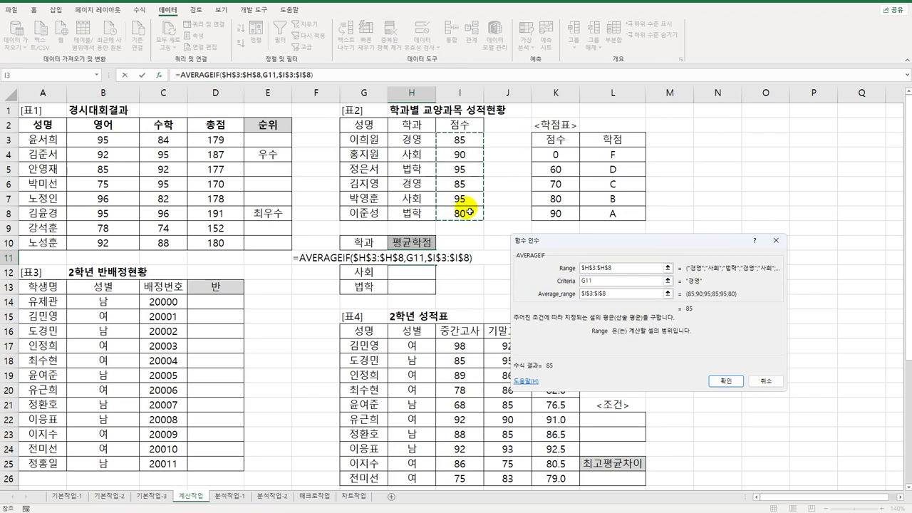
left_click(718, 379)
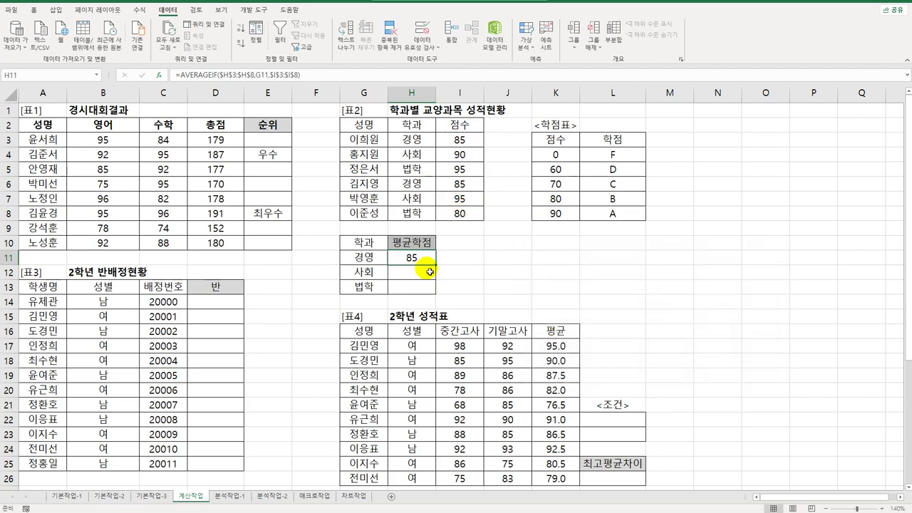
left_click_drag(436, 266, 439, 298)
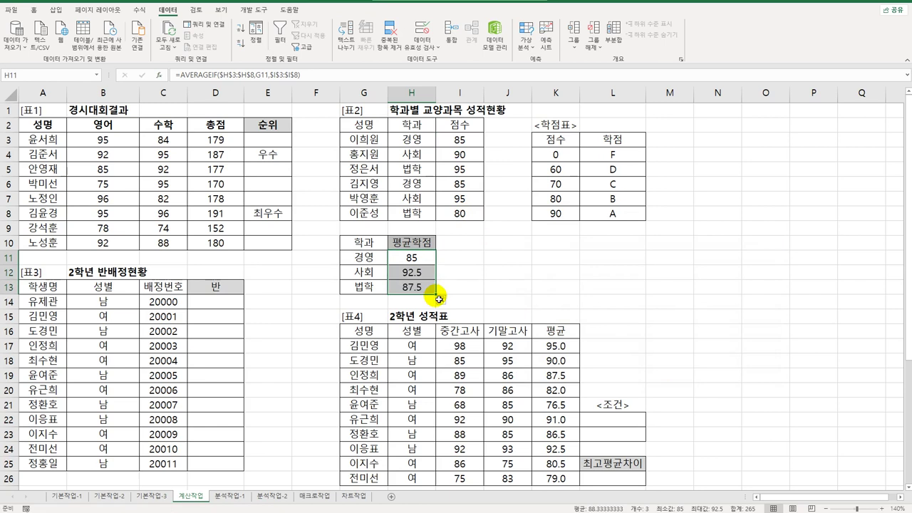
Wrap the AVERAGEIF formula in H11 in VLOOKUP so that the average serves as its lookup_value.
left_click(412, 258)
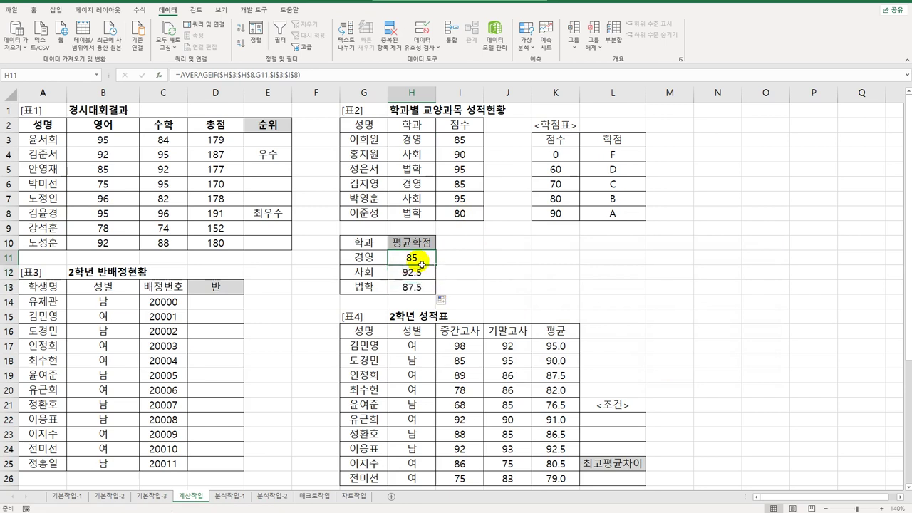
left_click(573, 160)
left_click_drag(574, 163, 603, 205)
left_click(425, 260)
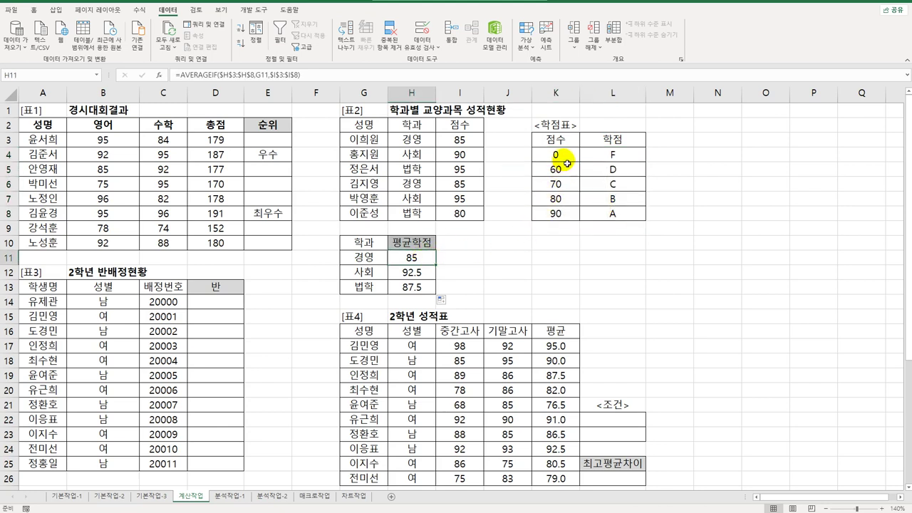
left_click_drag(569, 153, 564, 215)
left_click_drag(611, 152, 600, 216)
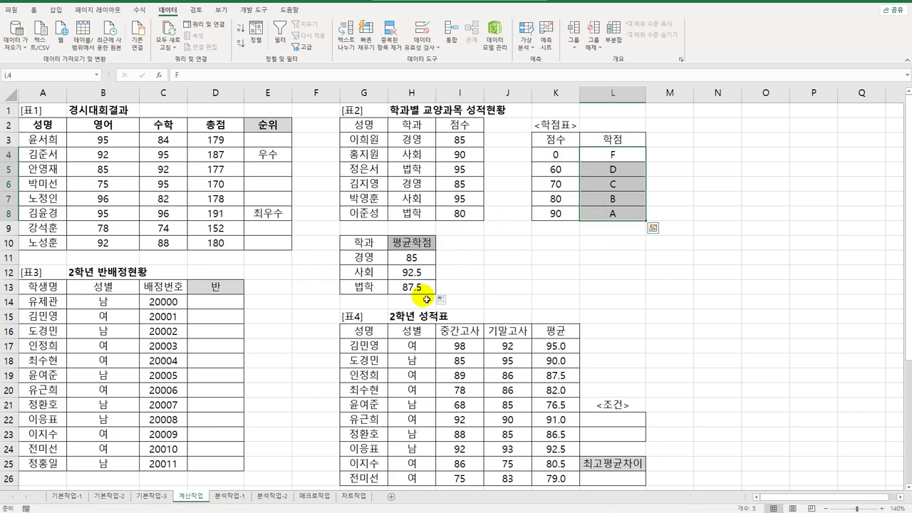
left_click(403, 259)
double_click(404, 260)
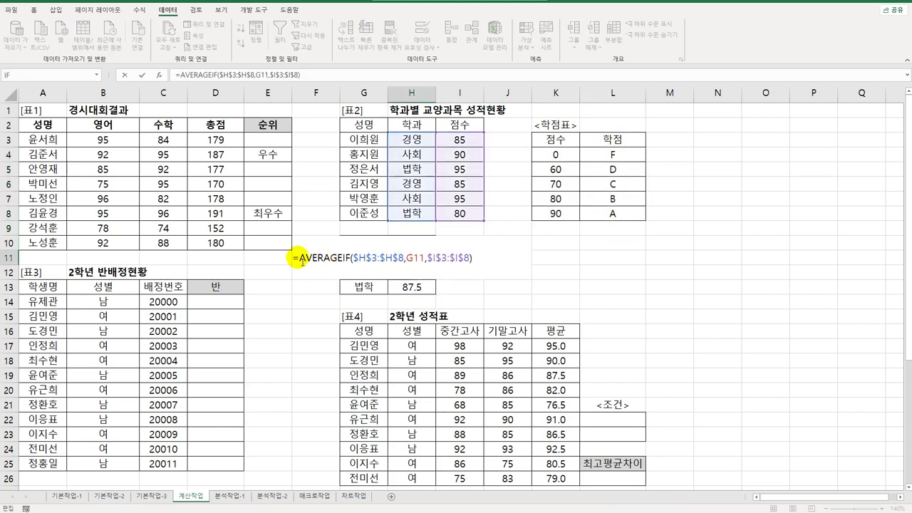
type("VLOOKUP(")
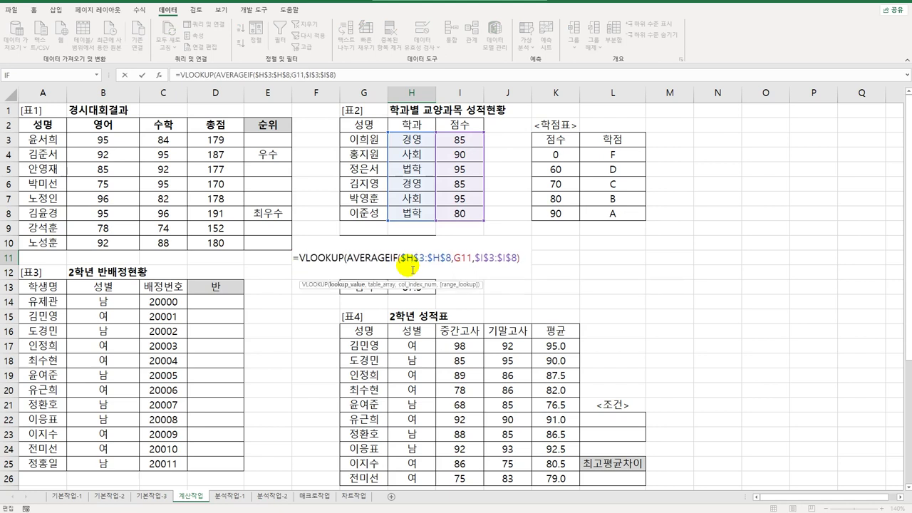
type(",")
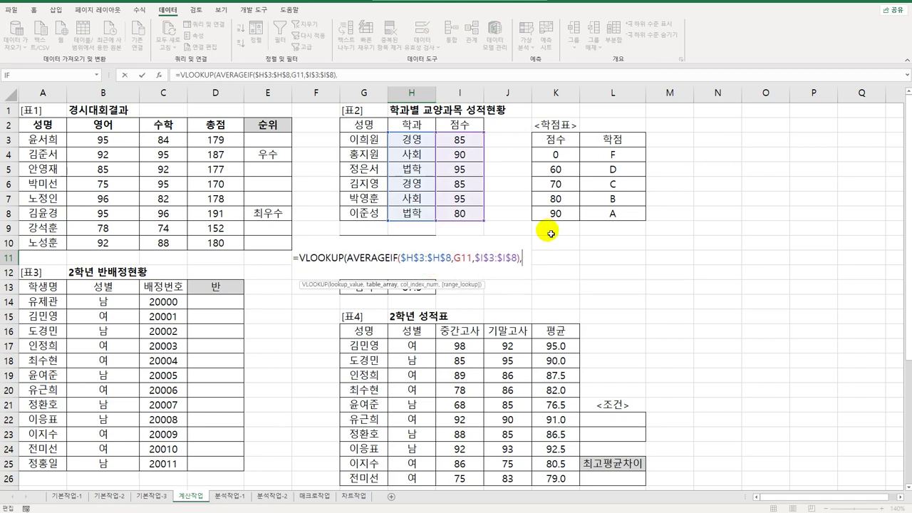
Complete the VLOOKUP with table_array $K$4:$L$8 and col_index_num 2, and fill it down from H11 to H13.
left_click_drag(563, 151, 593, 208)
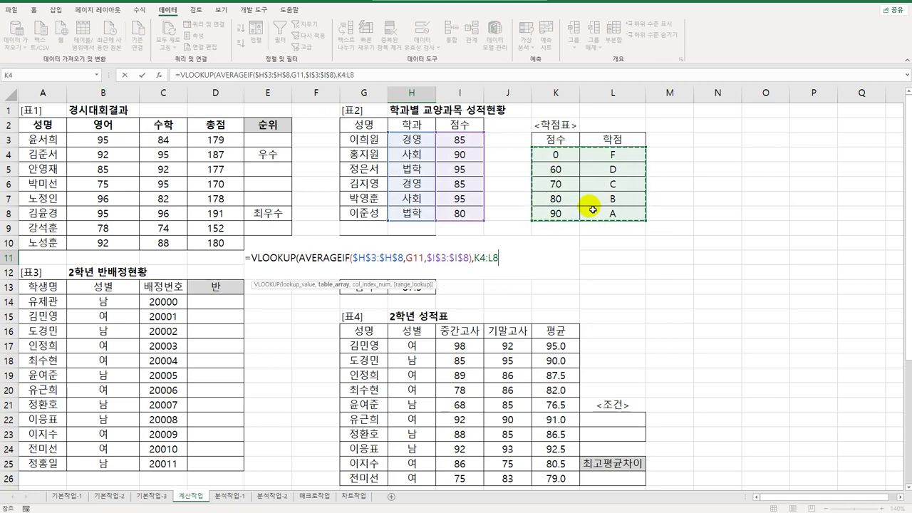
key("F4")
type(",")
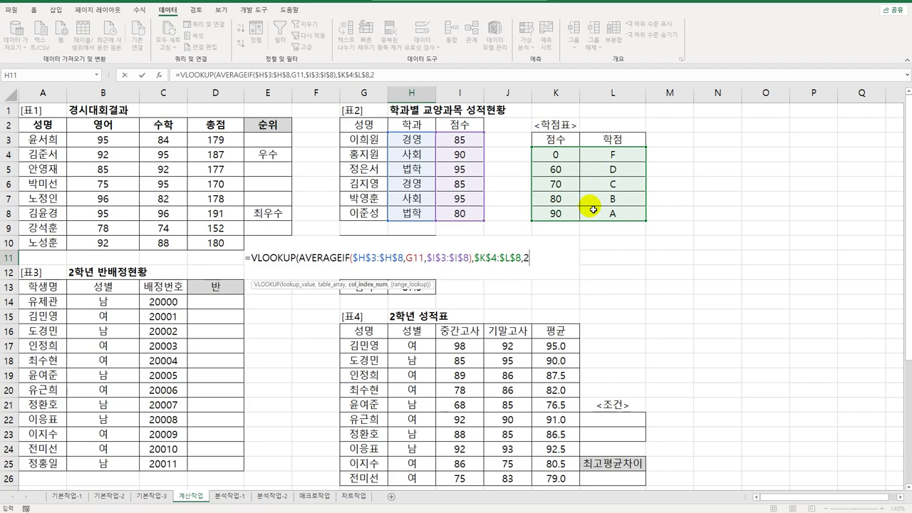
type("2)")
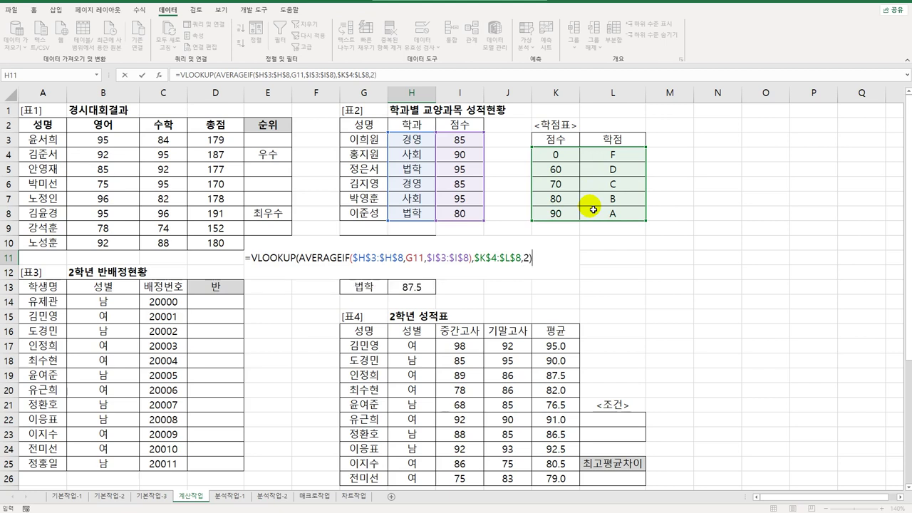
key("ctrl+Return")
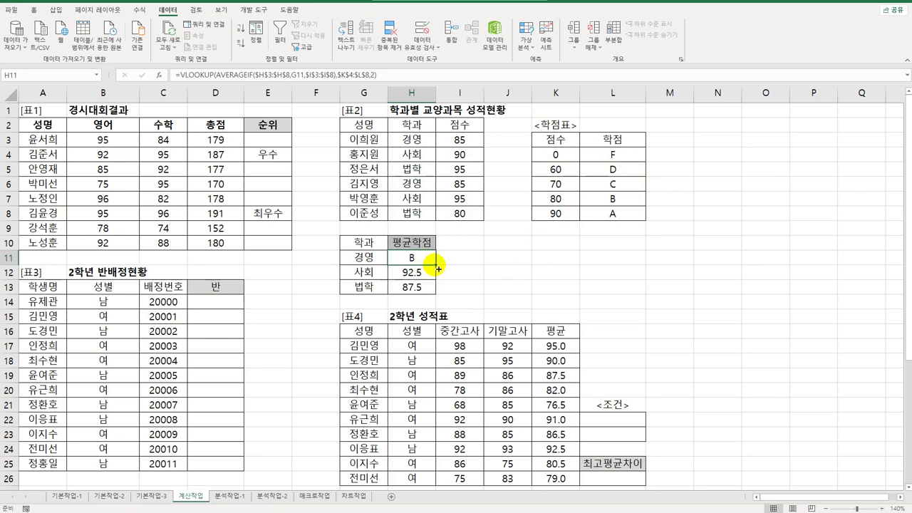
left_click_drag(436, 264, 441, 295)
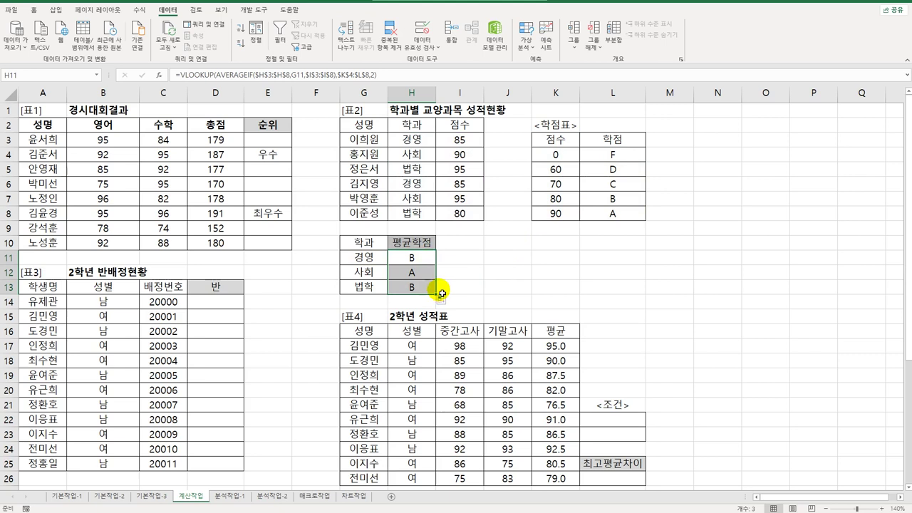
Enter =MOD(C14,4) in the first 반 cell D14 of 표3 and fill it down to D25.
left_click(234, 305)
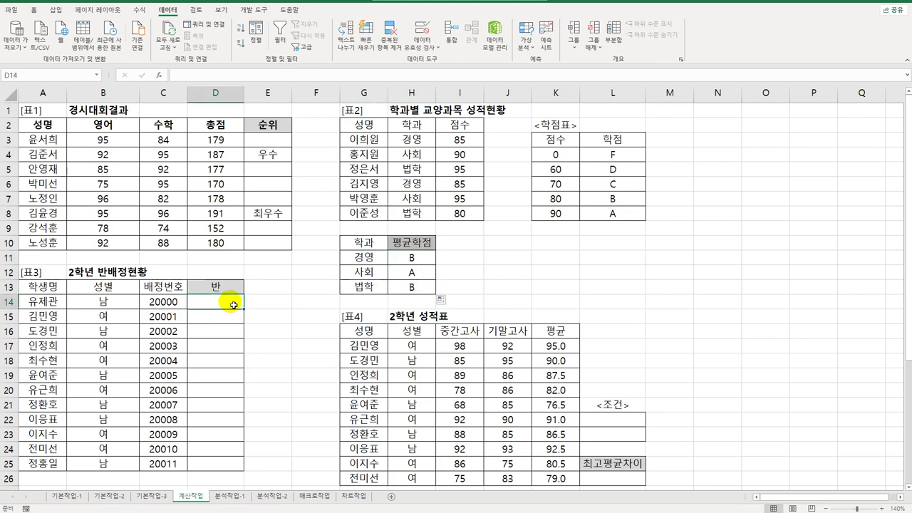
left_click(171, 306)
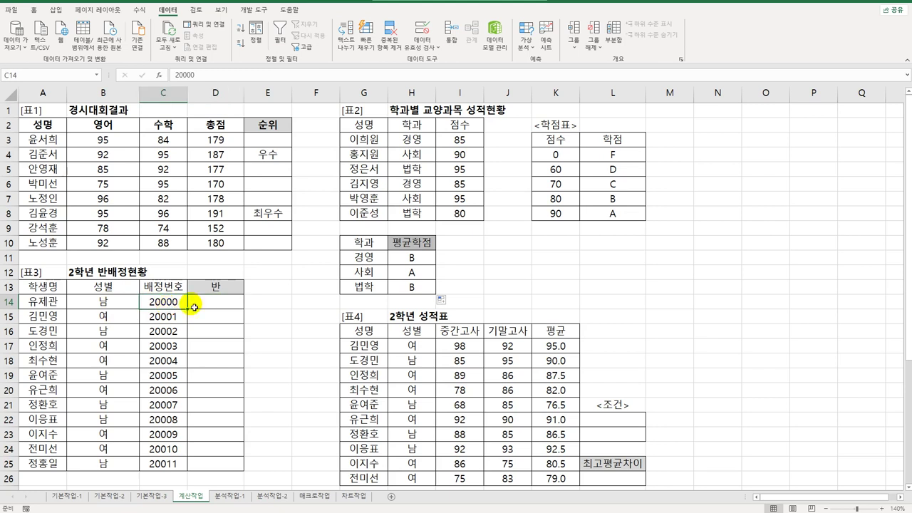
left_click(214, 308)
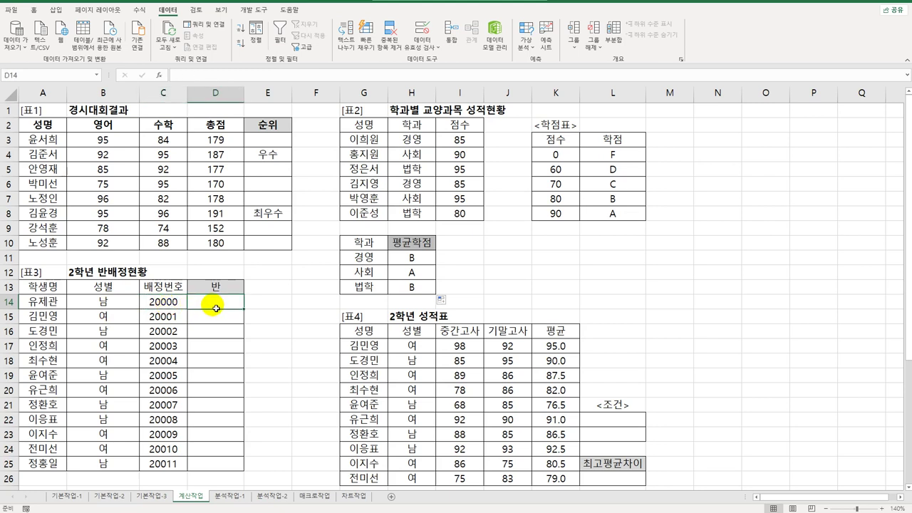
type("=")
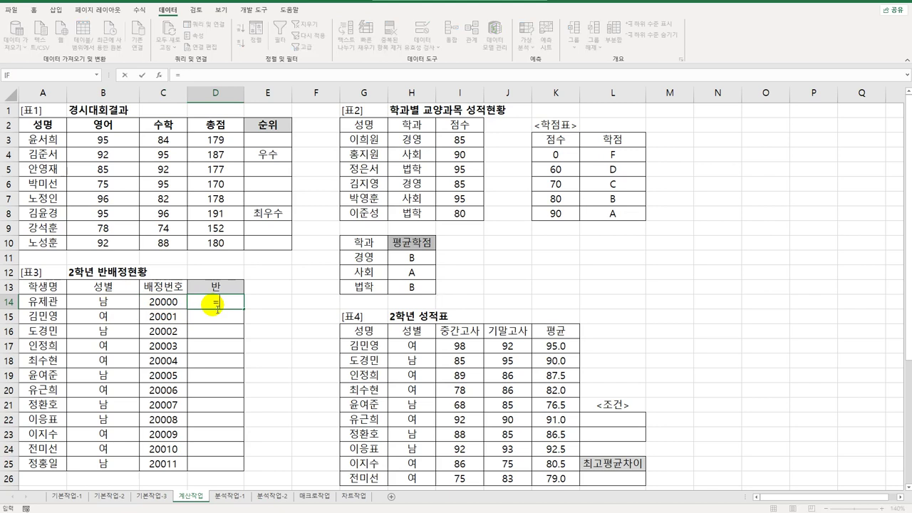
type("mod")
key("Tab")
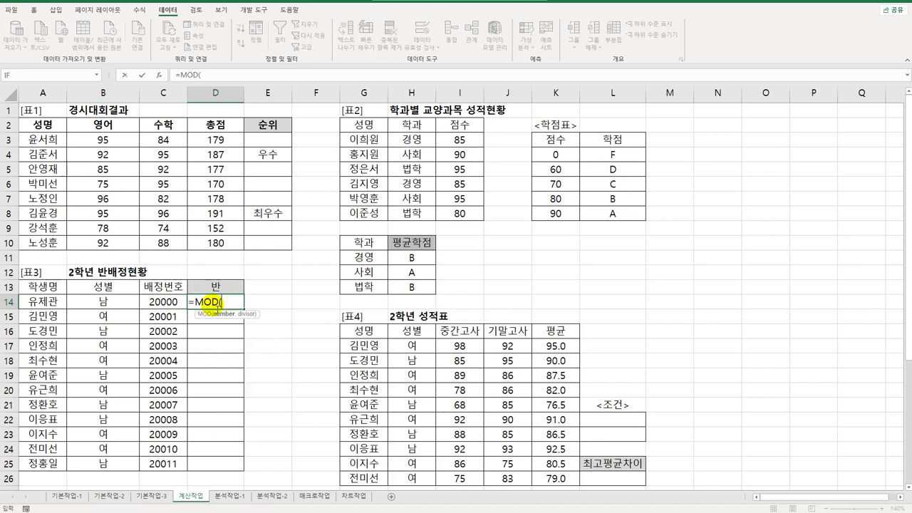
key("Left")
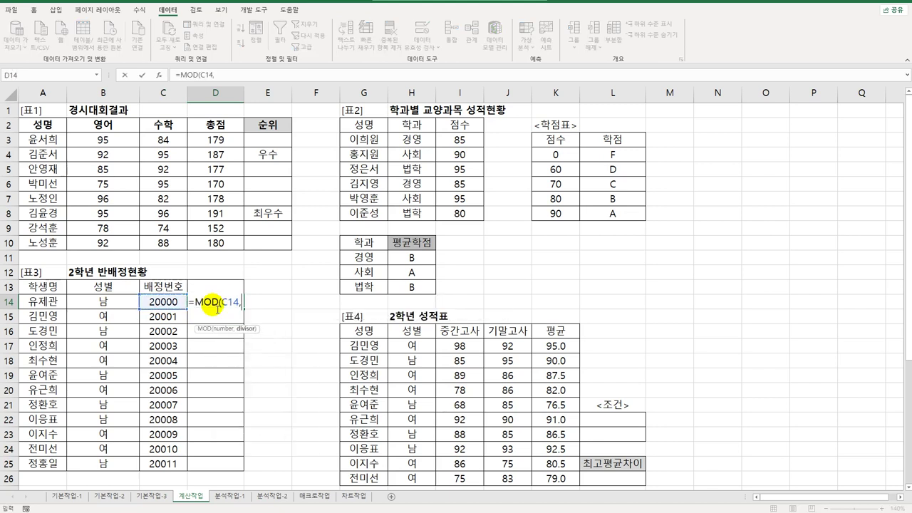
type(",4)")
key("Return")
left_click(215, 305)
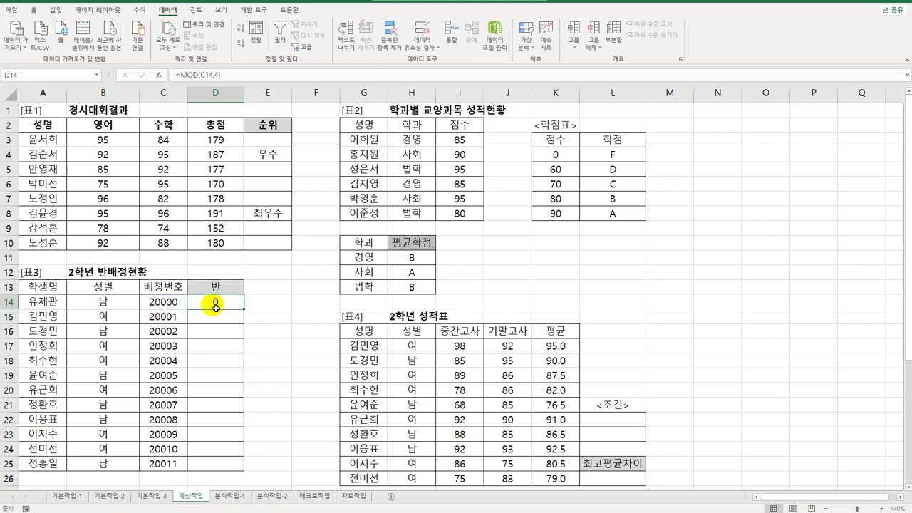
left_click_drag(243, 308, 229, 467)
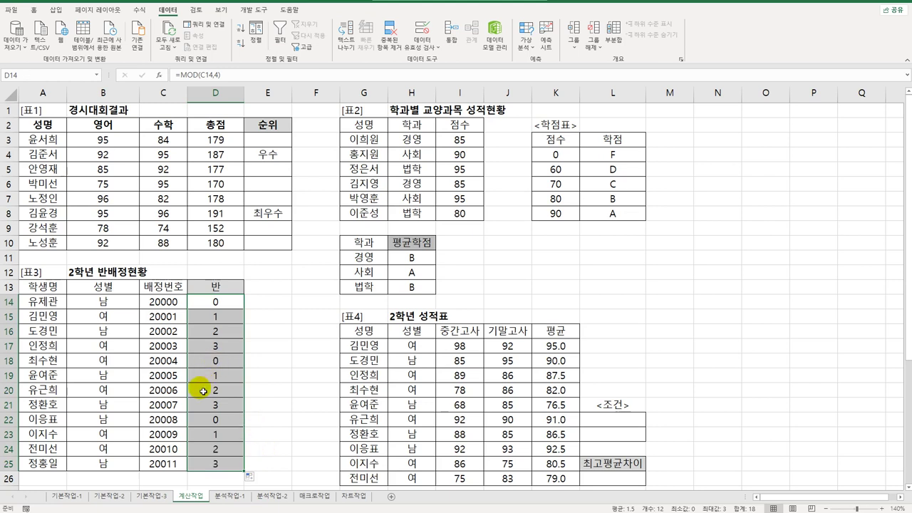
Add +1 to the MOD formula in D14 and fill it down to D25.
left_click(236, 307)
double_click(237, 305)
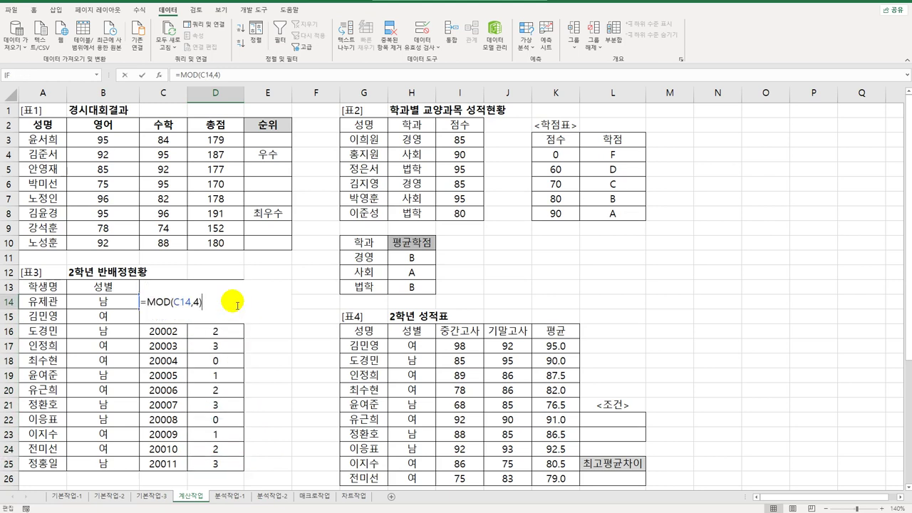
key("ctrl+Return")
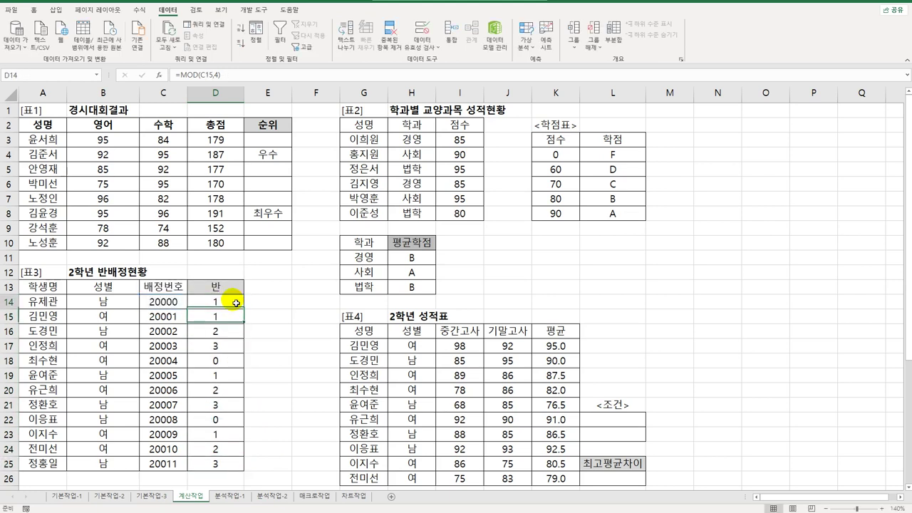
left_click_drag(243, 309, 245, 476)
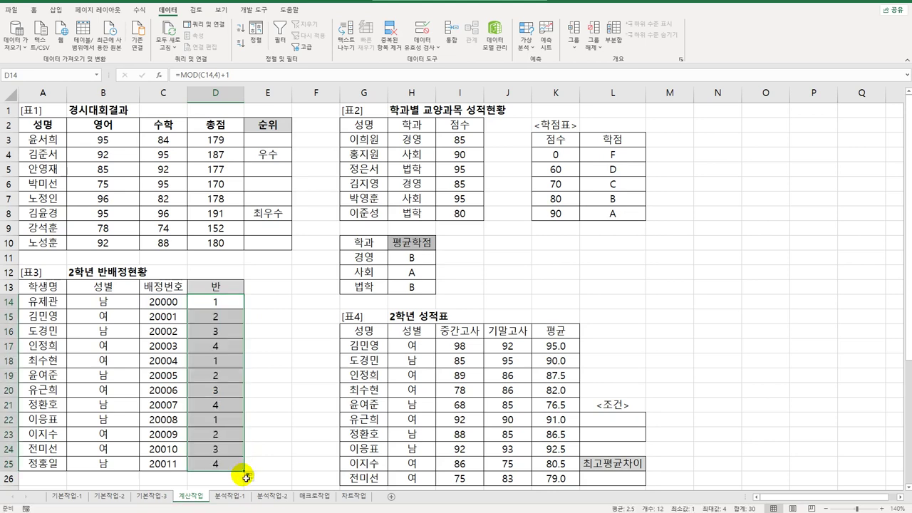
Wrap the formula in D14 in CHOOSE with MOD(C14,4)+1 as Index_num, and open its function arguments.
double_click(215, 305)
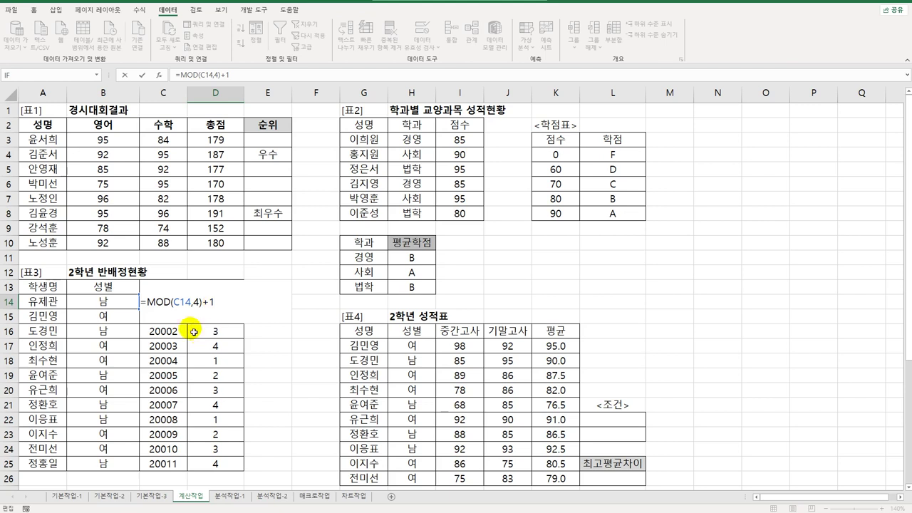
left_click(155, 305)
type("choo")
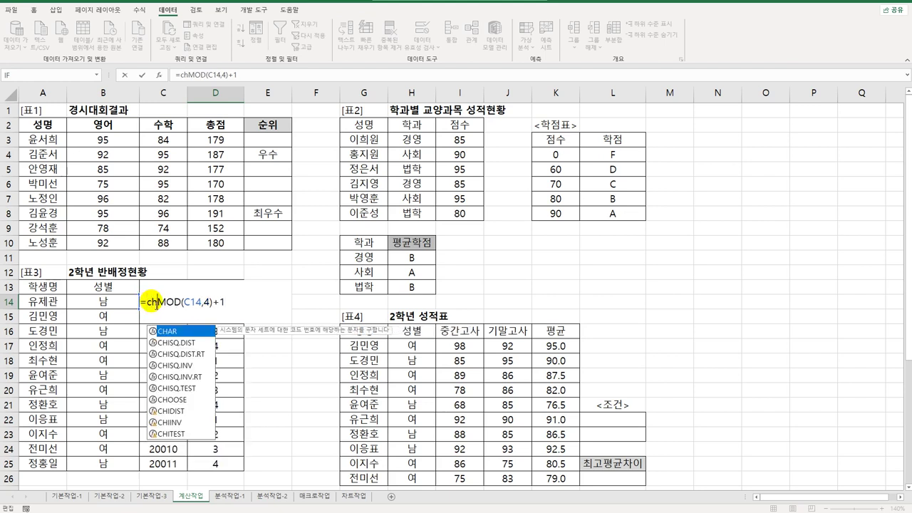
key("Tab")
left_click(168, 302)
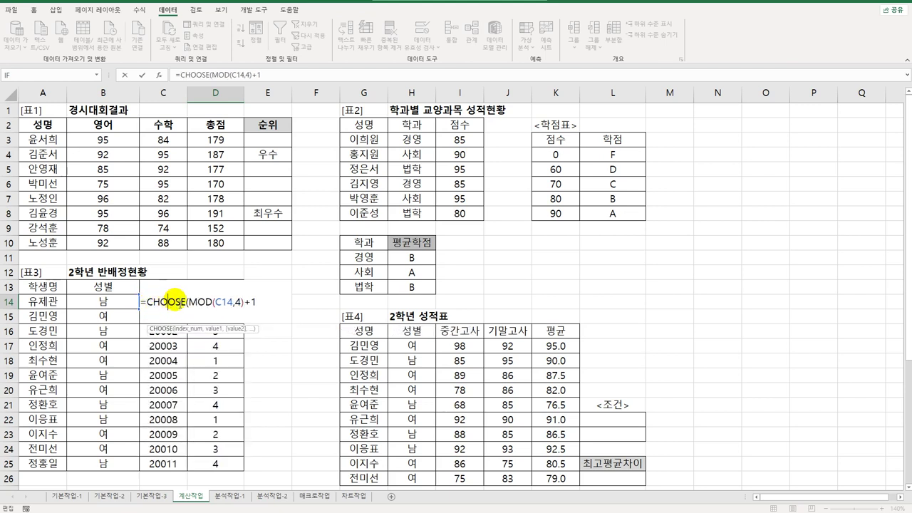
left_click(160, 76)
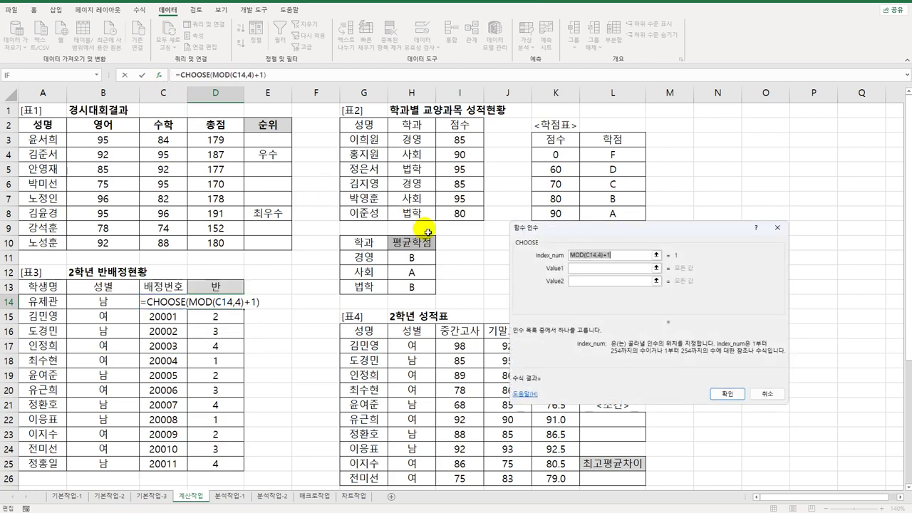
Set the CHOOSE arguments Value1 to 1반 and Value2 to 2반.
left_click(602, 269)
type("1q")
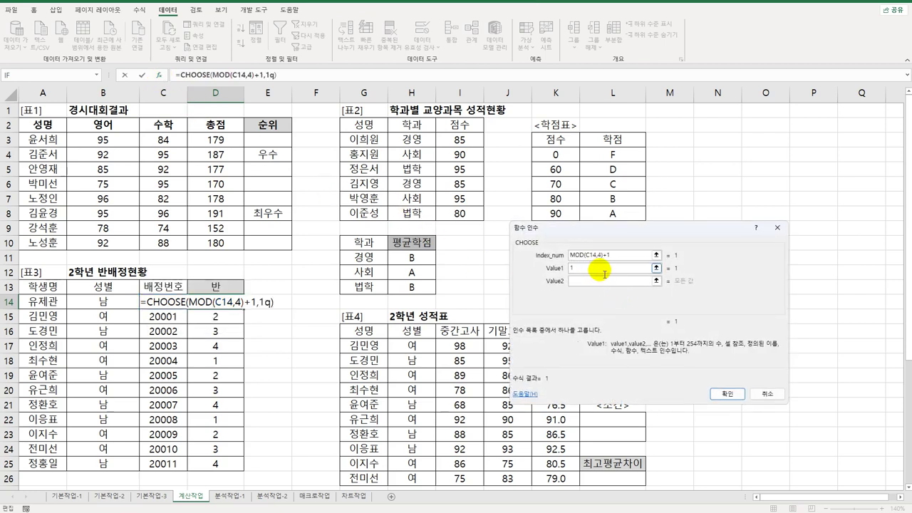
key("BackSpace")
key("Hangul")
type("반")
key("Tab")
type("2반")
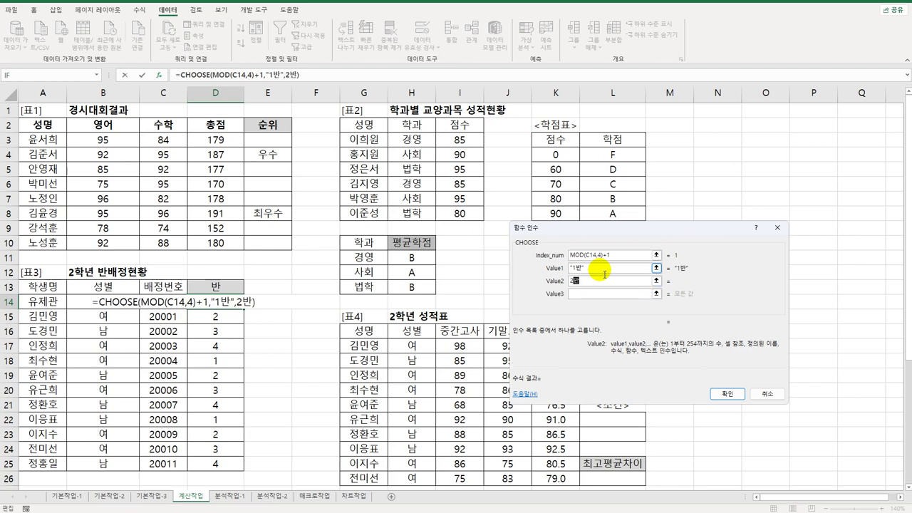
Complete the CHOOSE formula with Value3 as 3반 and Value4 as 4반, and fill it down from D14 to D25.
key("Tab")
type("3반")
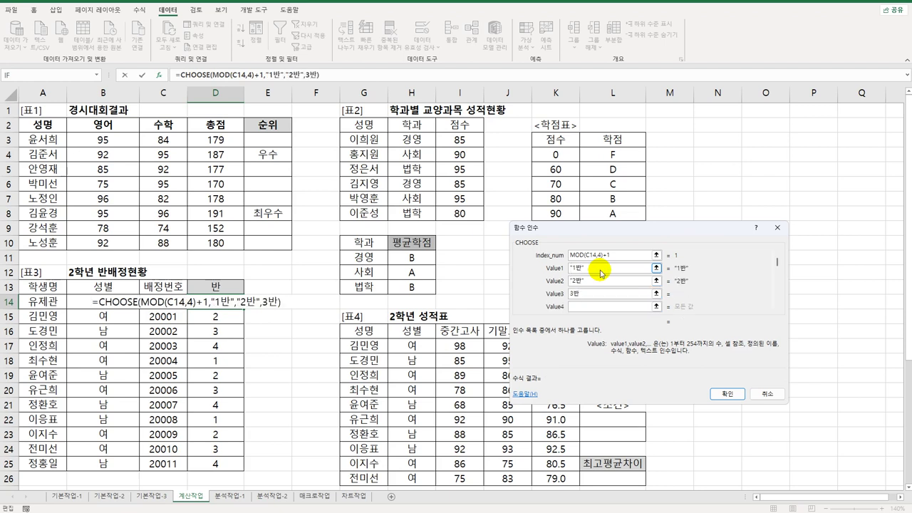
key("Tab")
type("4")
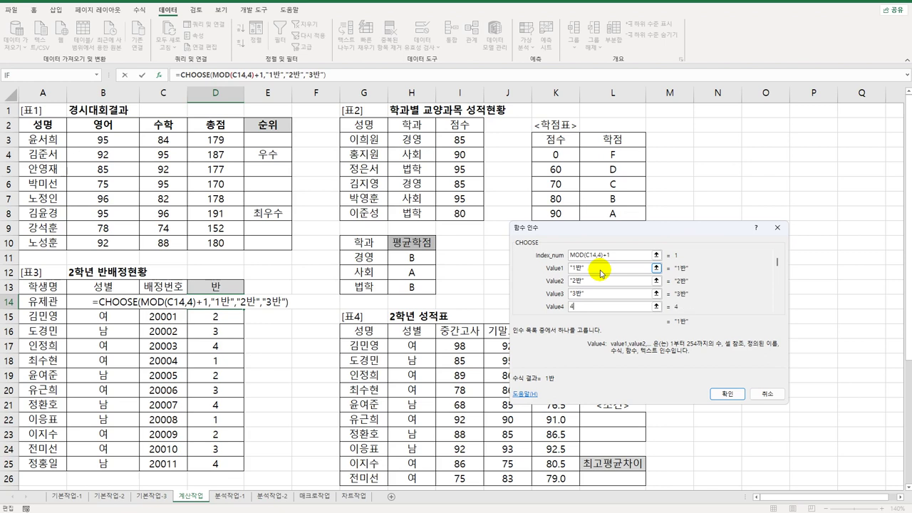
type("바")
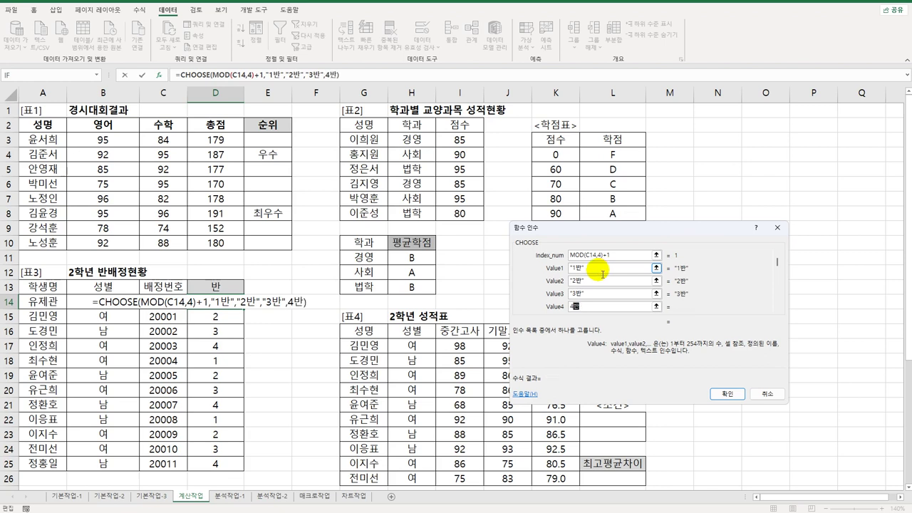
left_click(725, 394)
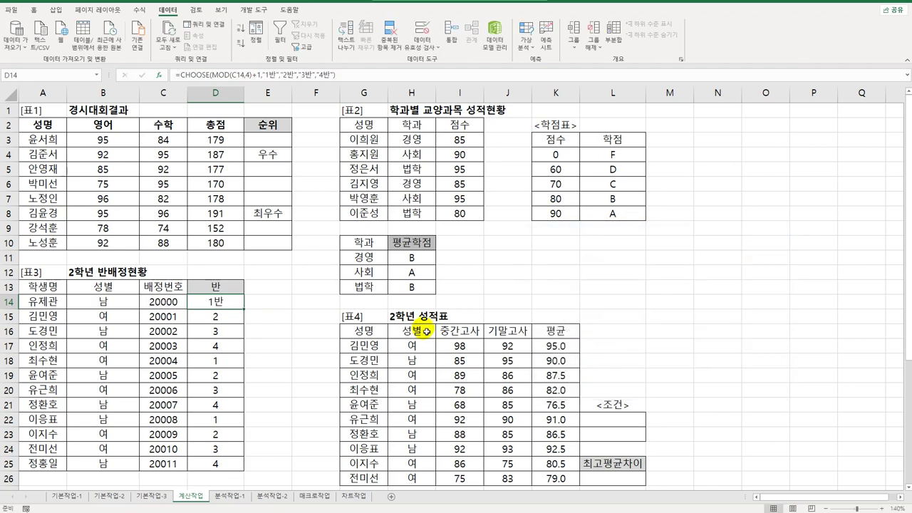
double_click(244, 309)
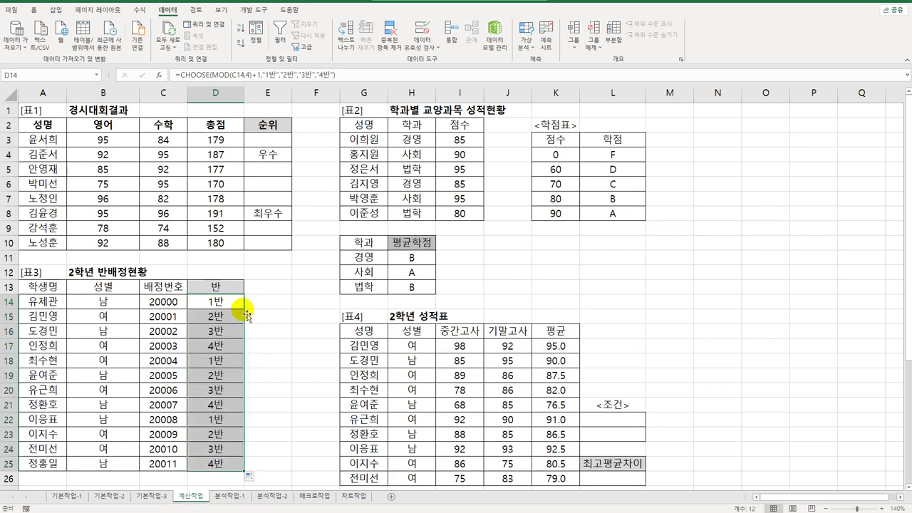
Copy the 성별 header H16 and the 남 entry H18 together into the <조건> criteria range starting at L22.
left_click(619, 423)
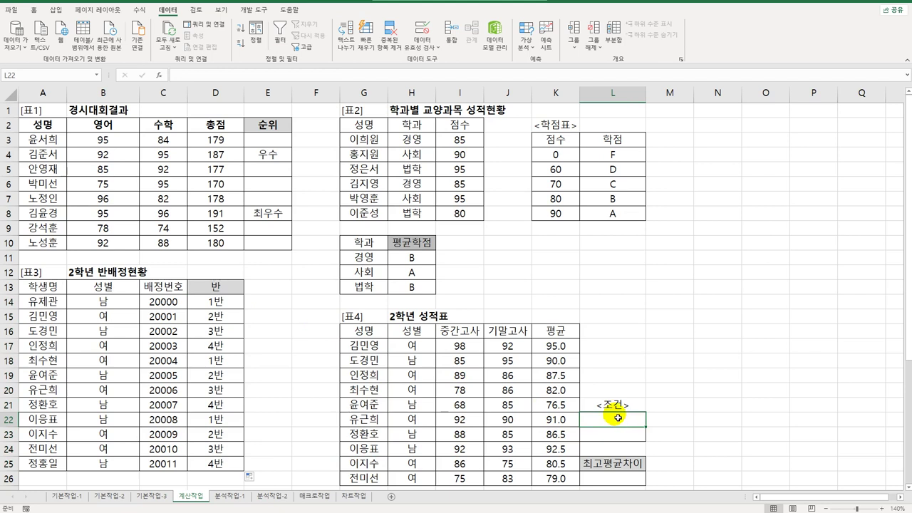
left_click(419, 335)
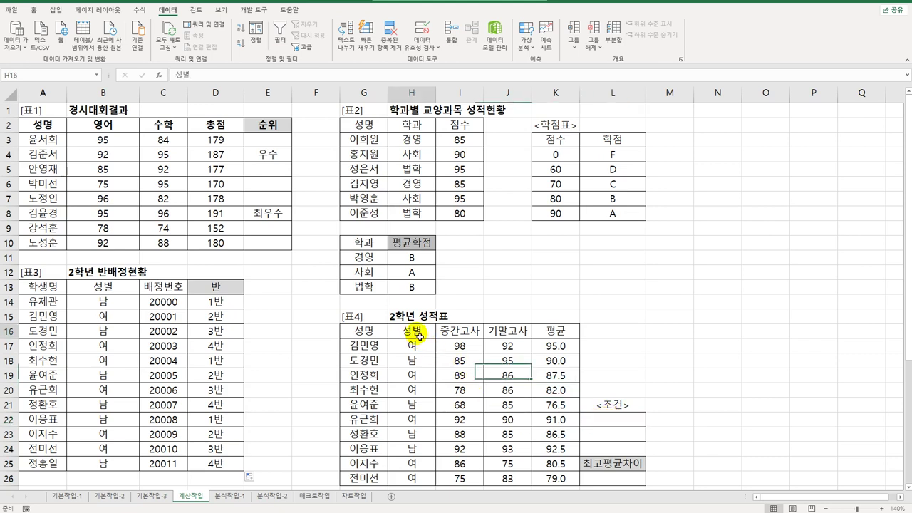
left_click_drag(419, 335, 417, 347)
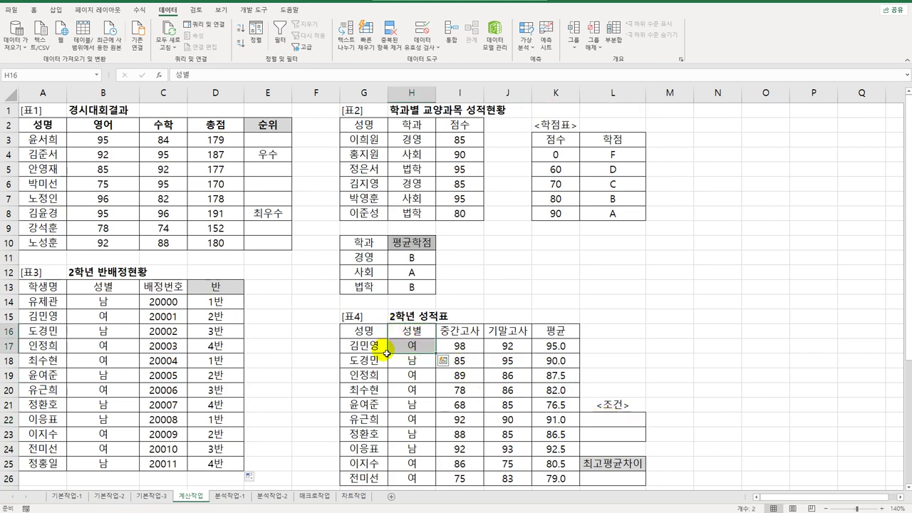
left_click(417, 333)
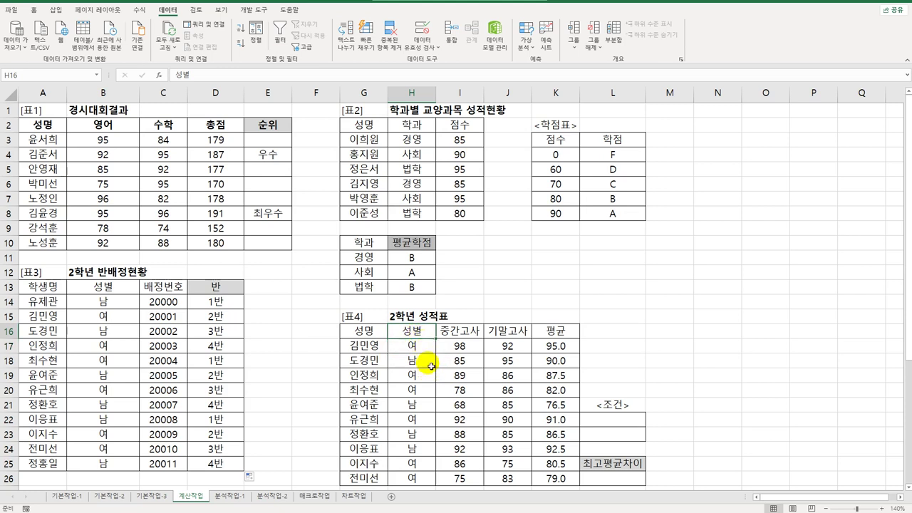
left_click(431, 366, "ctrl")
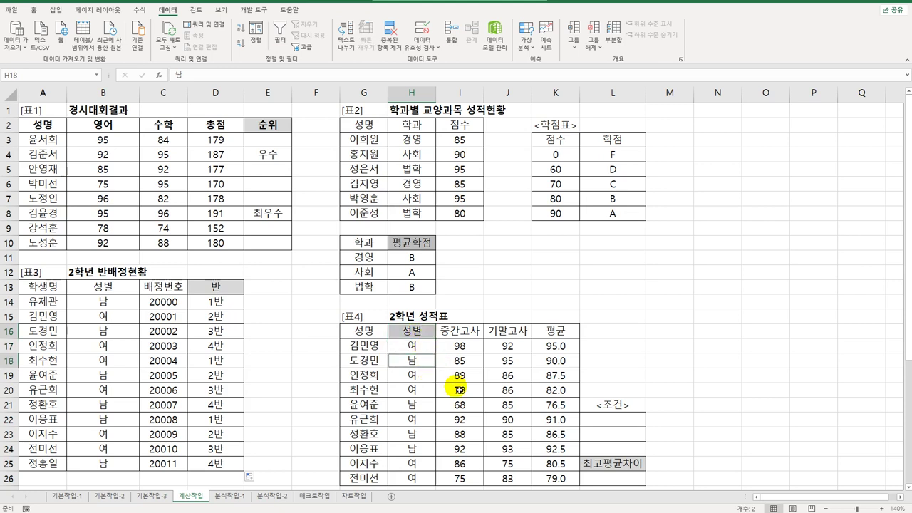
key("ctrl+c")
left_click(627, 421)
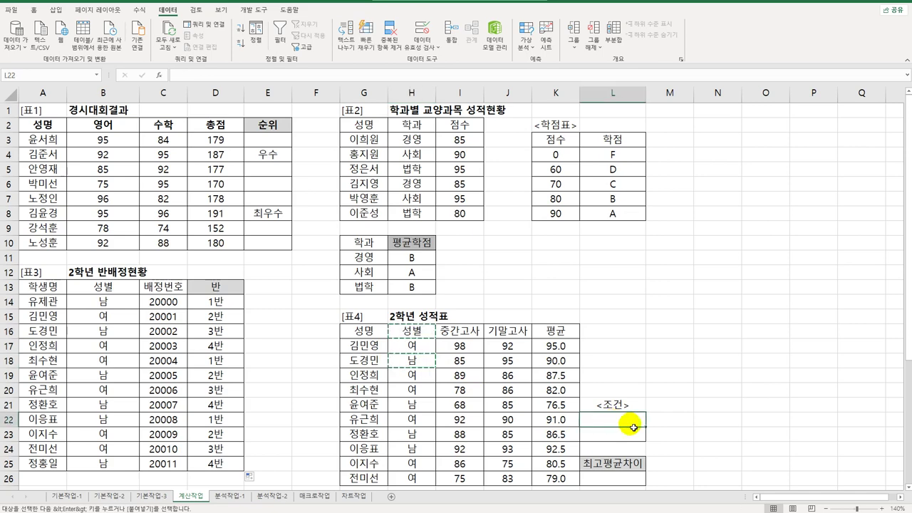
key("ctrl+v")
Start a DMAX formula under 최고평균차이 in L26 with its function arguments open and Database set to G16:K26.
scroll(677, 403, "down", 3)
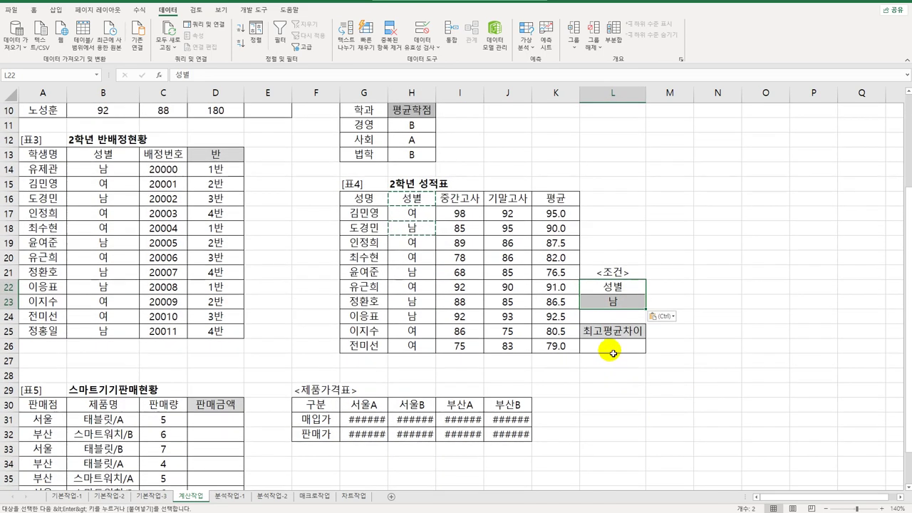
left_click(612, 351)
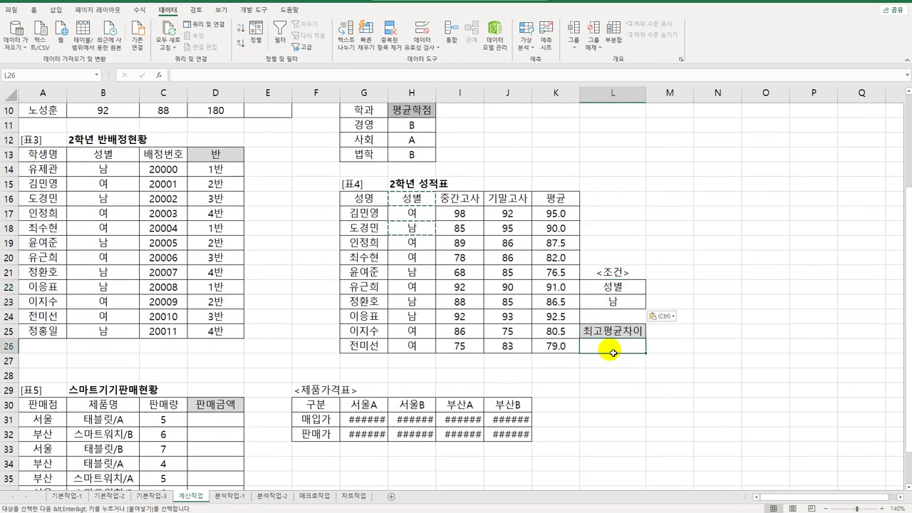
type("=")
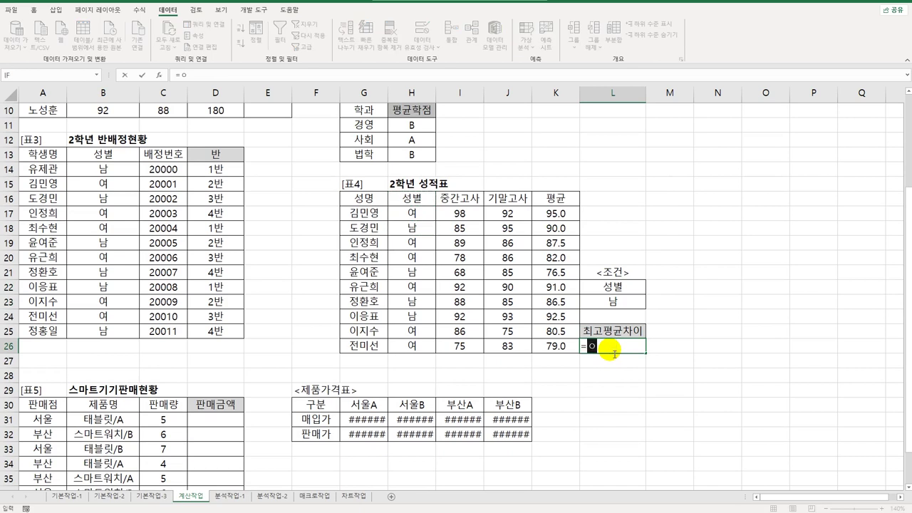
type("dmax(")
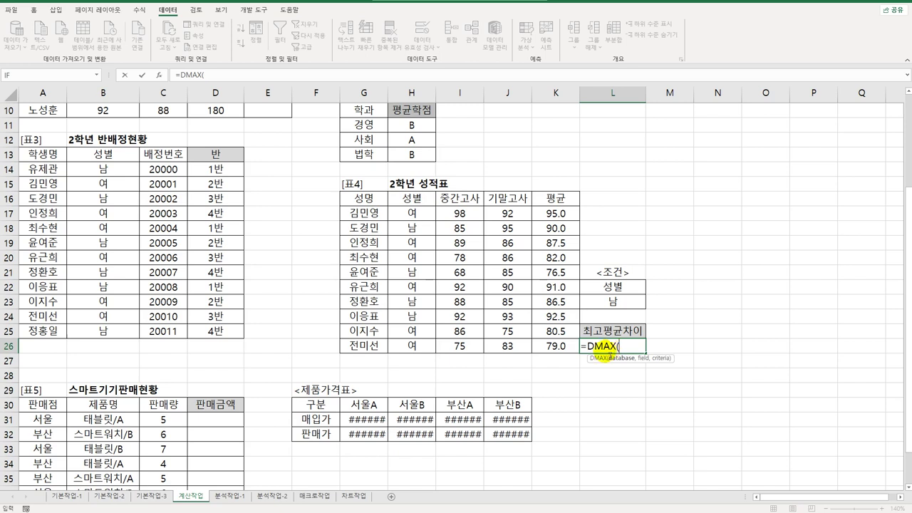
left_click(161, 74)
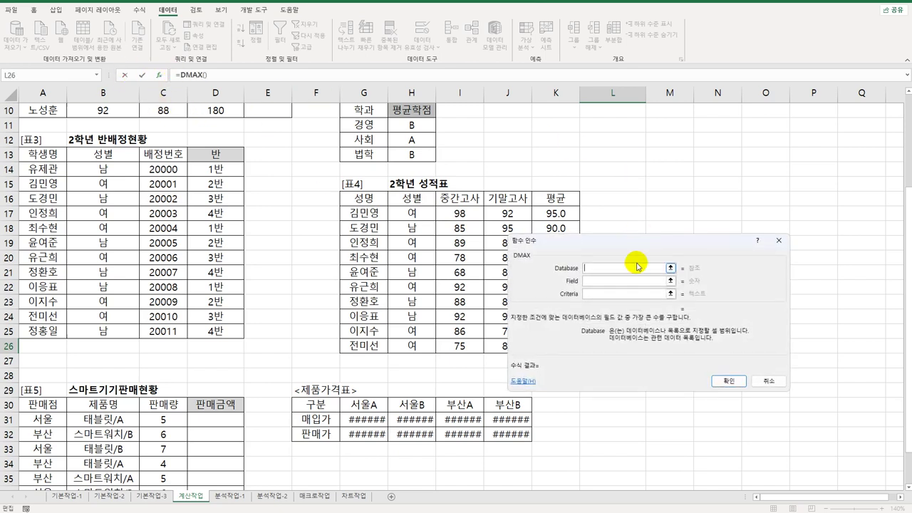
left_click_drag(364, 198, 546, 346)
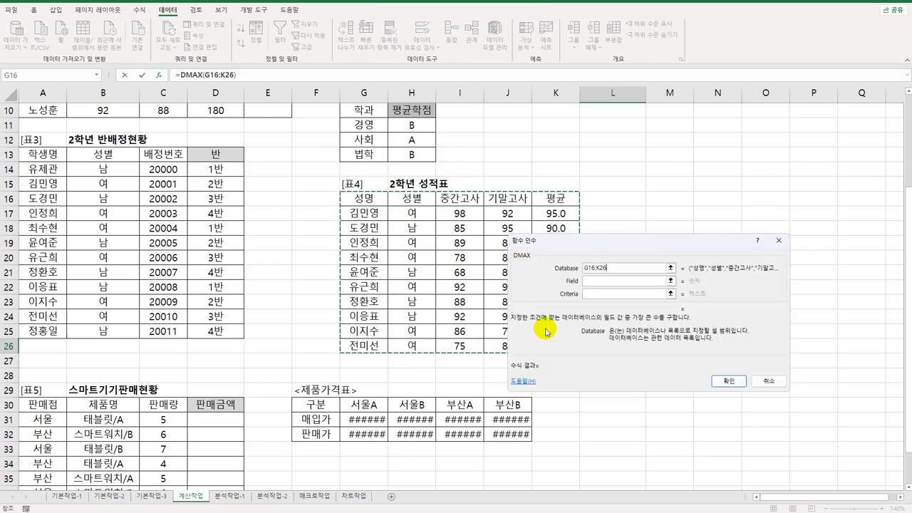
Complete the DMAX formula with the 평균 header K16 as Field and H16:H17 as Criteria.
left_click(592, 282)
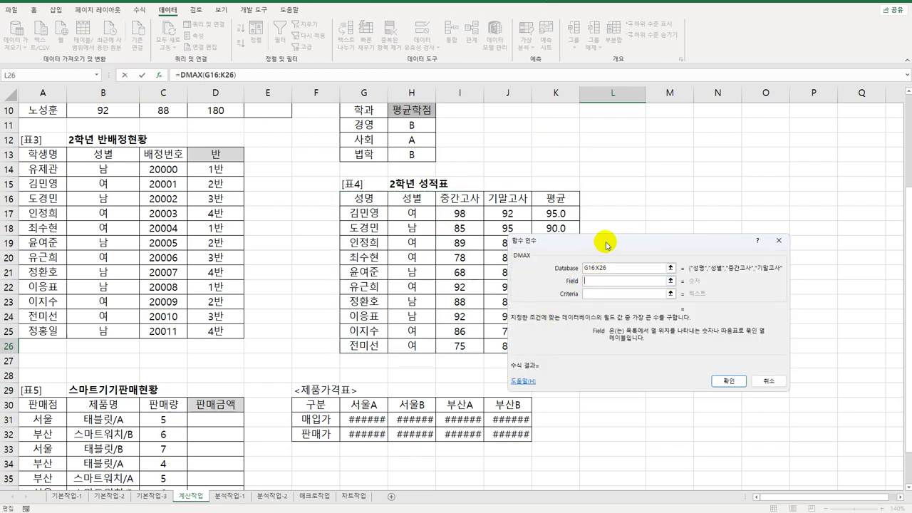
left_click_drag(602, 246, 676, 242)
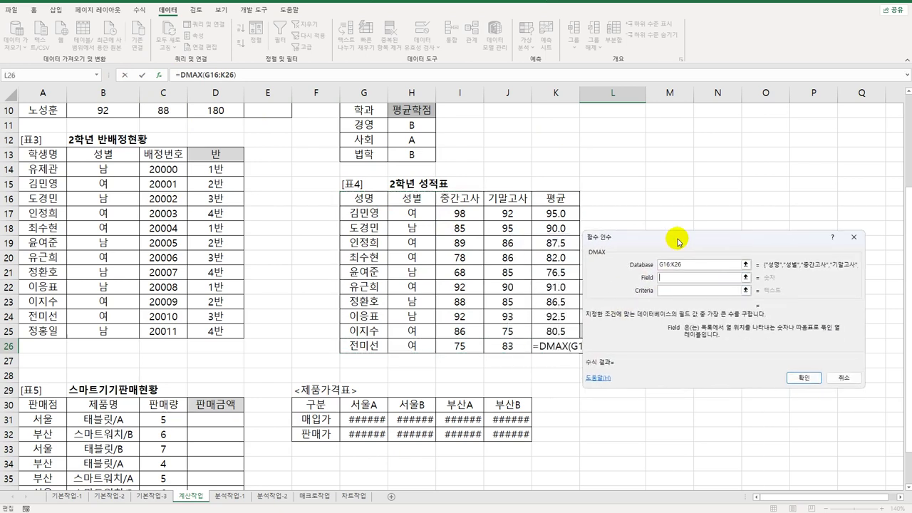
left_click(558, 199)
left_click(669, 290)
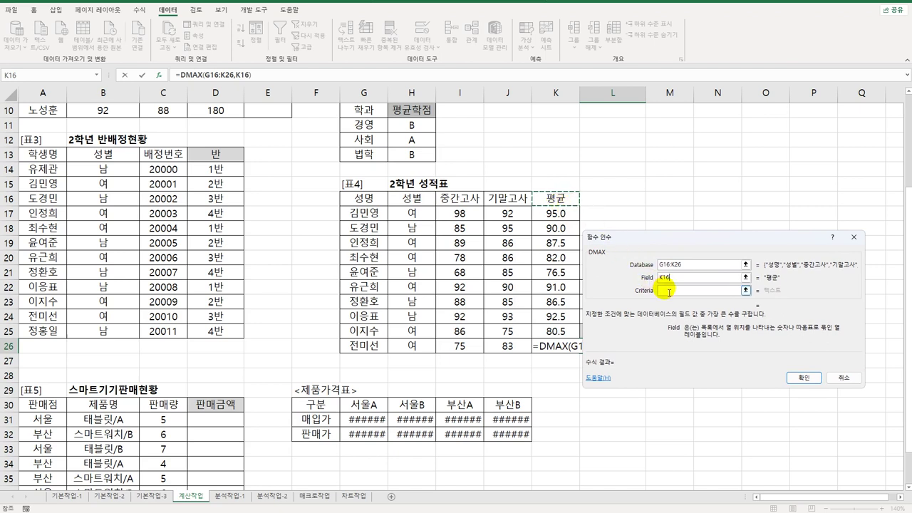
left_click(418, 201)
left_click_drag(419, 217, 419, 217)
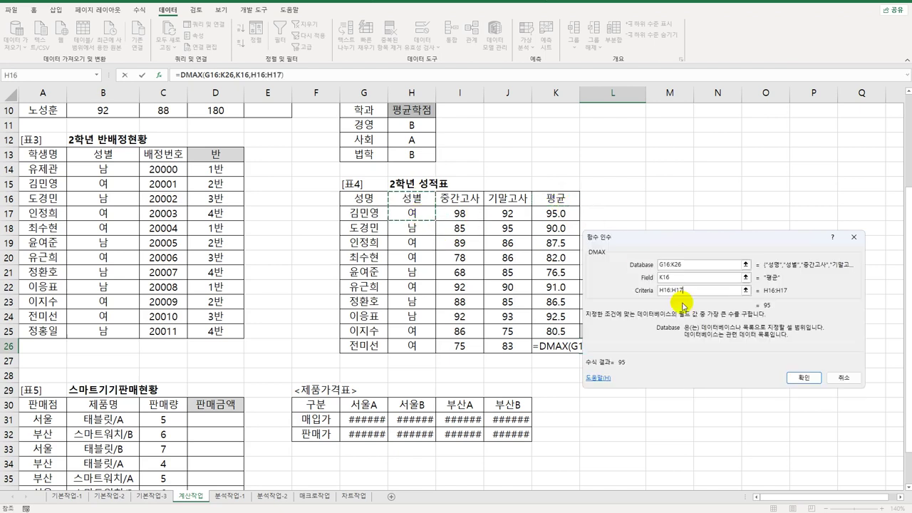
left_click(784, 379)
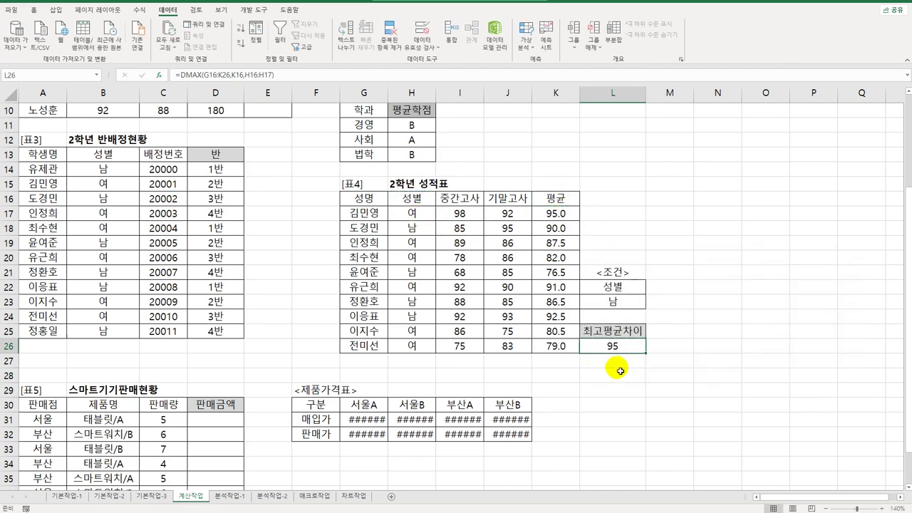
Append a subtracted DMIN function to the formula in L26 and set its Database to G16:K26.
double_click(635, 348)
left_click(694, 352)
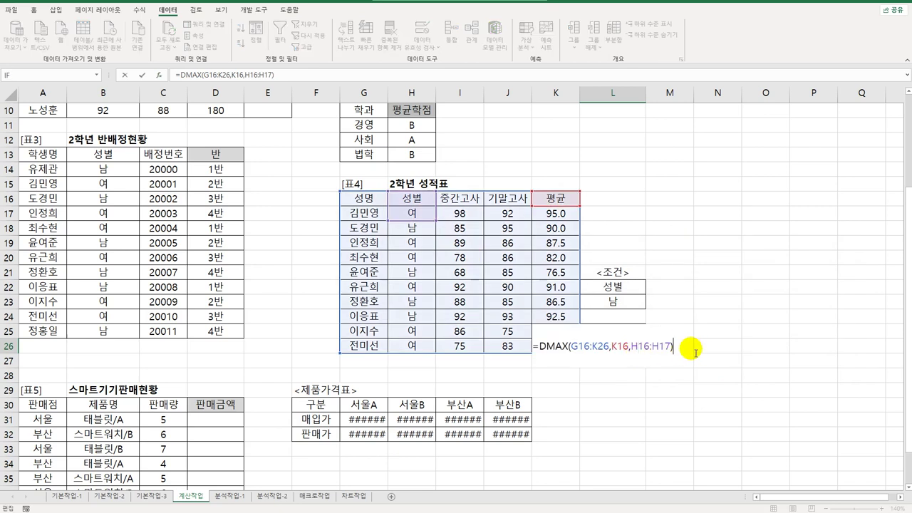
type("-dmin")
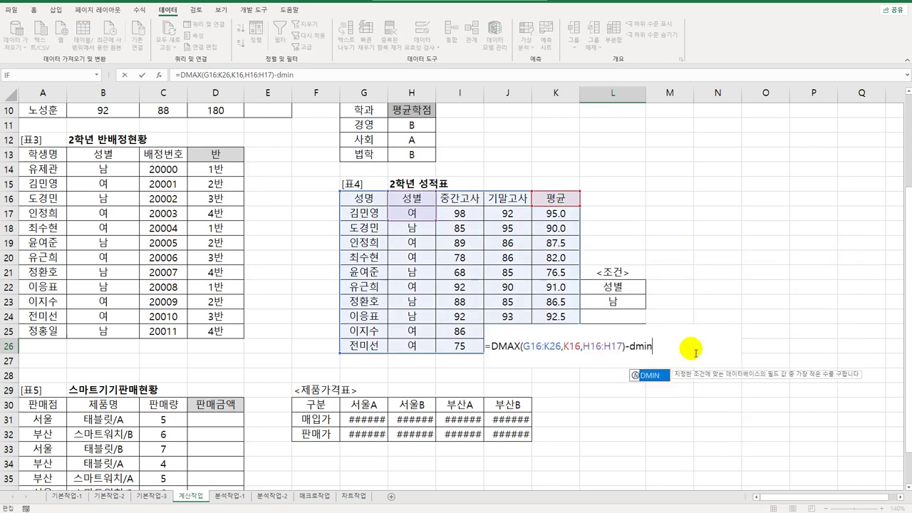
key("Tab")
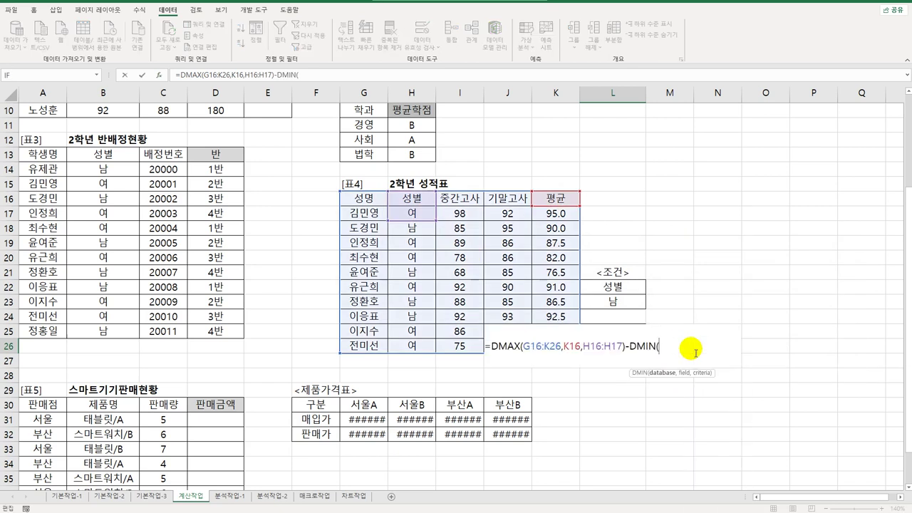
left_click(159, 74)
left_click_drag(367, 211, 553, 347)
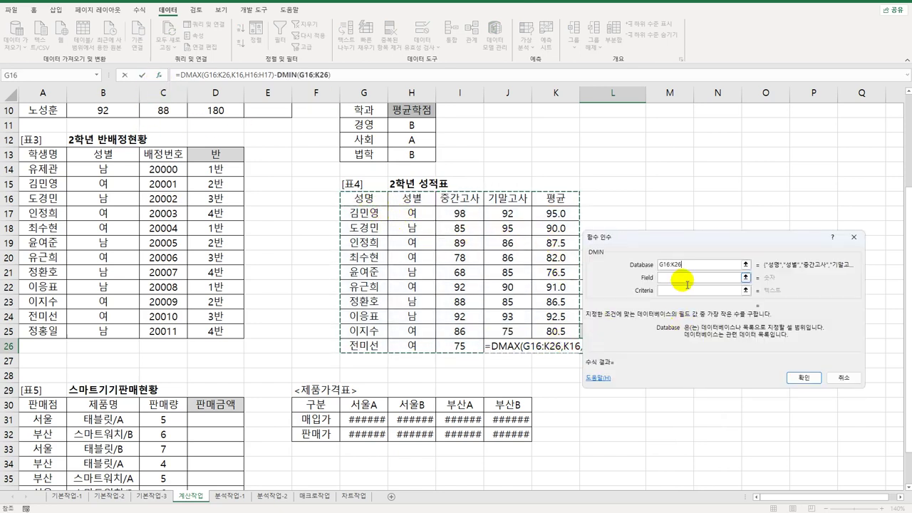
Complete the DMIN arguments with K16 as Field and the criteria range L22:L23 as Criteria.
left_click(684, 278)
left_click(559, 200)
left_click(672, 291)
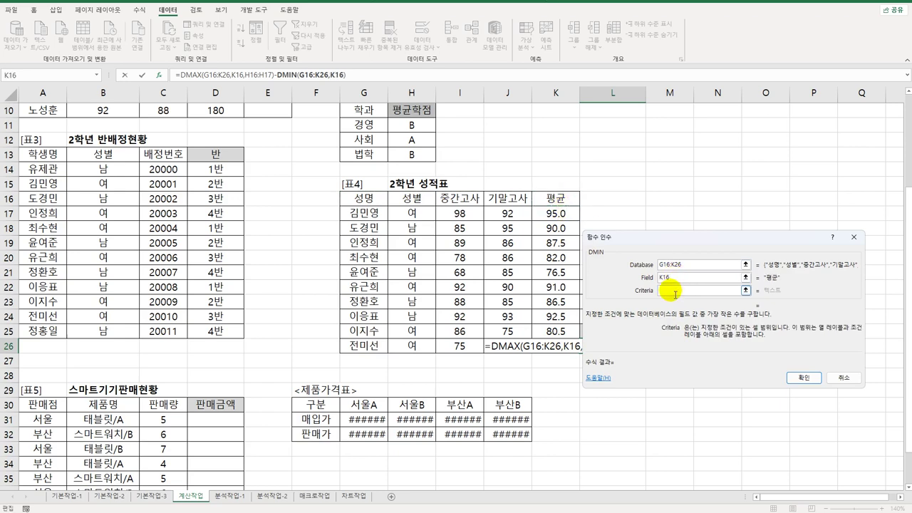
left_click_drag(663, 250, 358, 245)
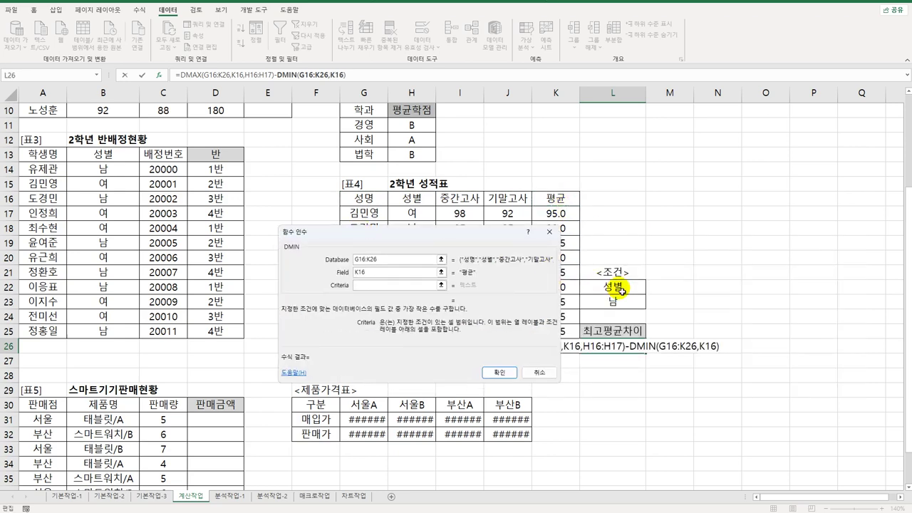
left_click_drag(617, 288, 622, 302)
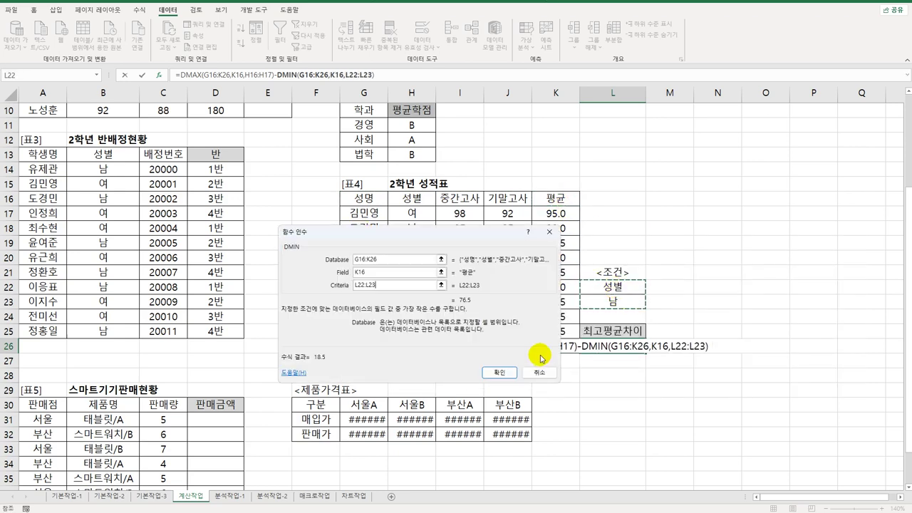
left_click(499, 371)
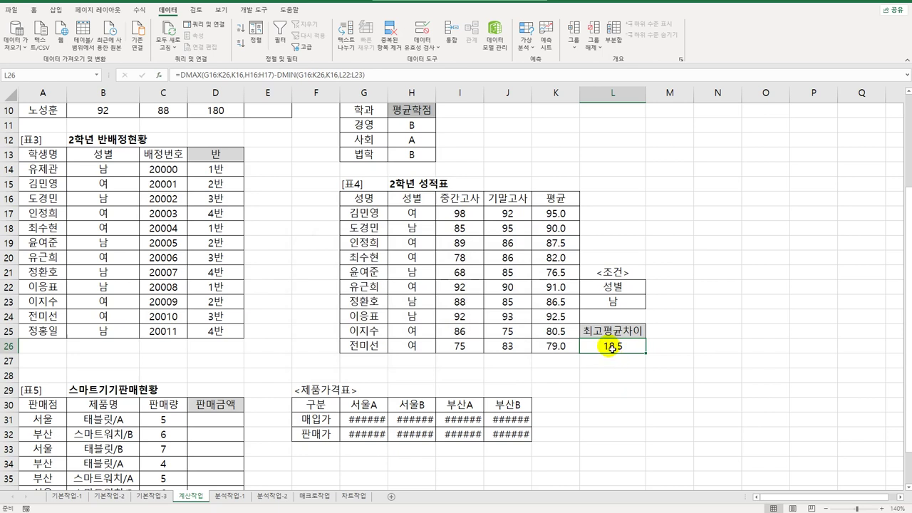
Wrap the whole DMAX minus DMIN formula in L26 in the ABS function.
double_click(617, 348)
left_click(444, 346)
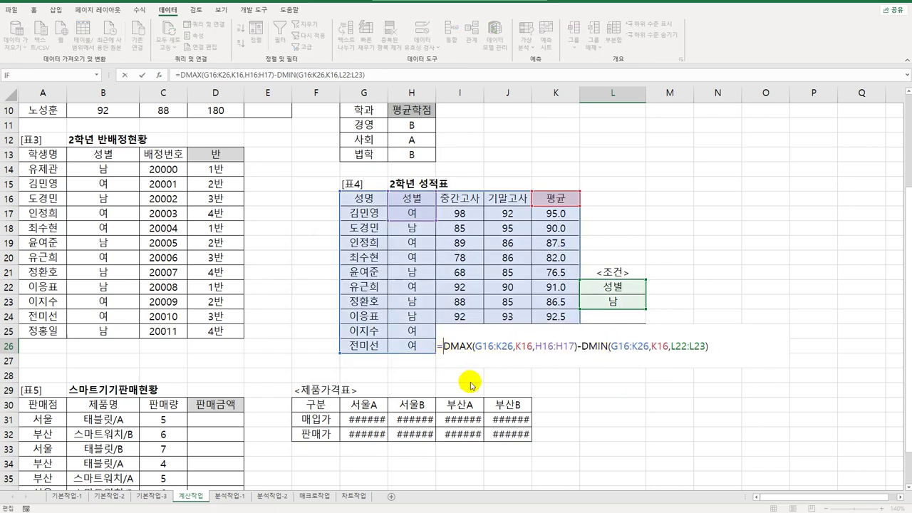
type("abs(")
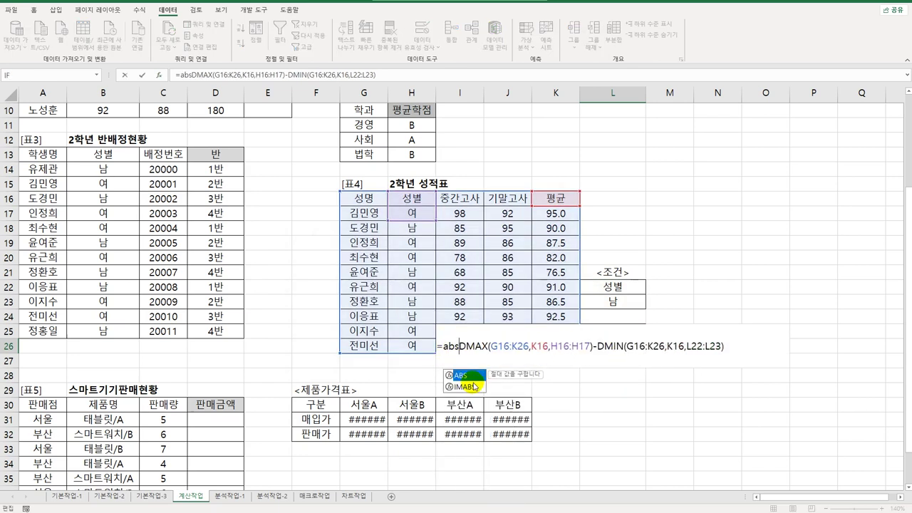
left_click(727, 349)
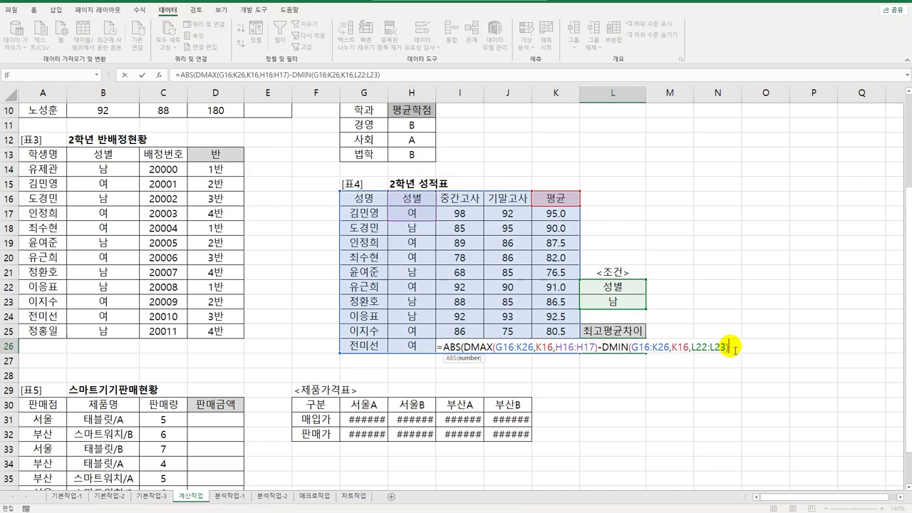
type(")")
key("Return")
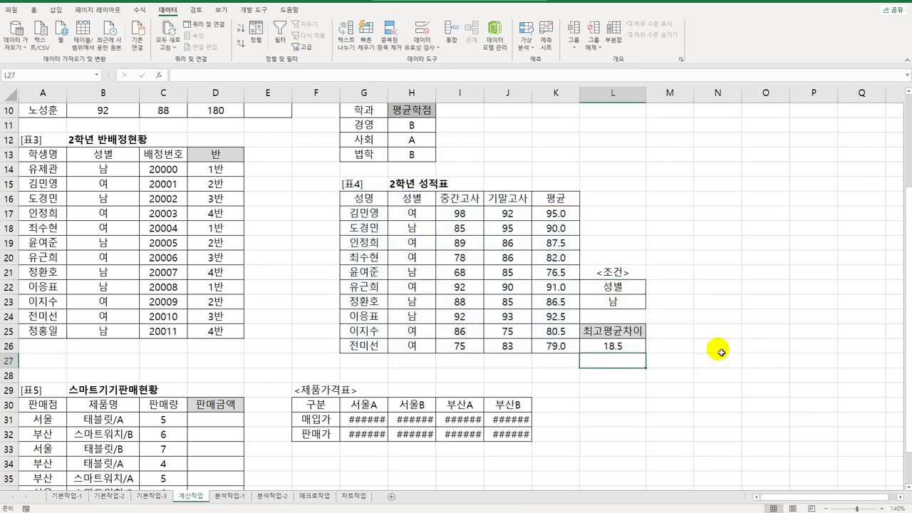
Autofit columns G to J so the <제품가격표> prices fit, and narrow column H.
left_click(375, 422)
left_click_drag(359, 92, 525, 98)
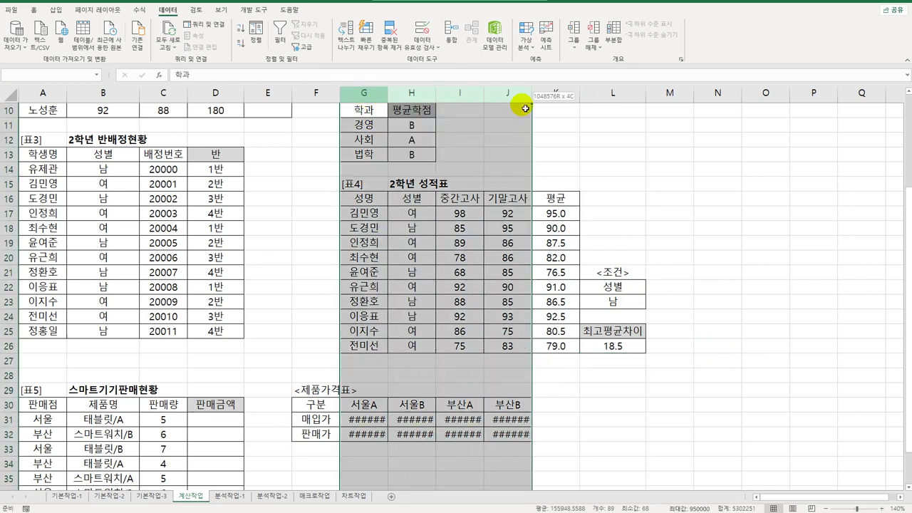
double_click(534, 99)
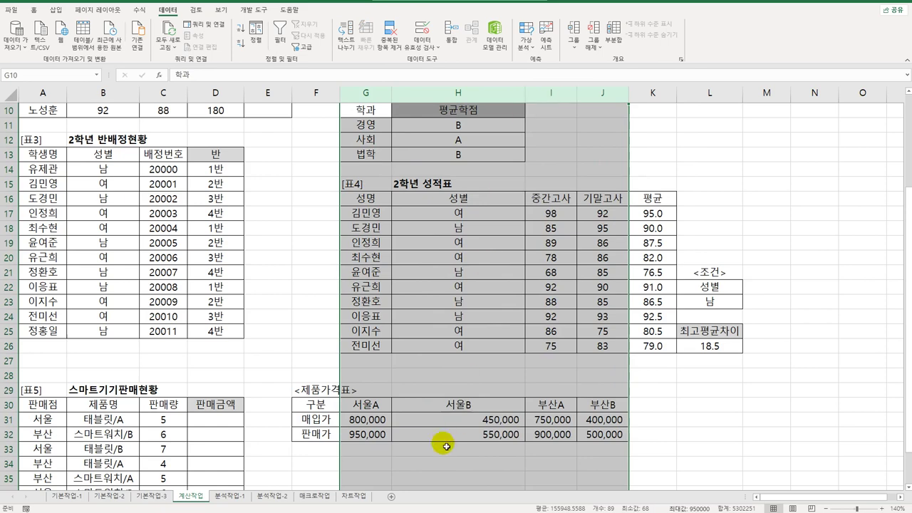
left_click(491, 154)
left_click_drag(512, 91, 462, 94)
Examine the 판매점 and 제품명 columns of [표5] and compare them with the headings and prices in the <제품가격표>.
left_click(222, 422)
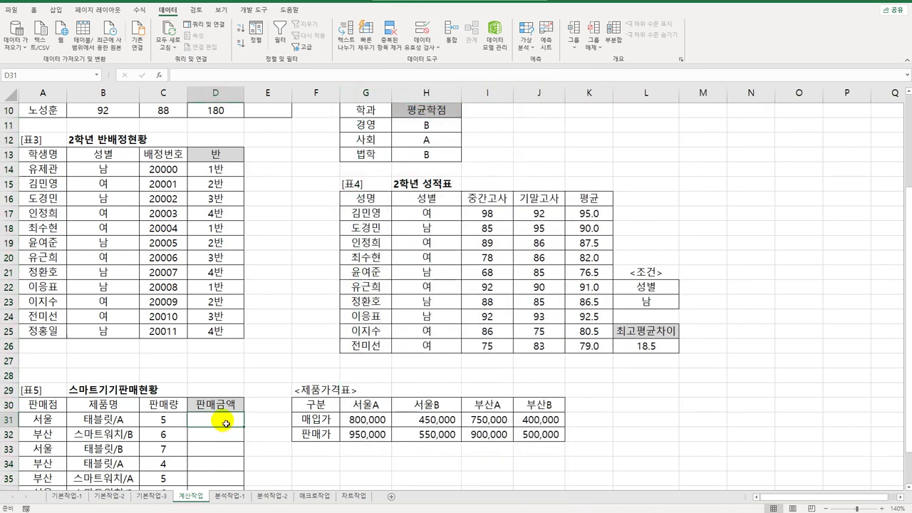
scroll(225, 421, "down", 3)
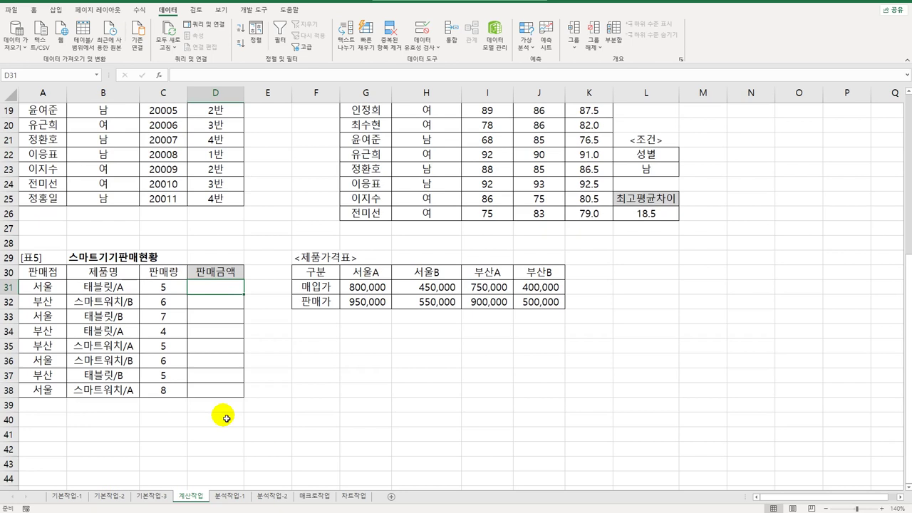
left_click(53, 275)
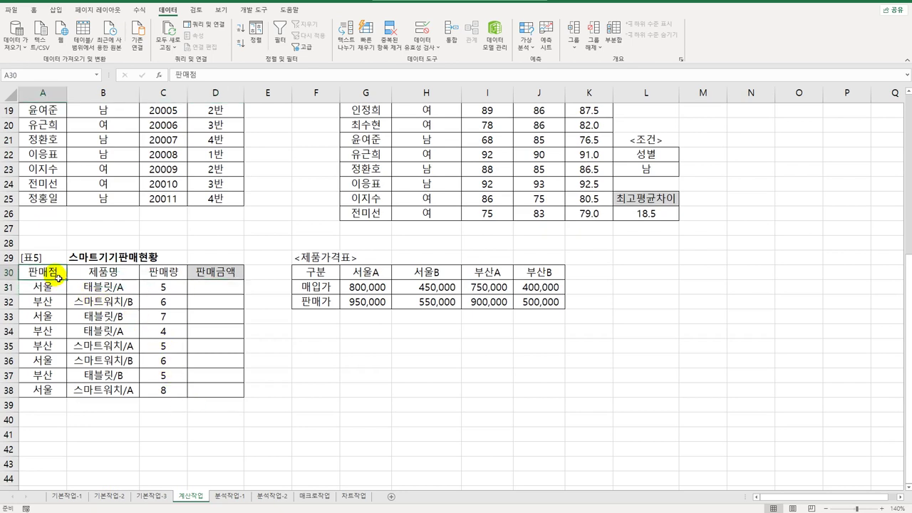
left_click_drag(52, 291, 53, 391)
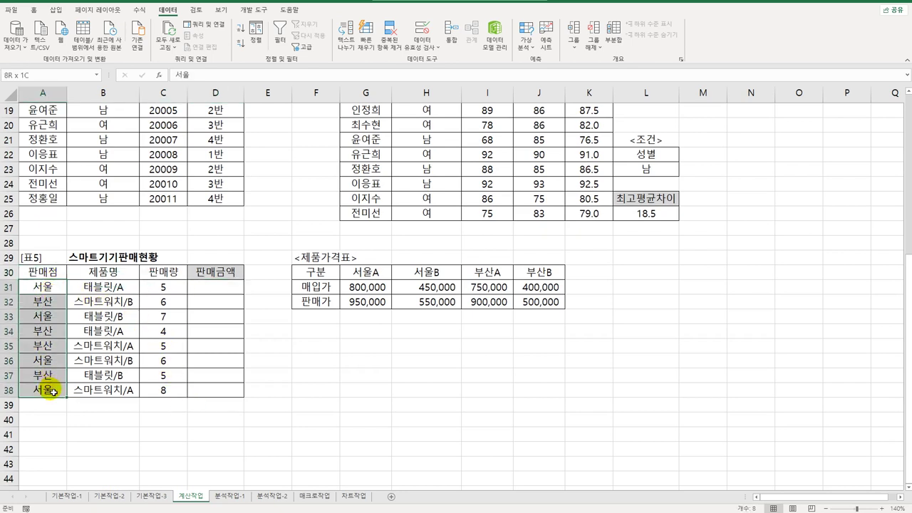
left_click(120, 287)
left_click_drag(118, 286, 107, 394)
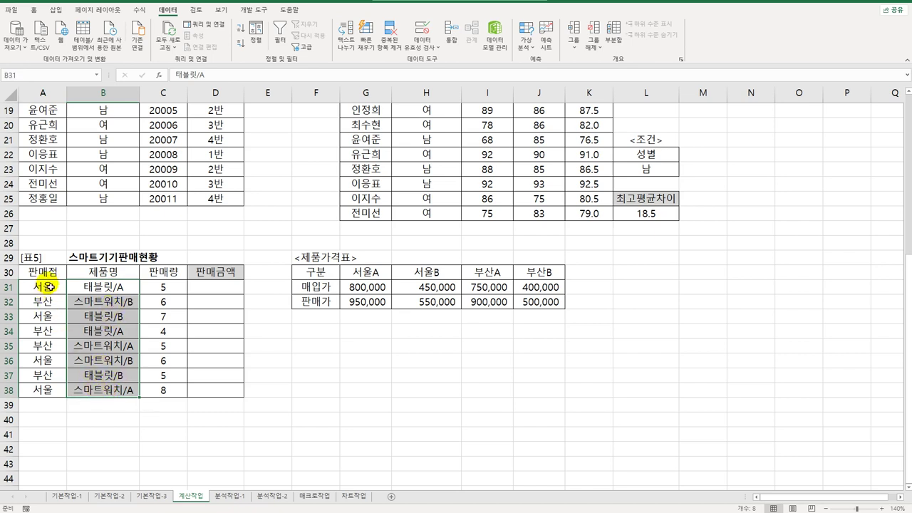
left_click_drag(43, 287, 54, 403)
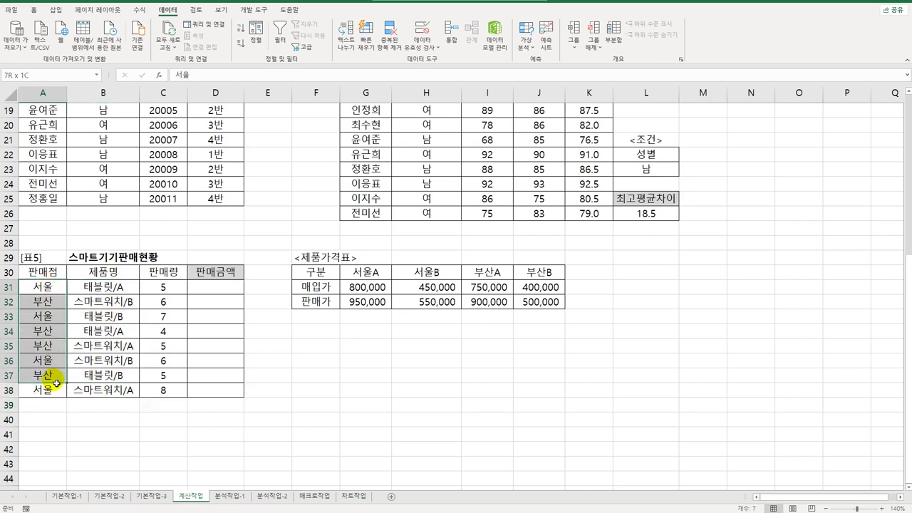
left_click_drag(117, 287, 121, 392)
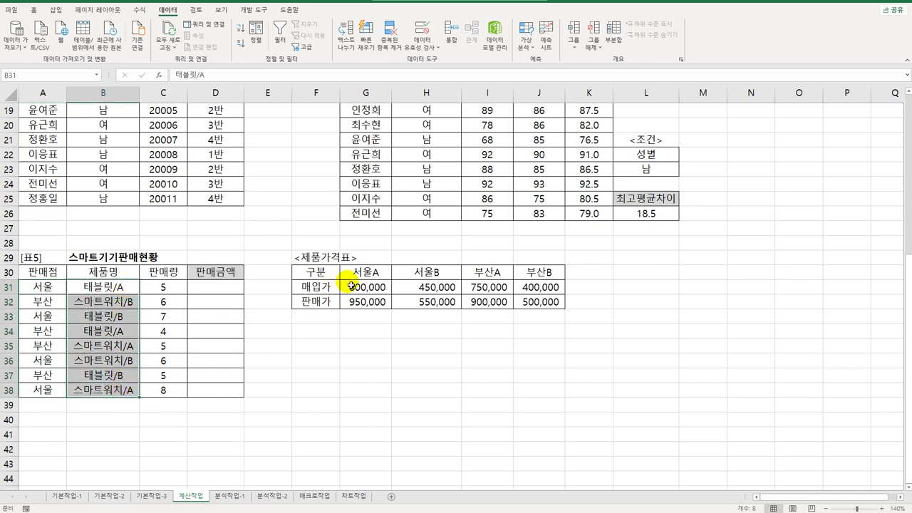
left_click_drag(357, 274, 533, 276)
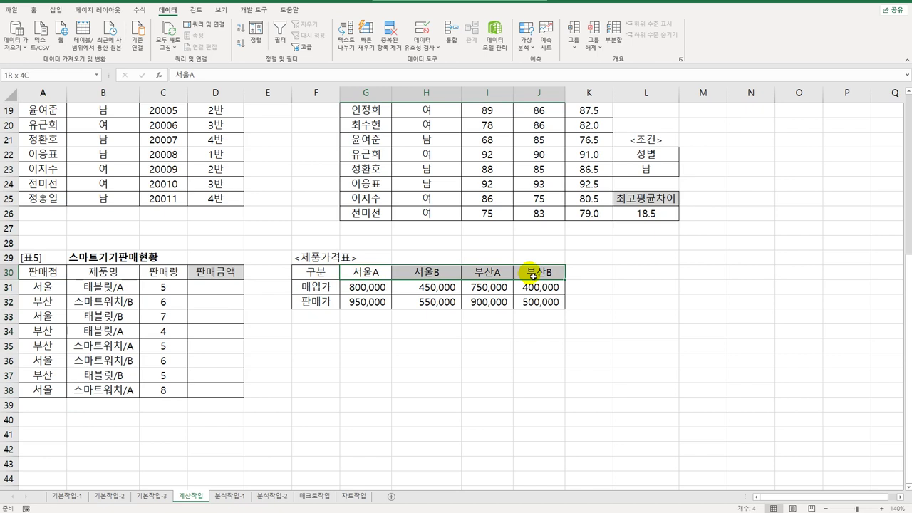
left_click_drag(532, 276, 535, 303)
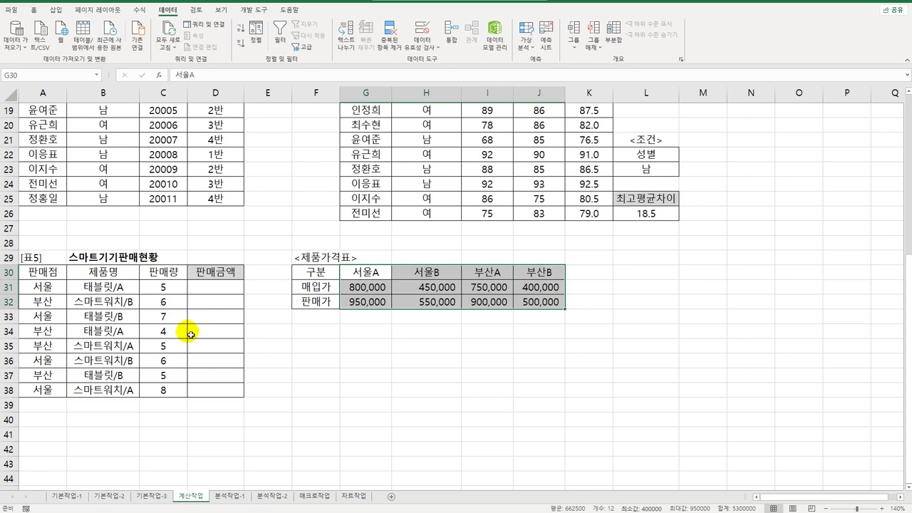
Enter =RIGHT(B31,1) in D31 to extract the product grade and fill the formula down to D38.
left_click(205, 290)
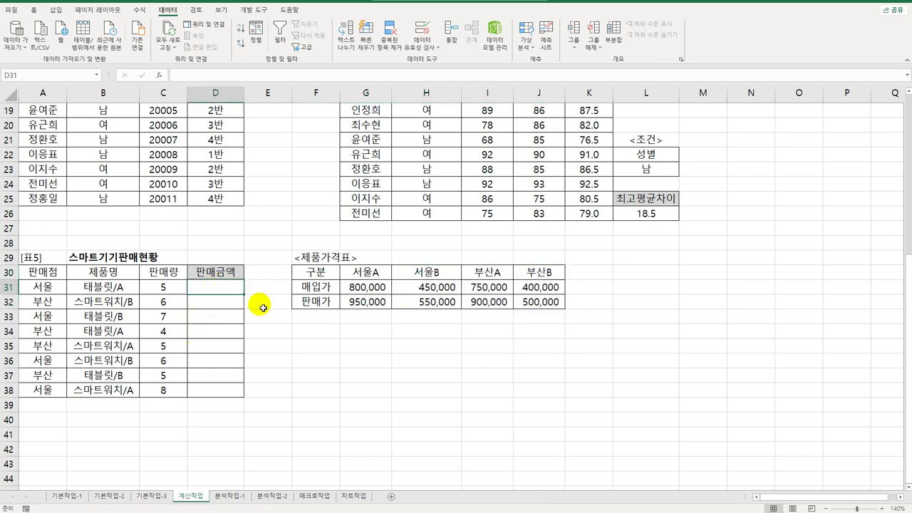
type("=l")
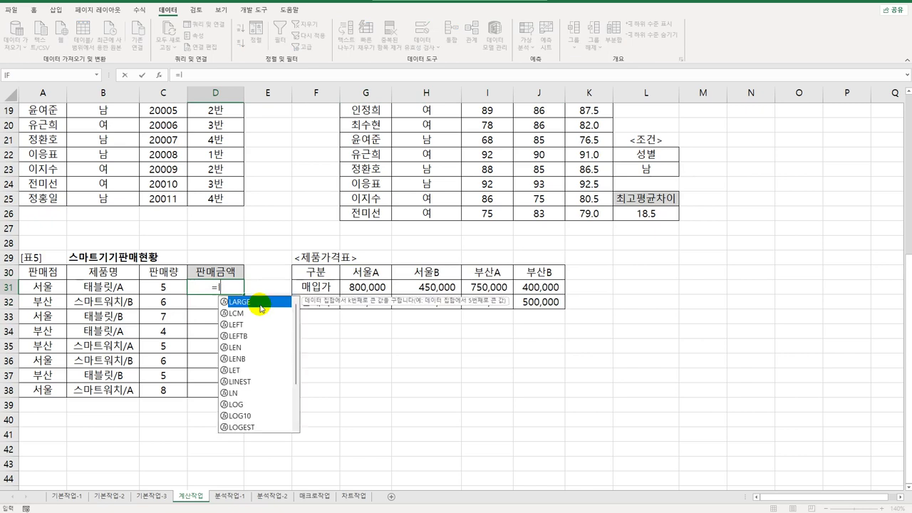
key("BackSpace")
key("BackSpace")
type("ri")
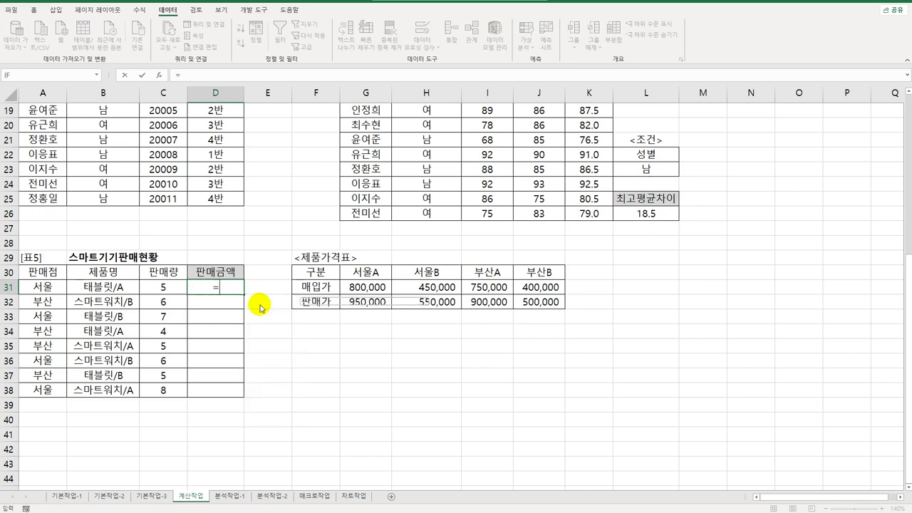
key("Tab")
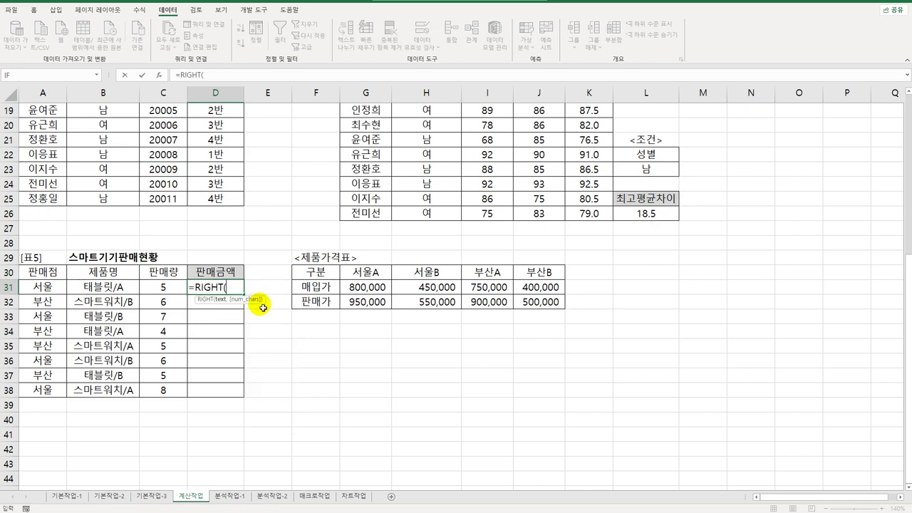
left_click(128, 287)
type(",1)")
key("Return")
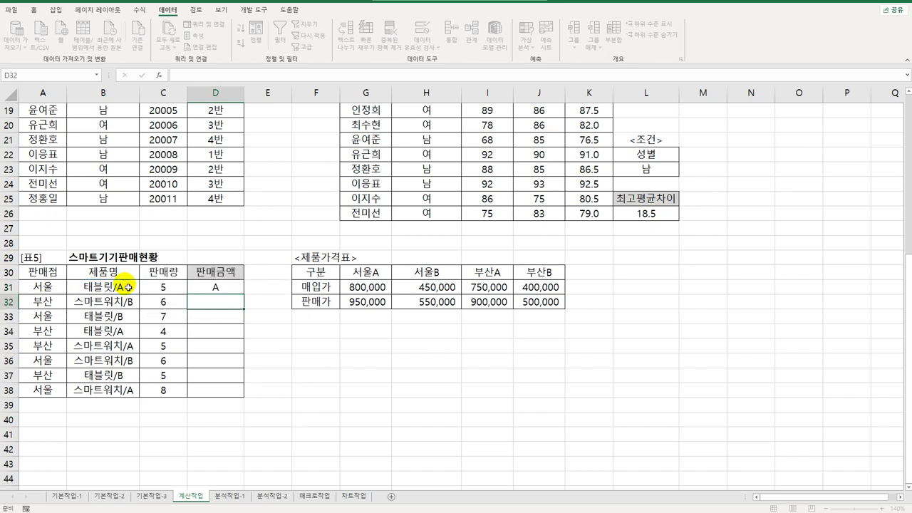
left_click(240, 290)
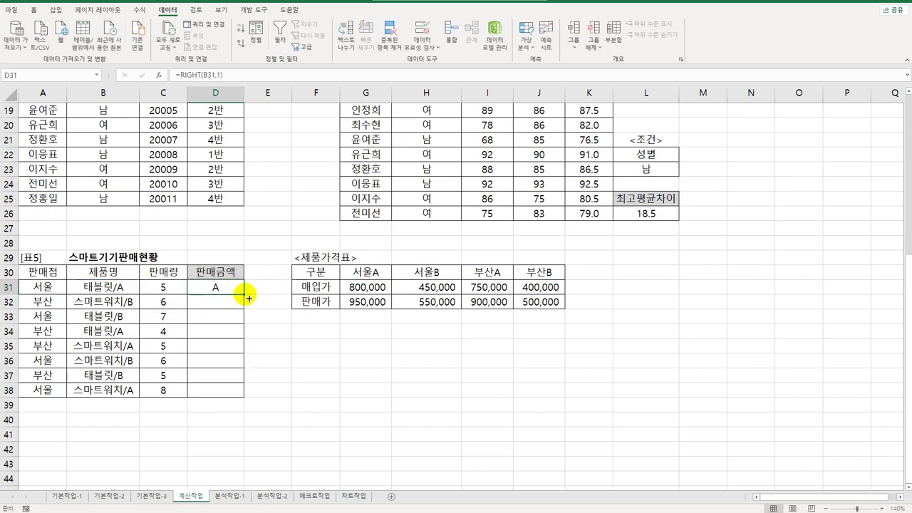
left_click_drag(243, 293, 237, 404)
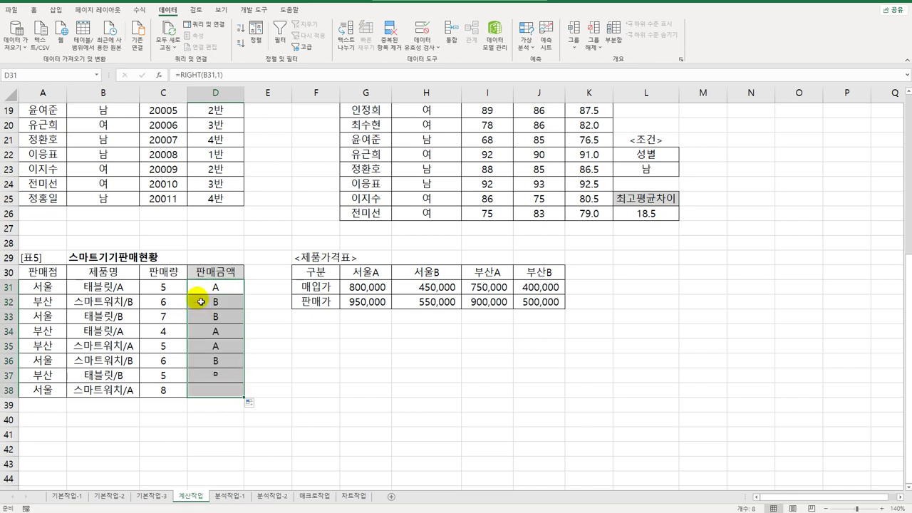
Join A31 in front of the RIGHT function in D31 with & and fill the formula down to D38.
double_click(199, 287)
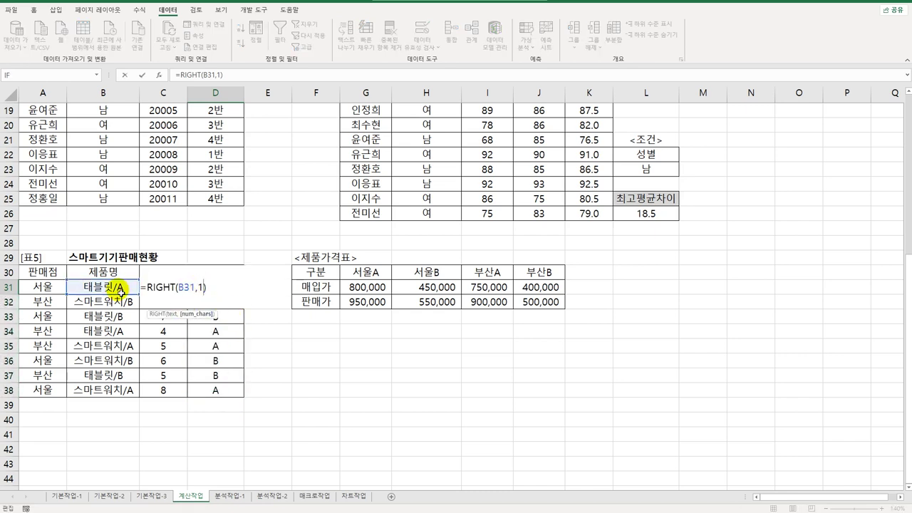
left_click(144, 287)
left_click(56, 290)
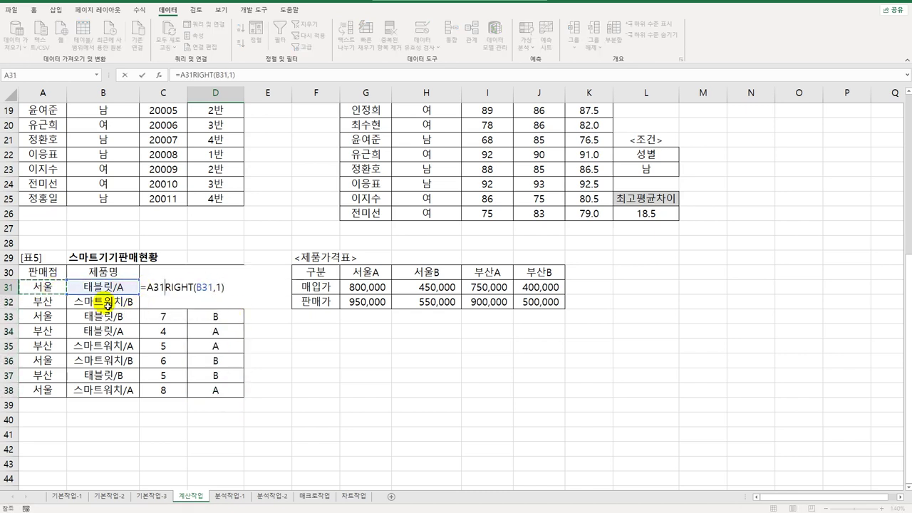
type("&")
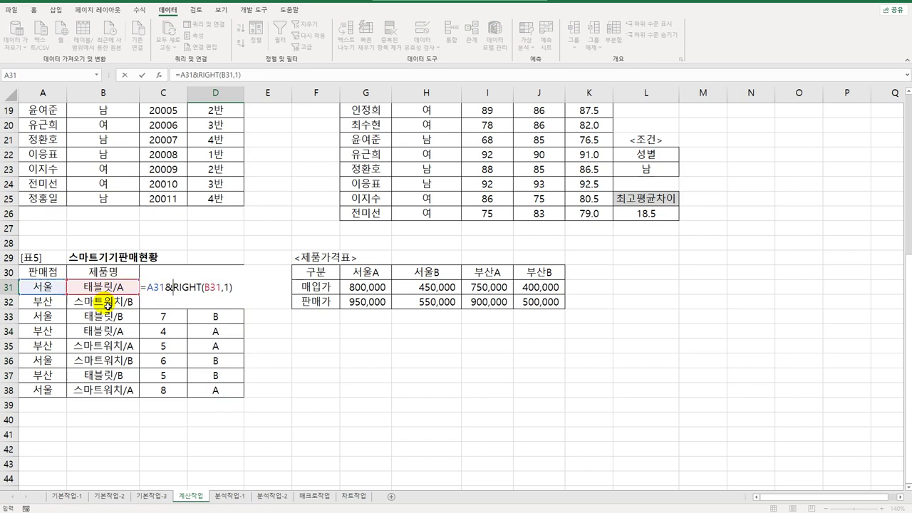
key("Return")
left_click(226, 289)
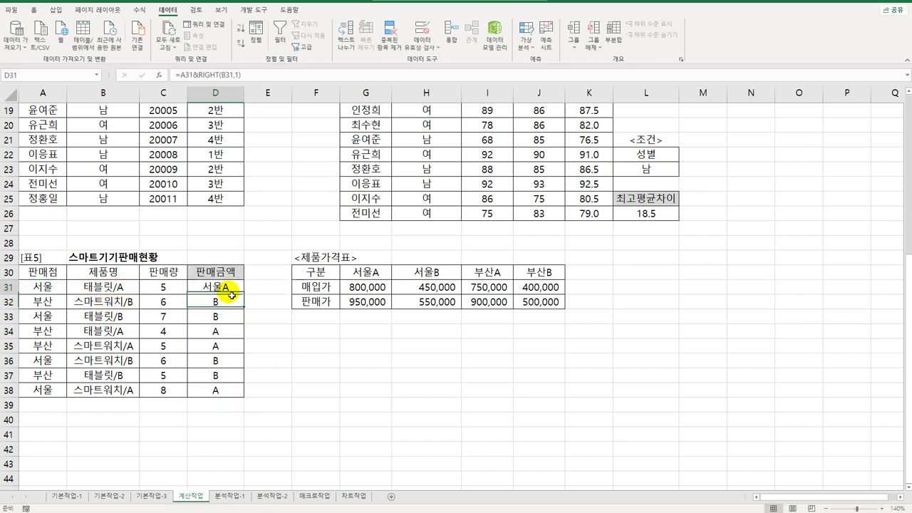
left_click_drag(245, 299, 242, 394)
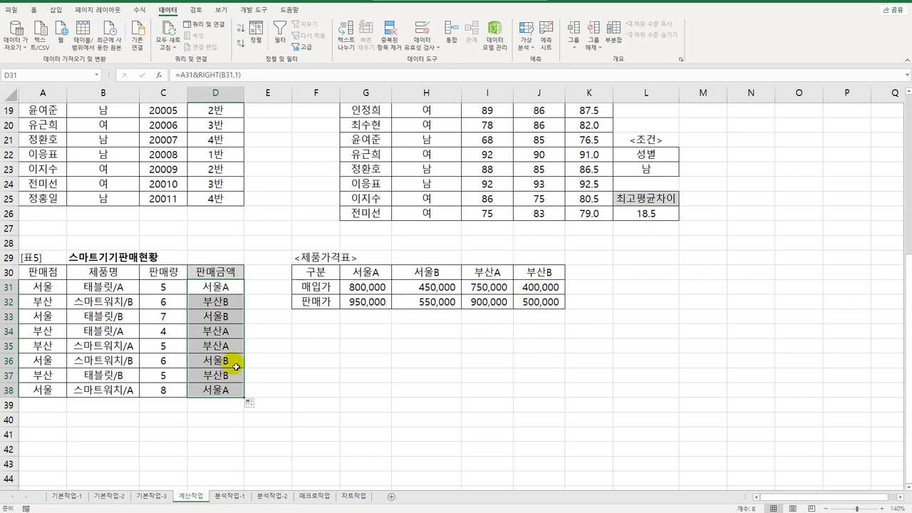
Wrap the D31 formula in HLOOKUP as its lookup value, with the absolute range $G$30:$J$32 as the table array.
double_click(215, 291)
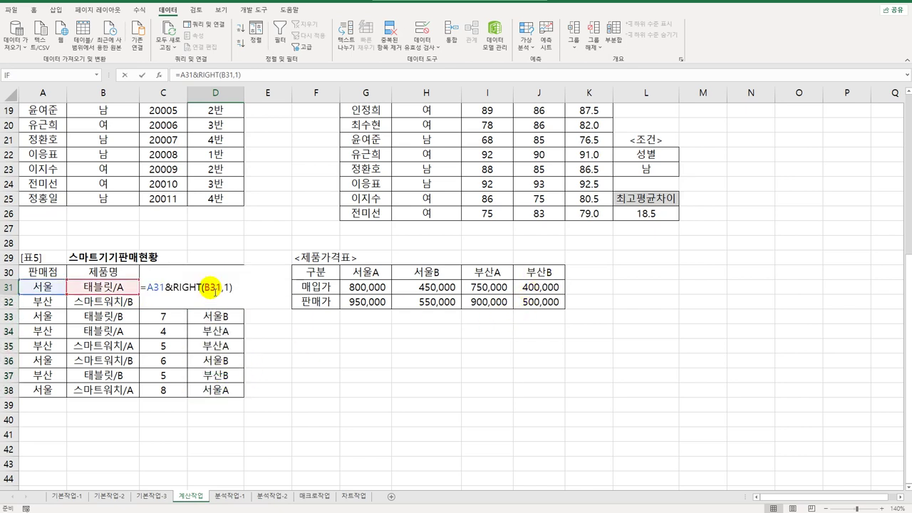
left_click(144, 289)
type("hl")
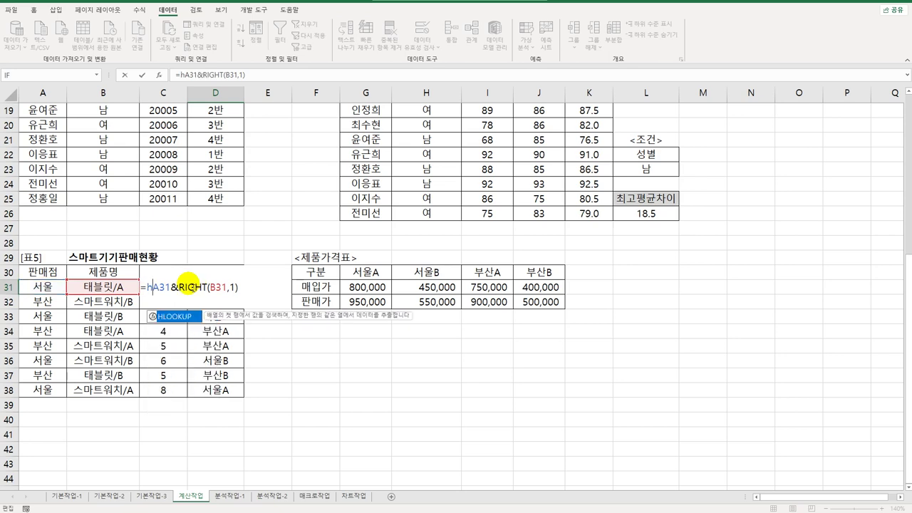
key("Tab")
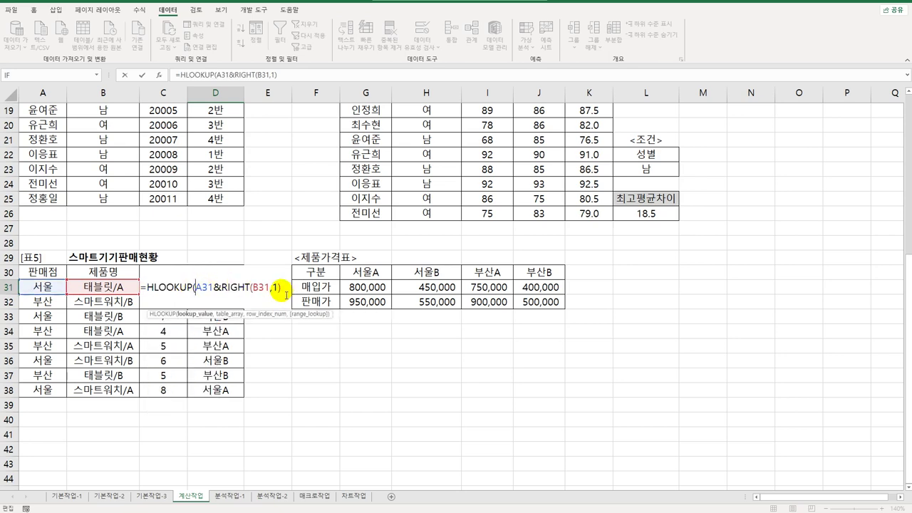
type(",")
left_click_drag(360, 271, 535, 310)
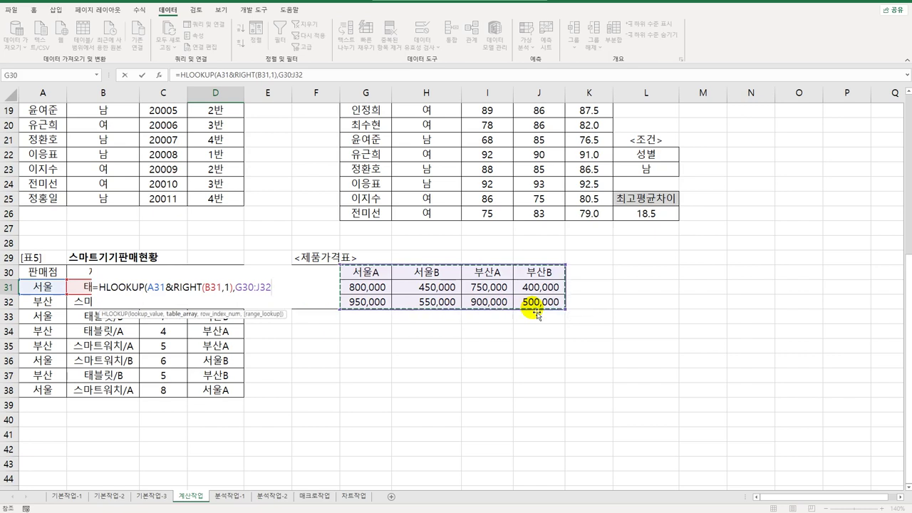
key("F4")
Complete the HLOOKUP in D31 with row index 3 and exact match FALSE, and fill it down to D38.
type(",")
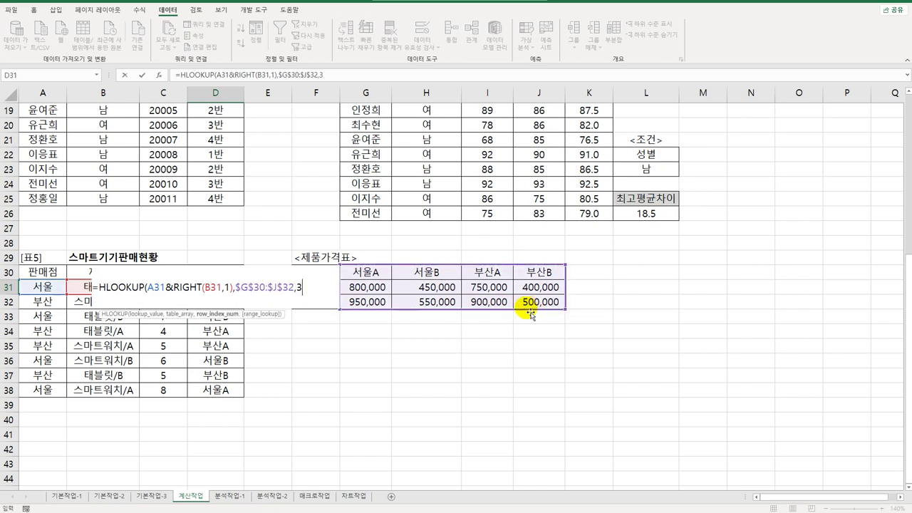
type("3,")
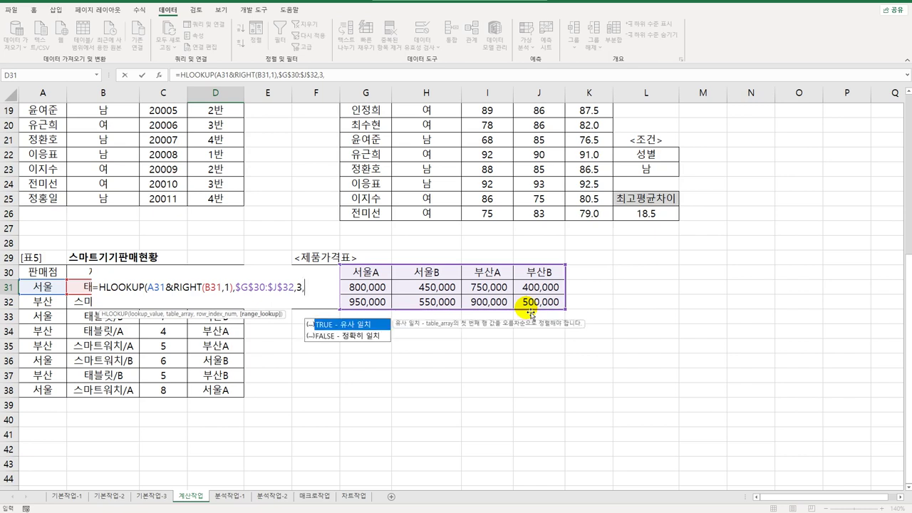
key("Down")
key("Tab")
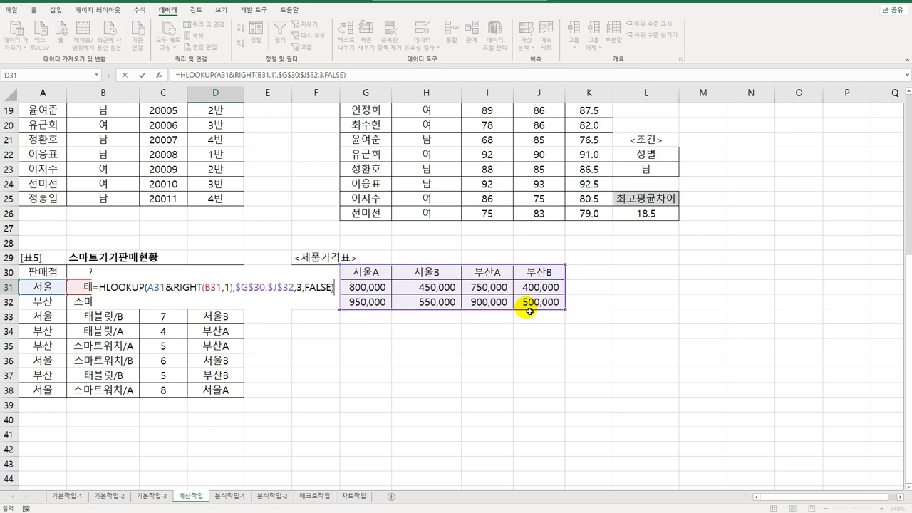
key("Return")
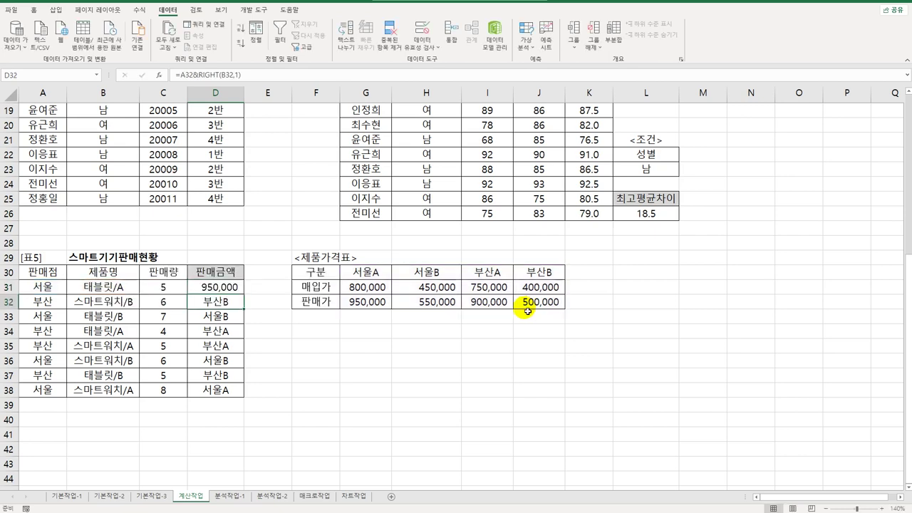
left_click(239, 287)
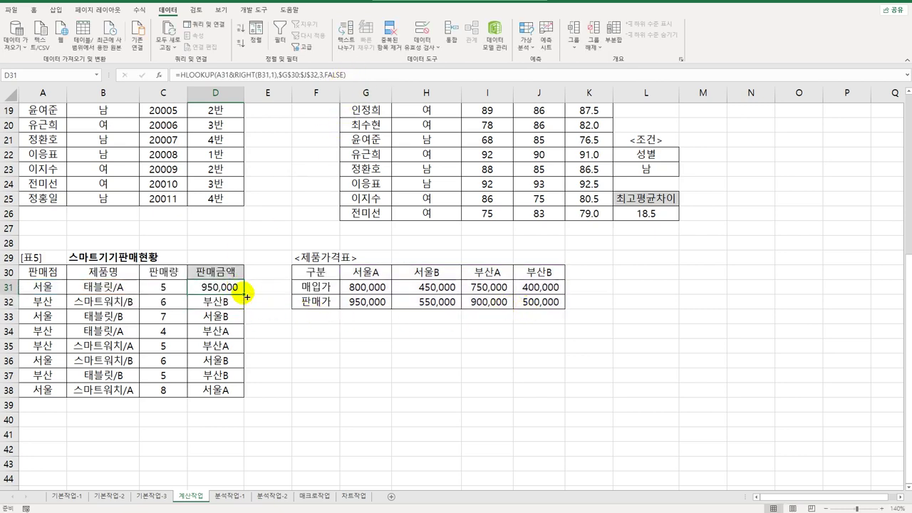
left_click_drag(243, 294, 245, 403)
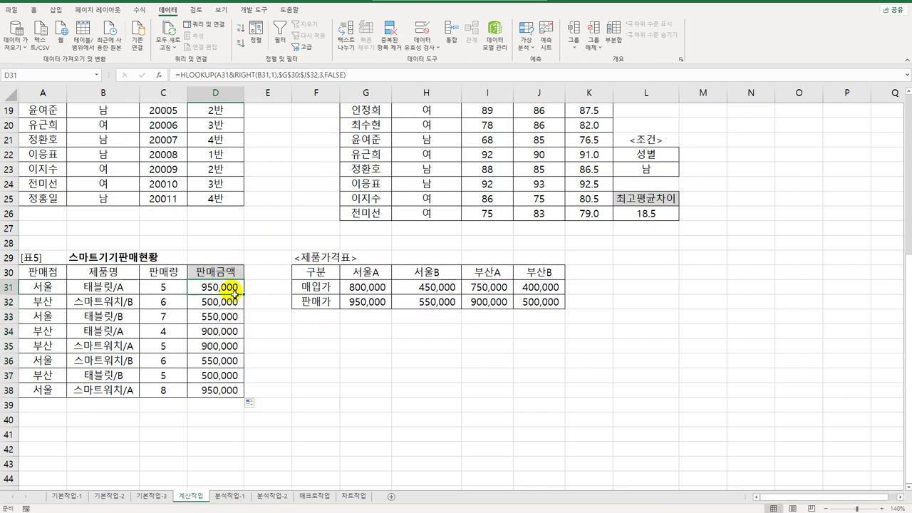
Multiply the HLOOKUP result in D31 by the 판매량 in C31.
double_click(231, 285)
left_click(333, 286)
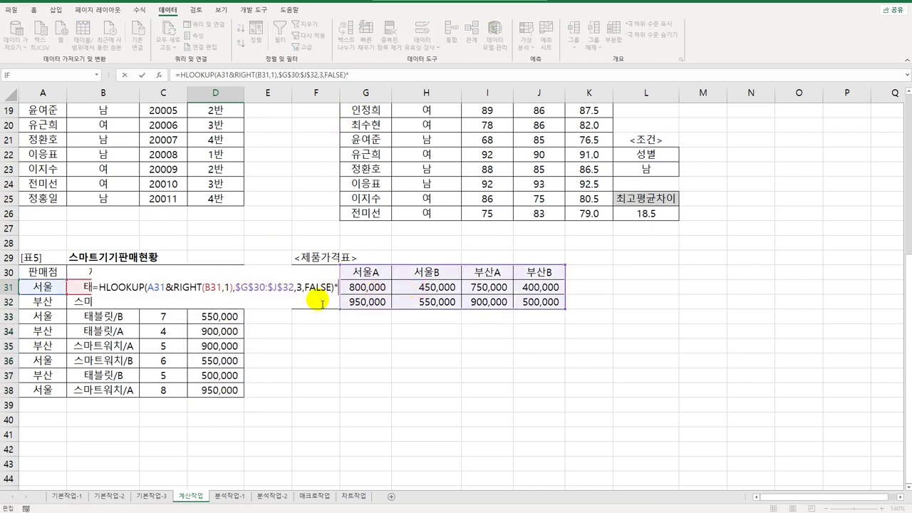
left_click(180, 321)
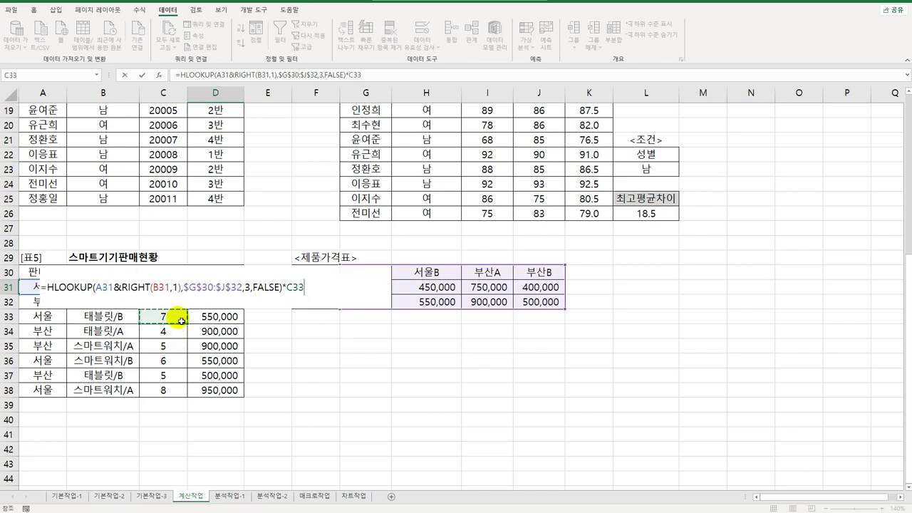
key("BackSpace")
type("1")
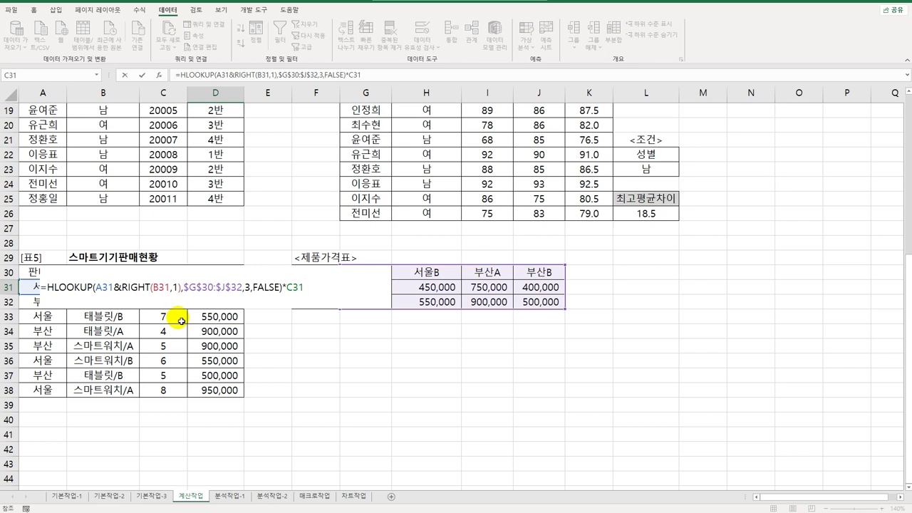
key("Return")
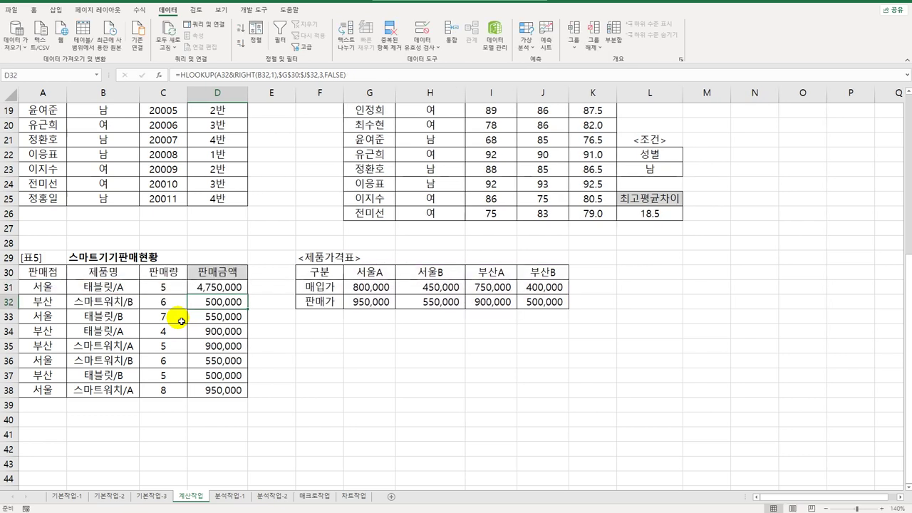
Fill the D31 formula down to D38 to complete the 판매금액 column of [표5].
left_click(237, 288)
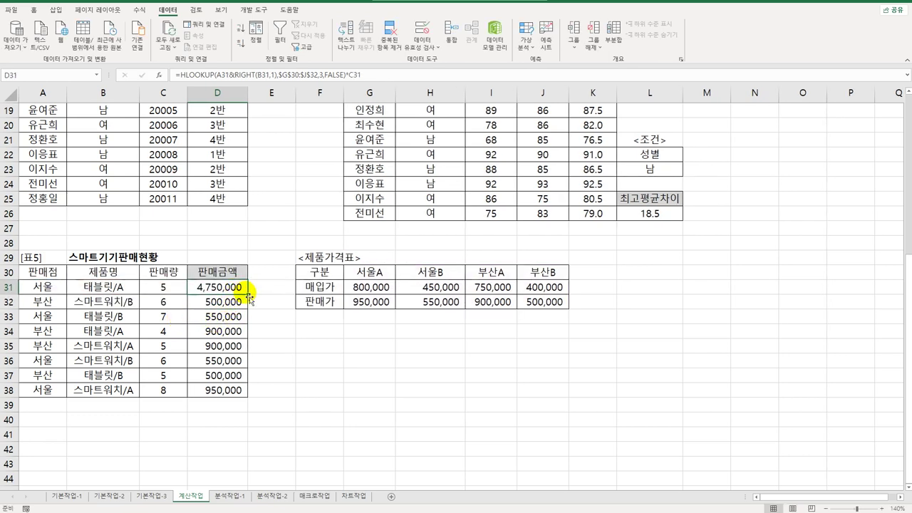
double_click(248, 294)
left_click(239, 292)
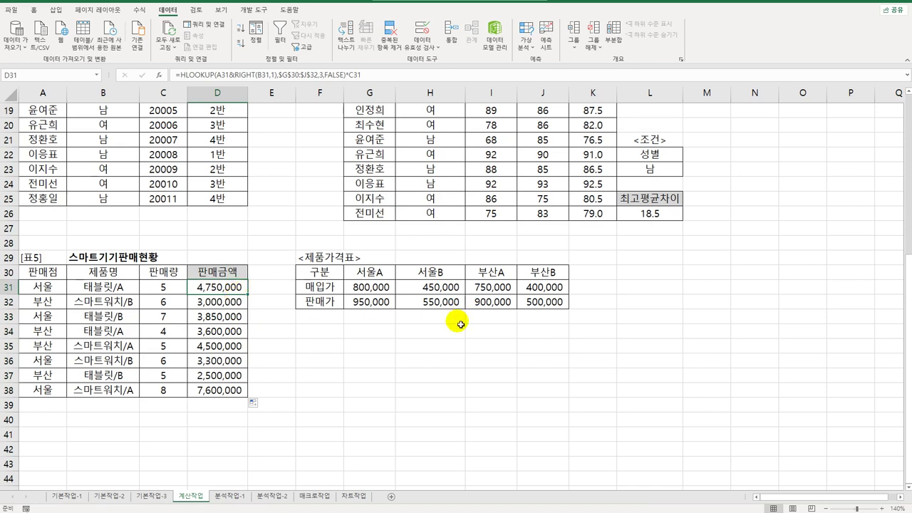
Replace DMIN with DMAX in the 최고평균차이 formula in L26 of [표4].
scroll(670, 401, "up", 6)
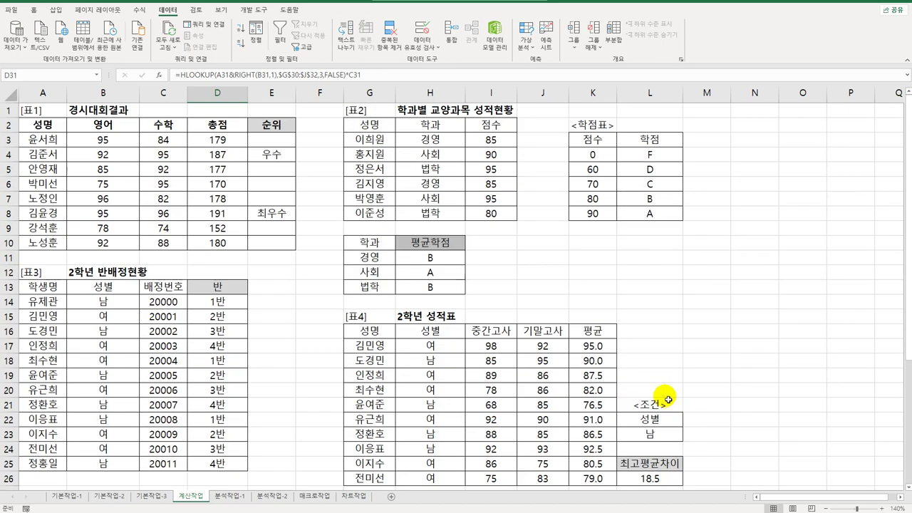
scroll(669, 399, "down", 3)
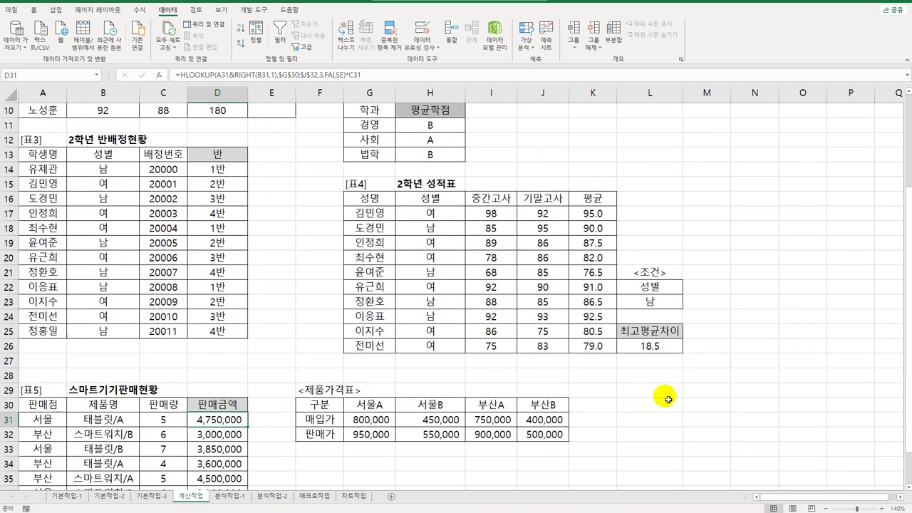
left_click(669, 354)
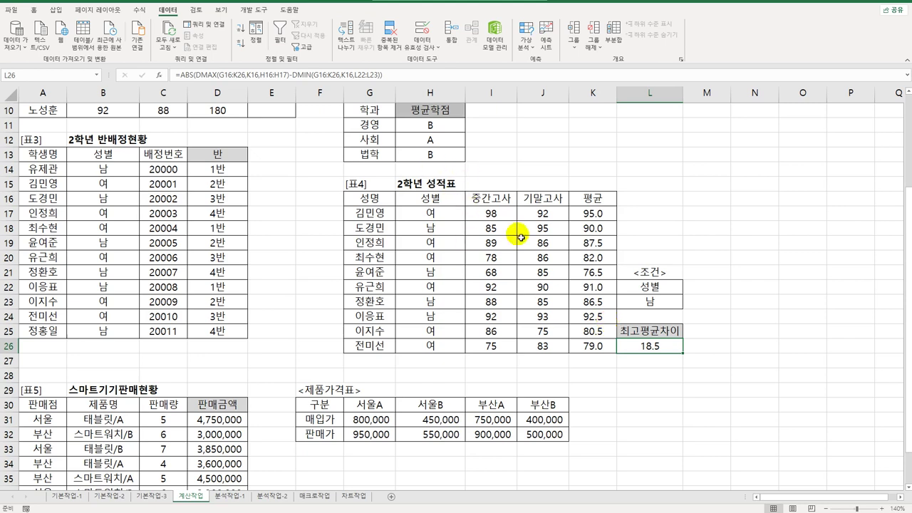
left_click(265, 75)
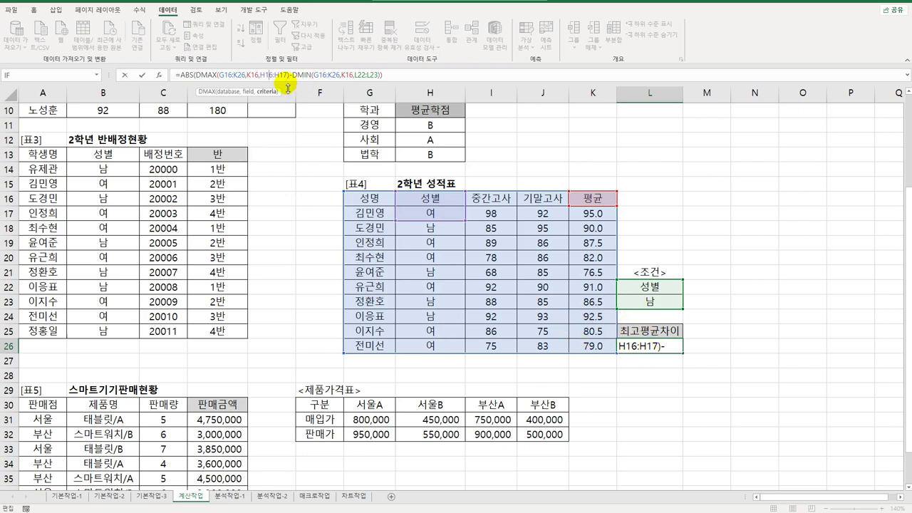
double_click(304, 76)
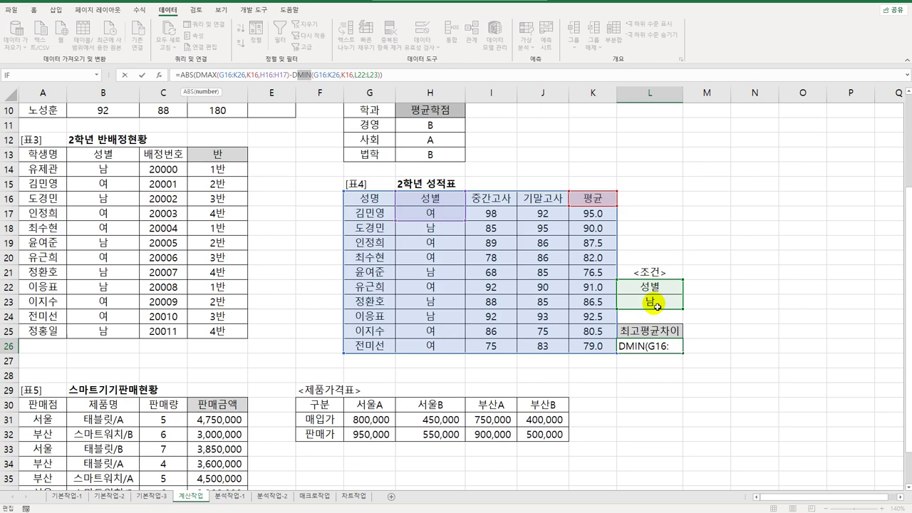
type("Dma")
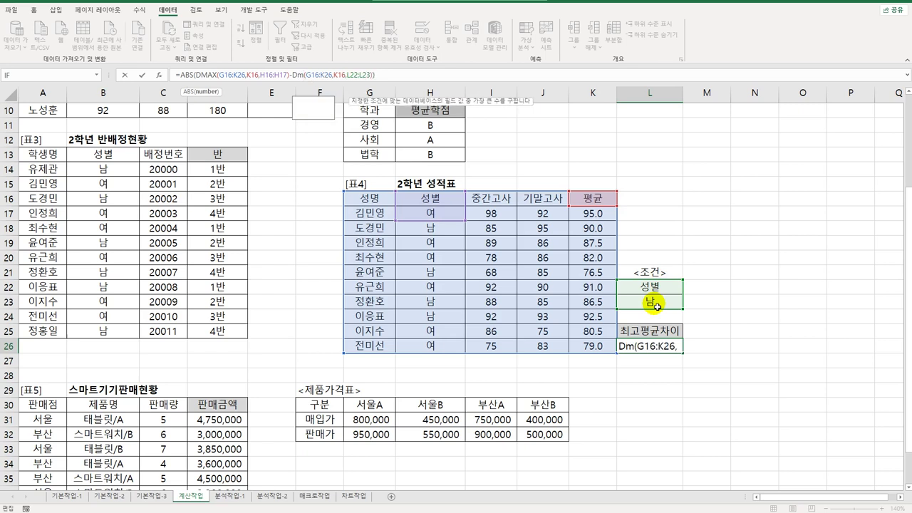
type("x")
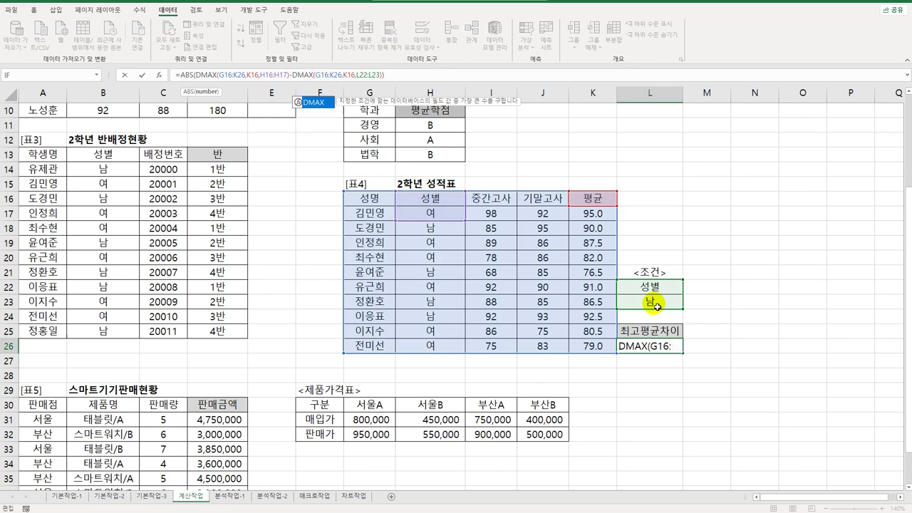
key("Return")
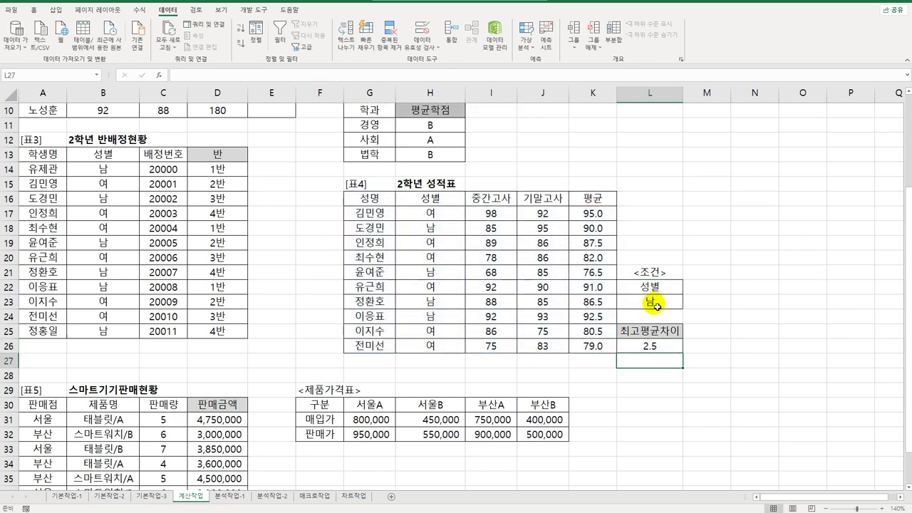
Examine the two DMAX expressions subtracted inside the ABS formula in L26.
left_click(653, 348)
double_click(654, 348)
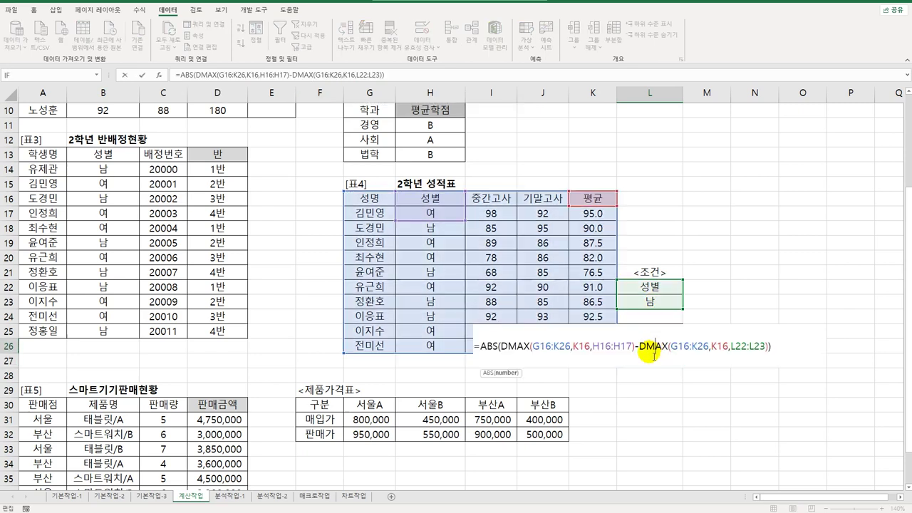
left_click_drag(500, 347, 634, 353)
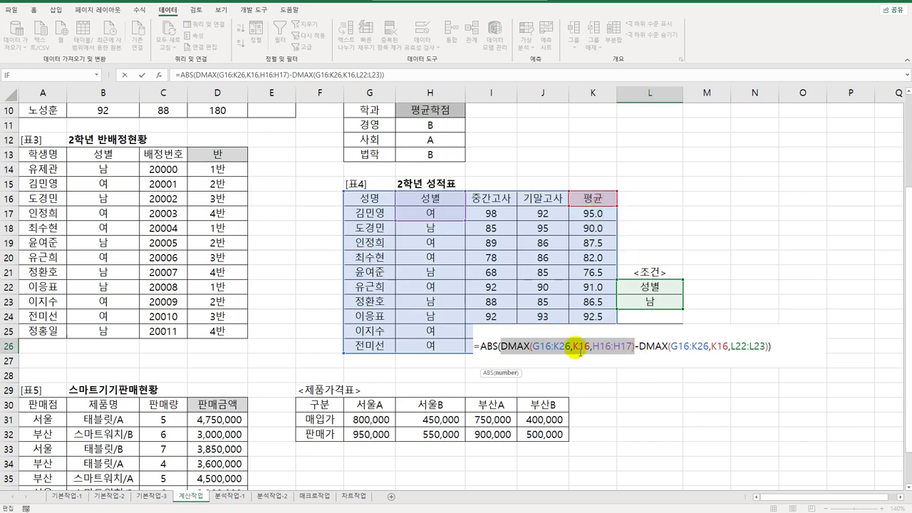
left_click_drag(636, 348, 767, 351)
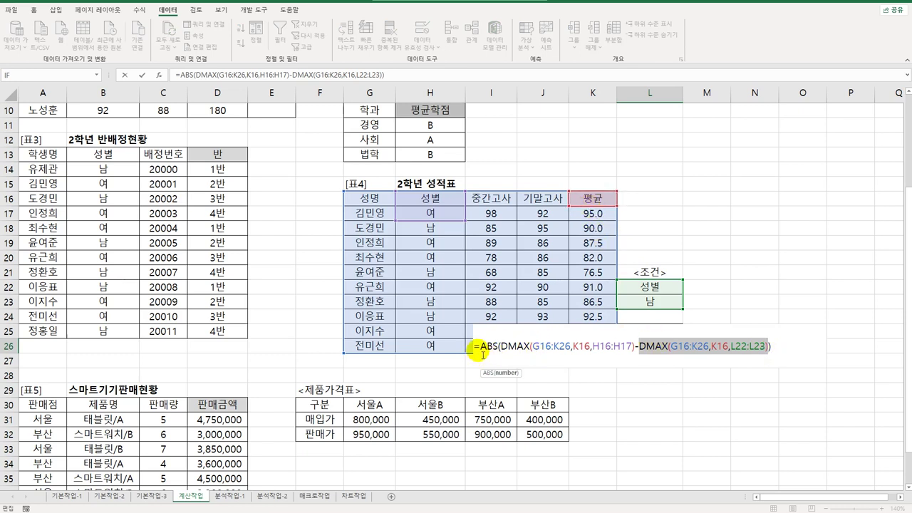
key("Return")
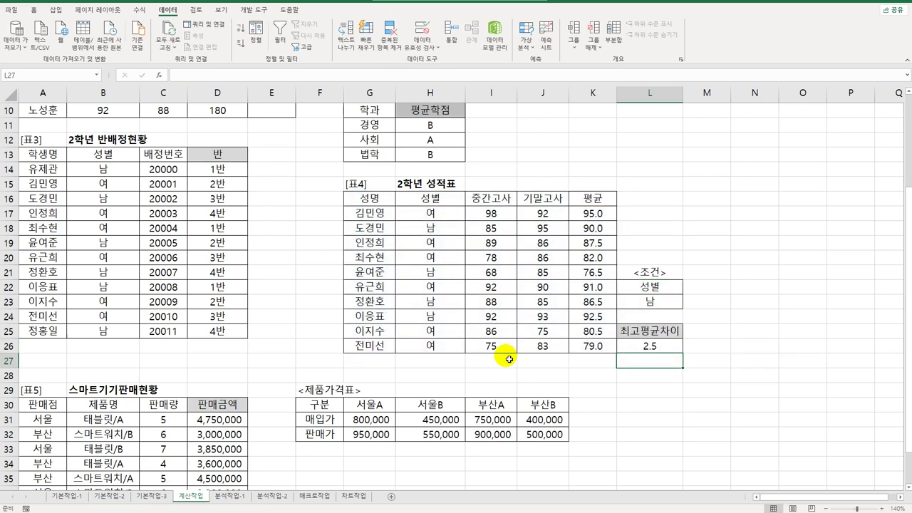
left_click(641, 346)
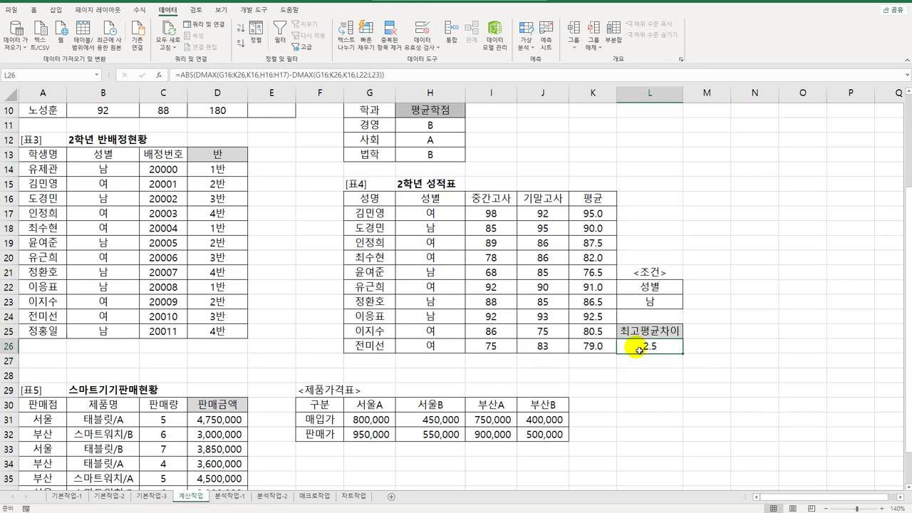
scroll(566, 404, "up", 2)
scroll(567, 404, "up", 1)
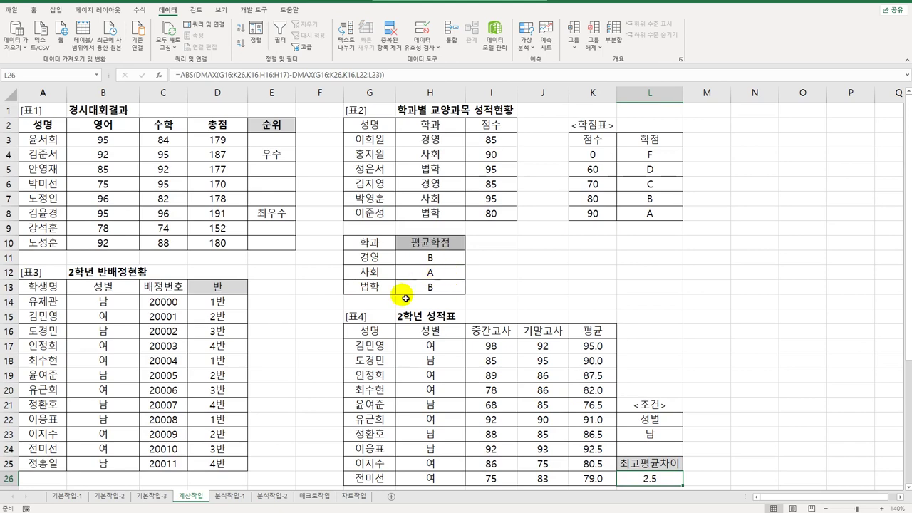
Switch to the 분석작업-1 sheet and autofit the width of the 제조일자 column.
left_click(231, 496)
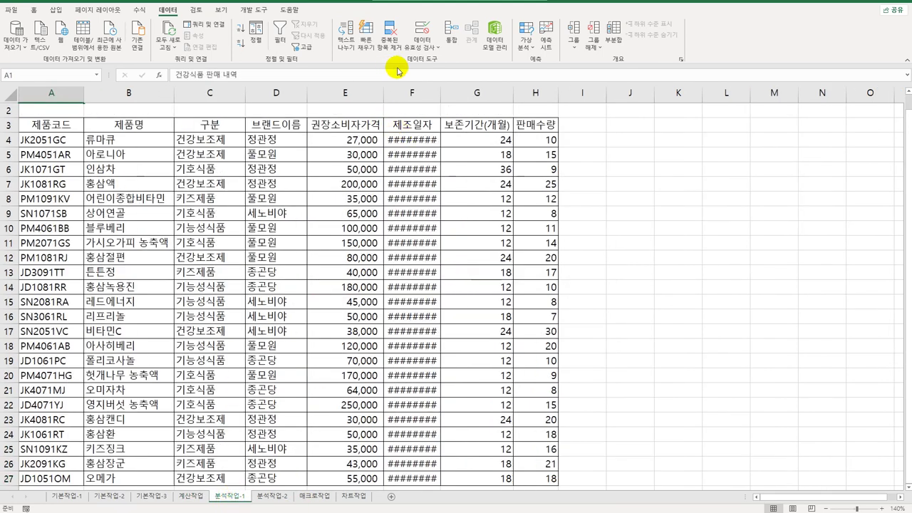
double_click(440, 93)
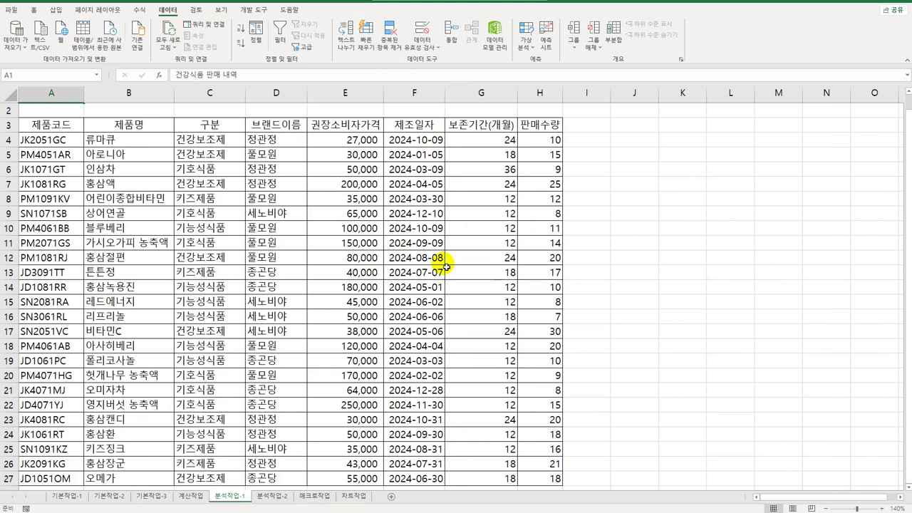
left_click(173, 183)
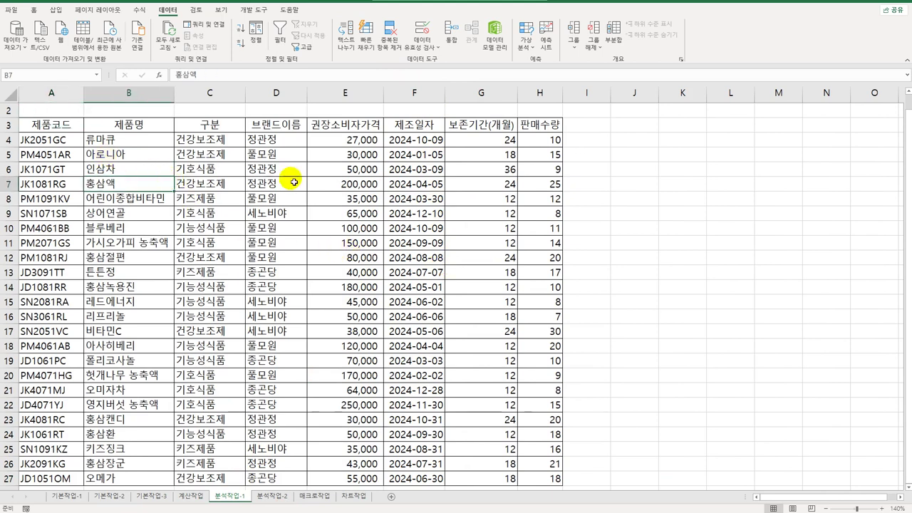
Sort the 건강식품 판매 내역 table in ascending order by 구분.
left_click(219, 171)
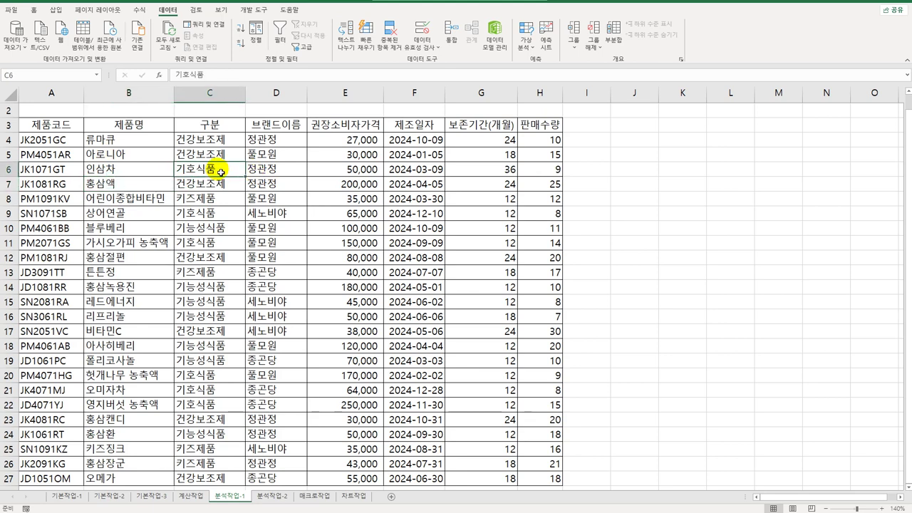
left_click(221, 142)
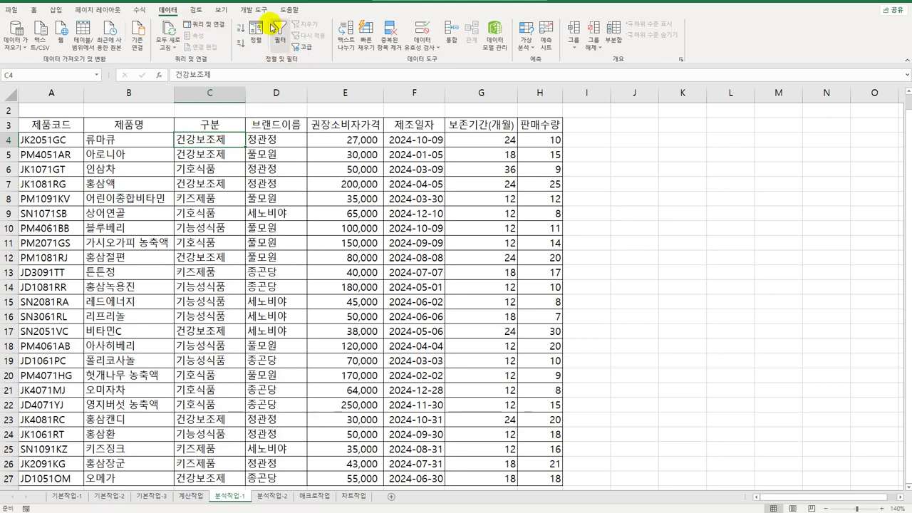
left_click(240, 29)
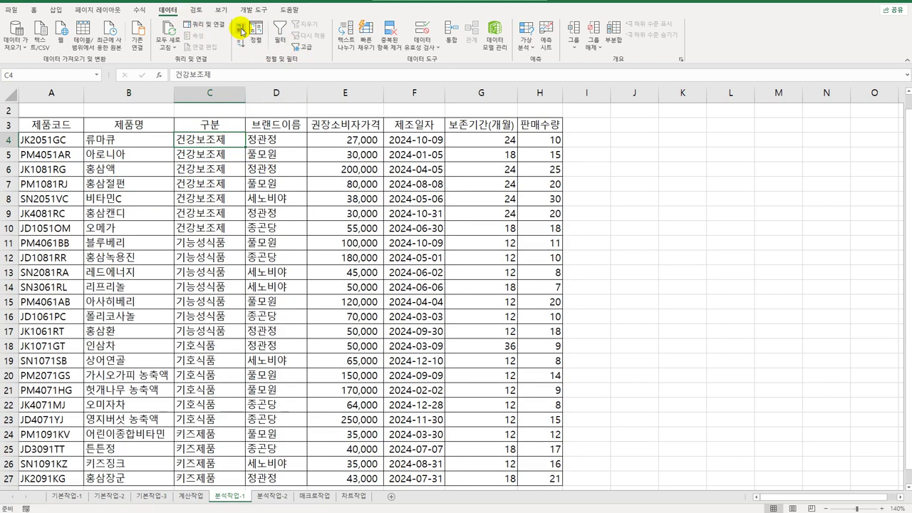
scroll(297, 344, "down", 6)
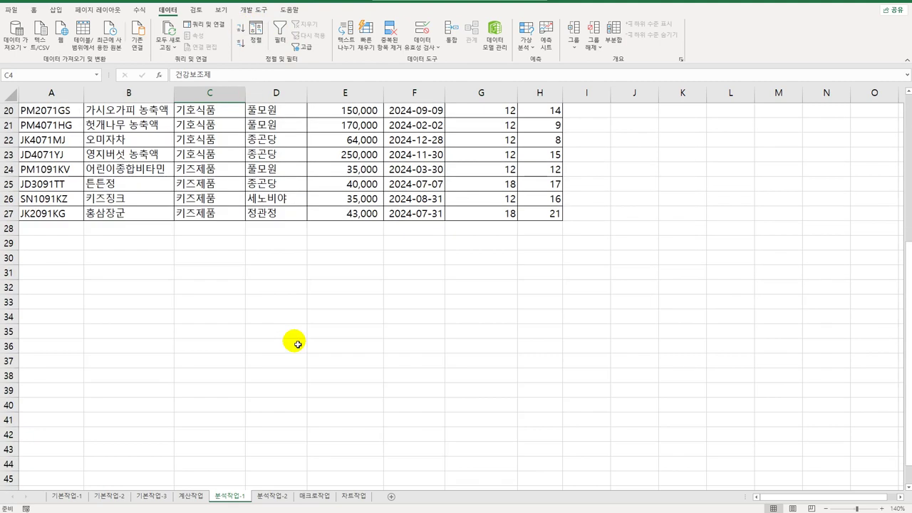
scroll(297, 344, "up", 6)
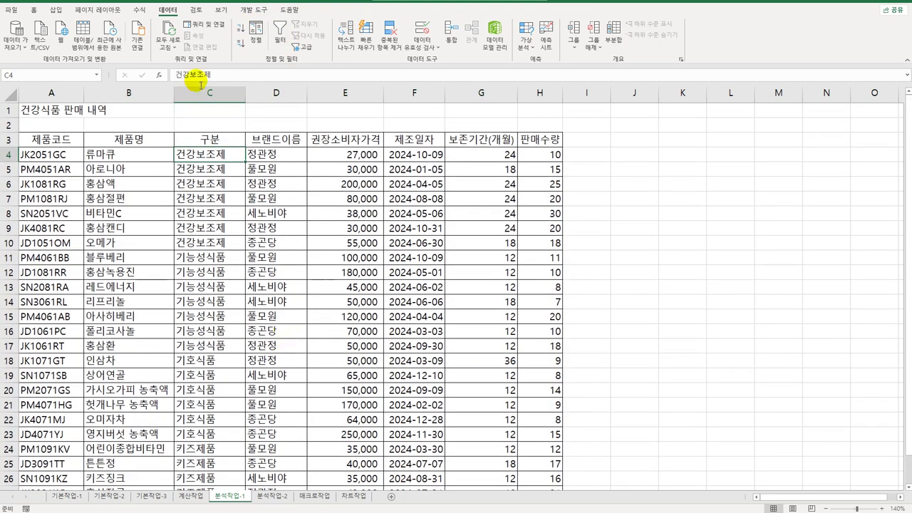
Add subtotals grouped by 구분 with the 최대 of 보존기간(개월) and 판매수량, and autofit the 구분 column.
left_click(613, 29)
left_click_drag(415, 213, 670, 129)
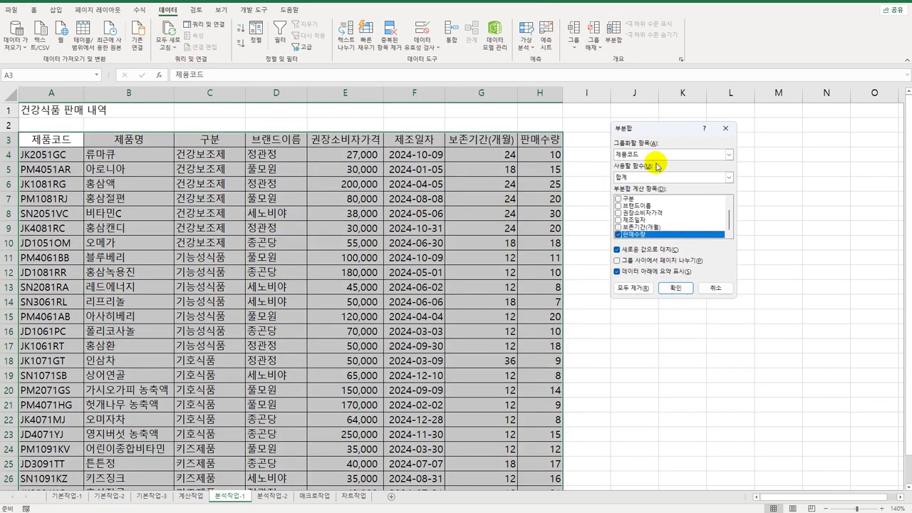
left_click(655, 155)
left_click(652, 180)
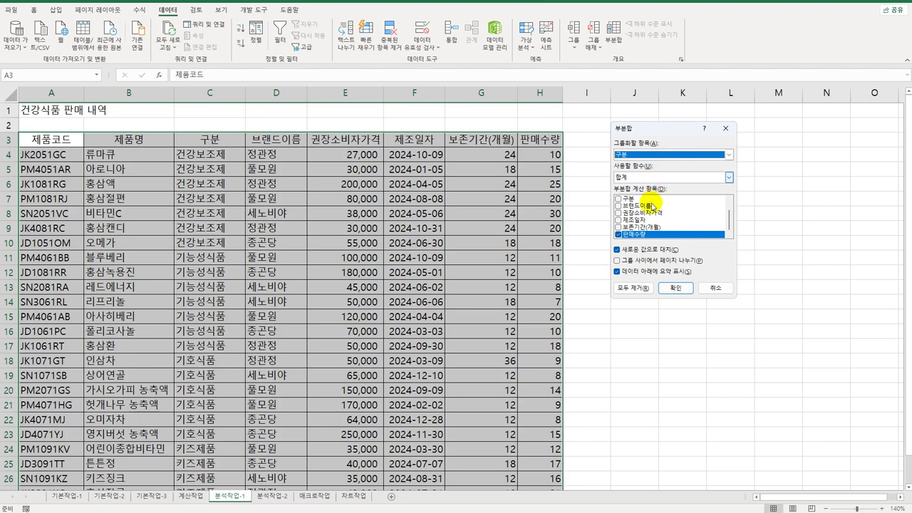
left_click(650, 179)
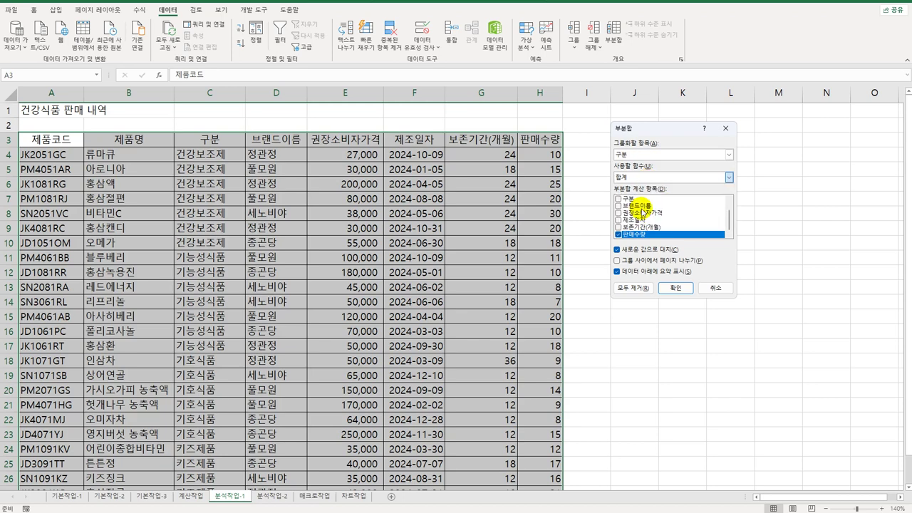
left_click(638, 208)
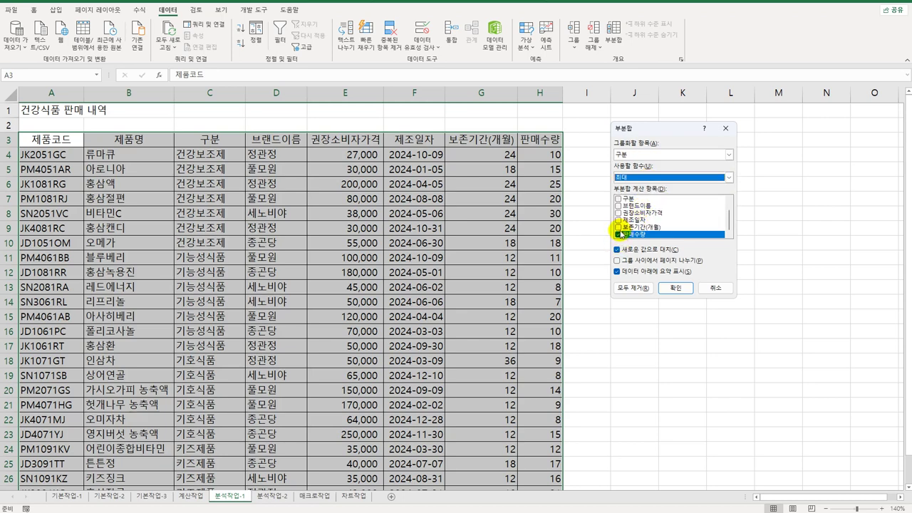
left_click(617, 227)
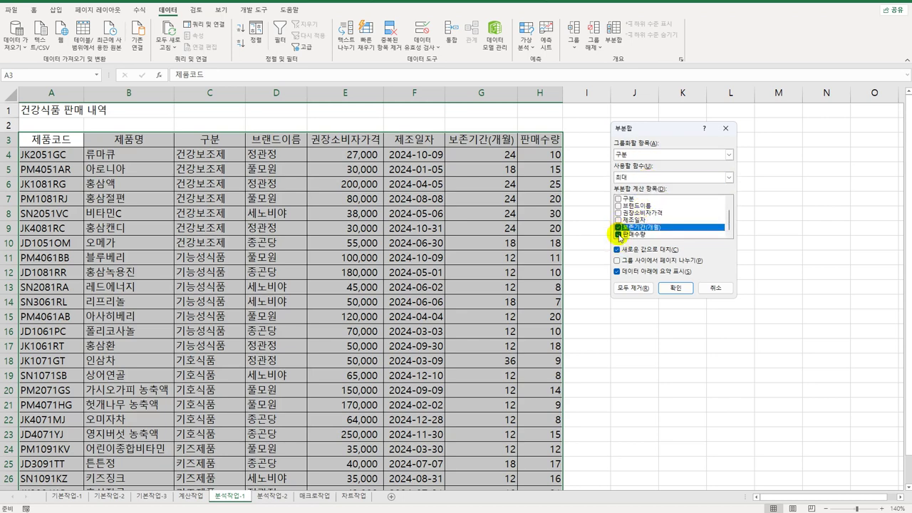
left_click(676, 289)
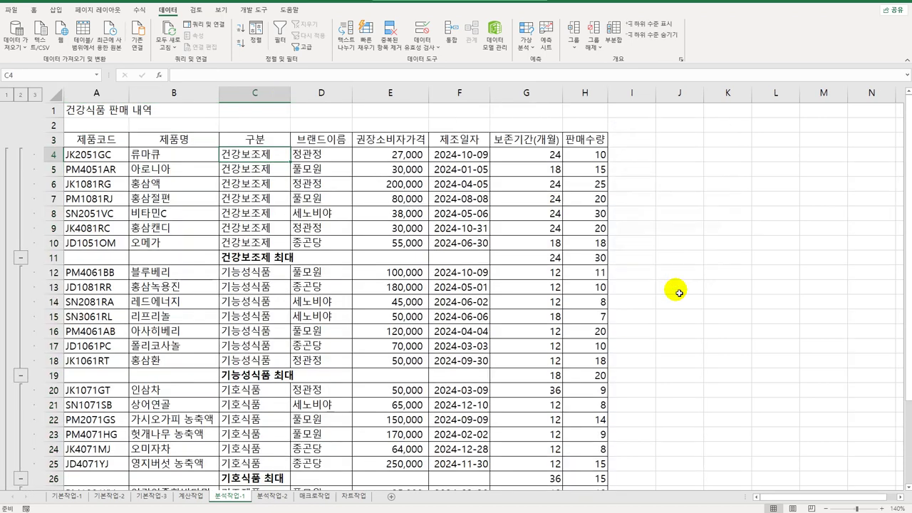
double_click(291, 93)
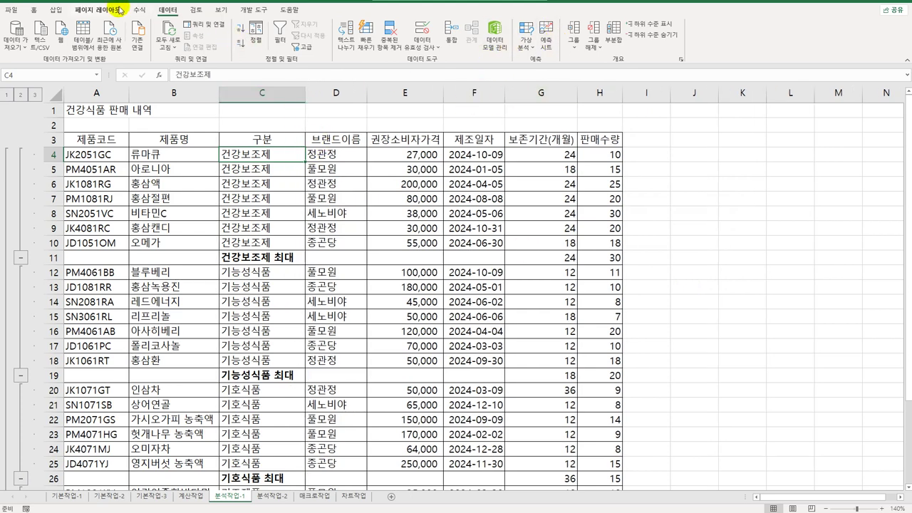
Add a nested subtotal by 구분 with the 평균 of 권장소비자가격 only, keeping the existing subtotals instead of replacing them.
left_click(617, 44)
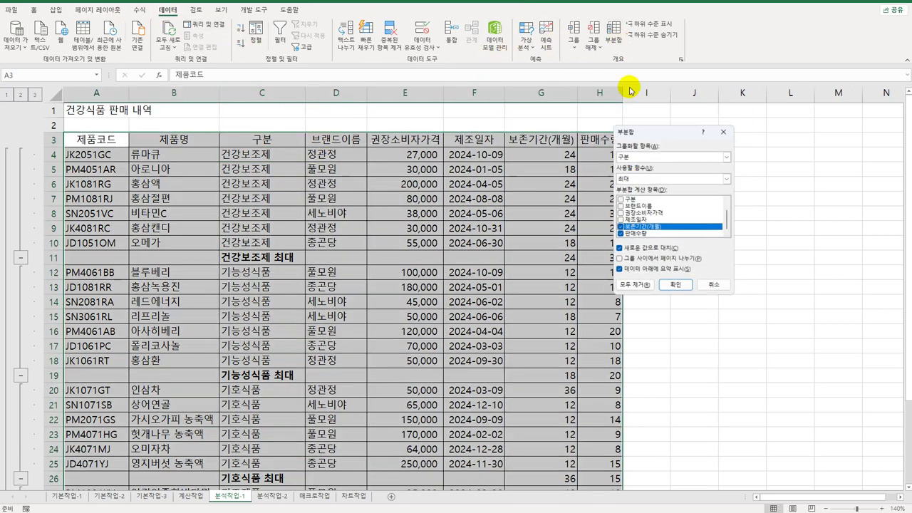
left_click_drag(663, 128, 702, 133)
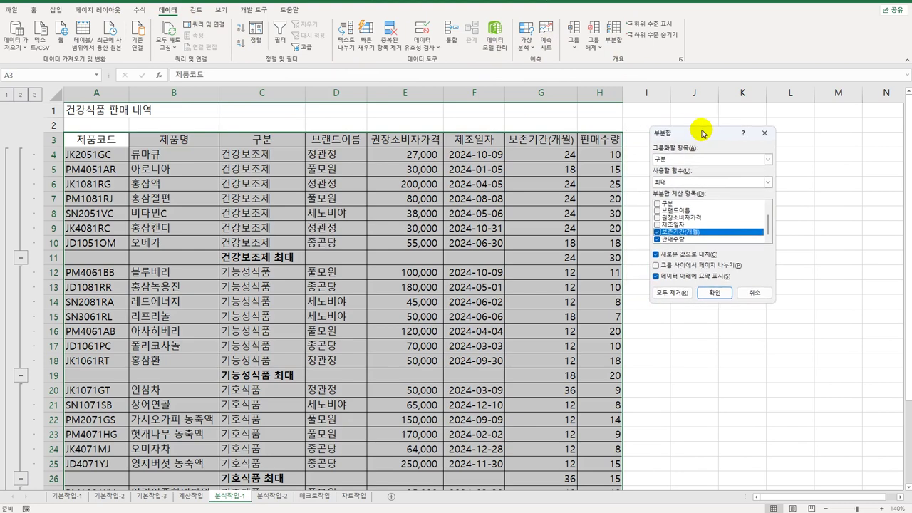
left_click(684, 182)
left_click(686, 205)
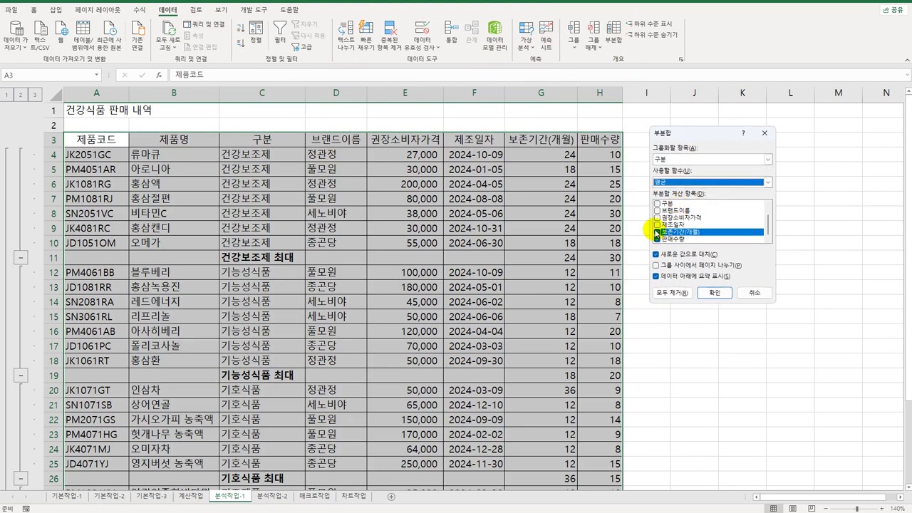
left_click(657, 232)
left_click(657, 240)
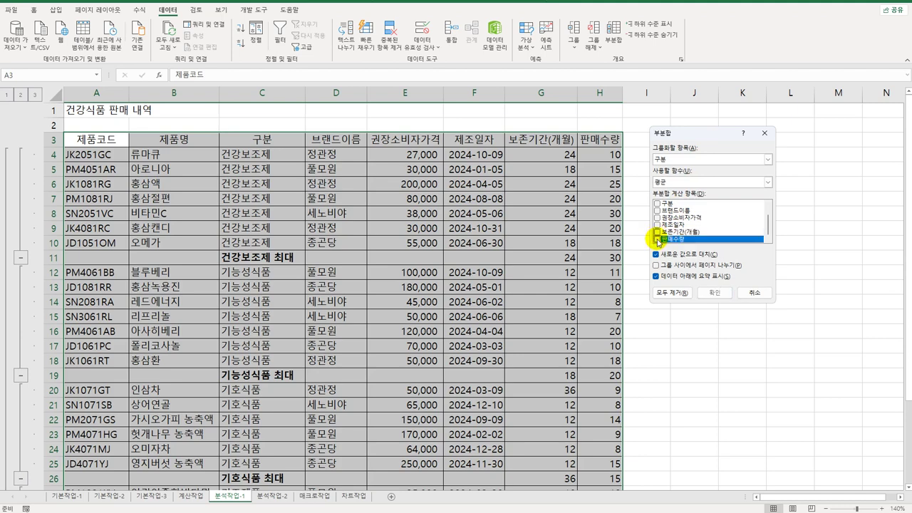
left_click(699, 219)
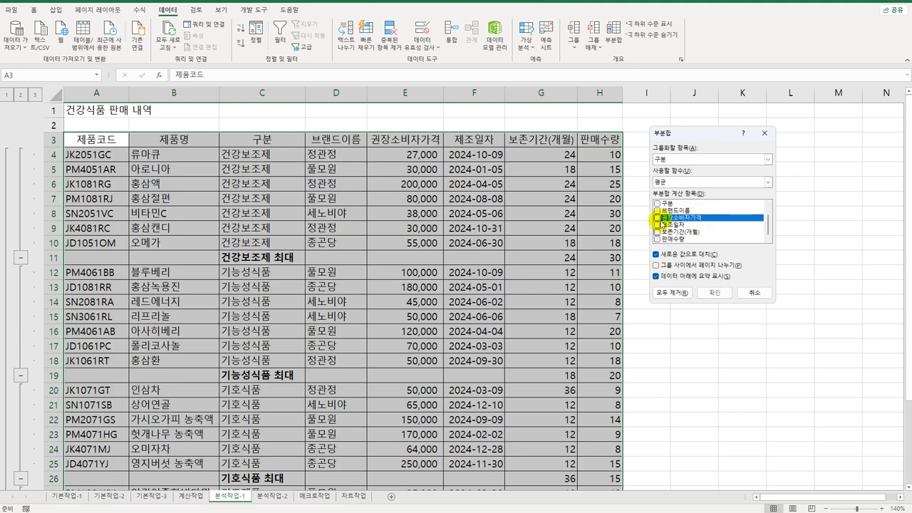
left_click(657, 217)
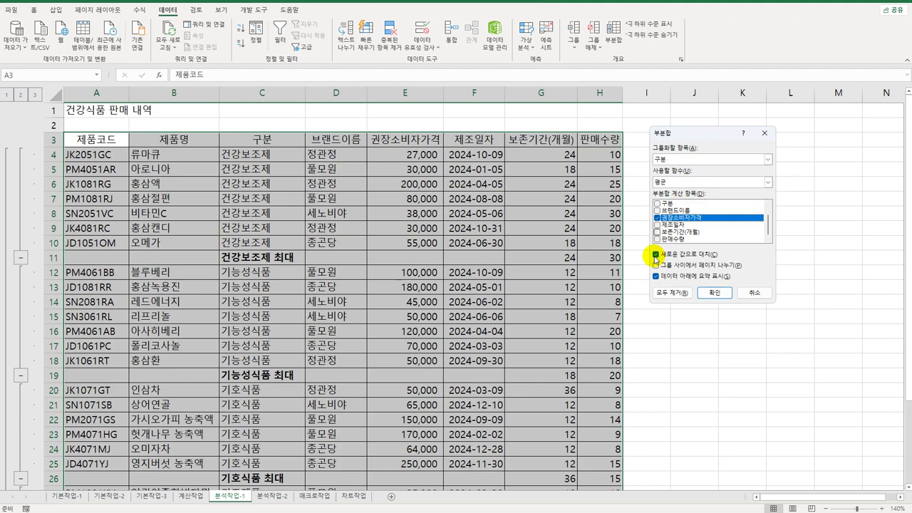
left_click(655, 254)
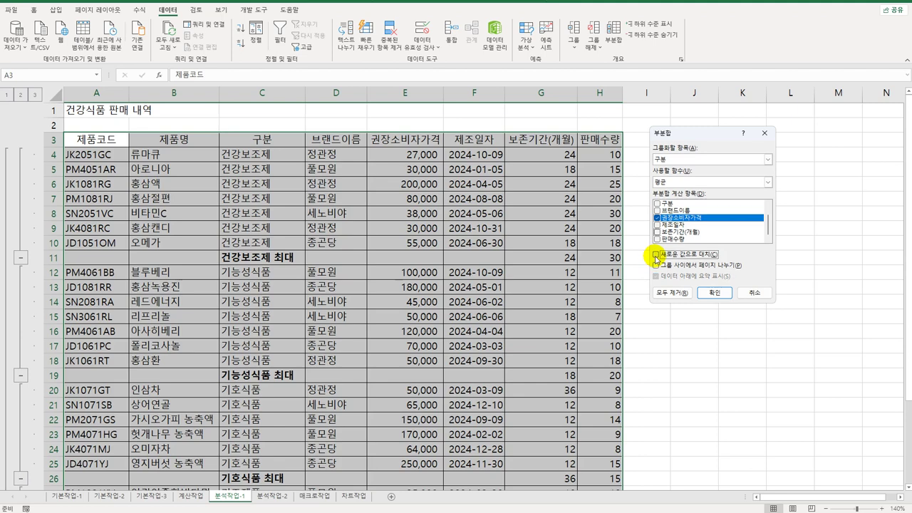
left_click(714, 292)
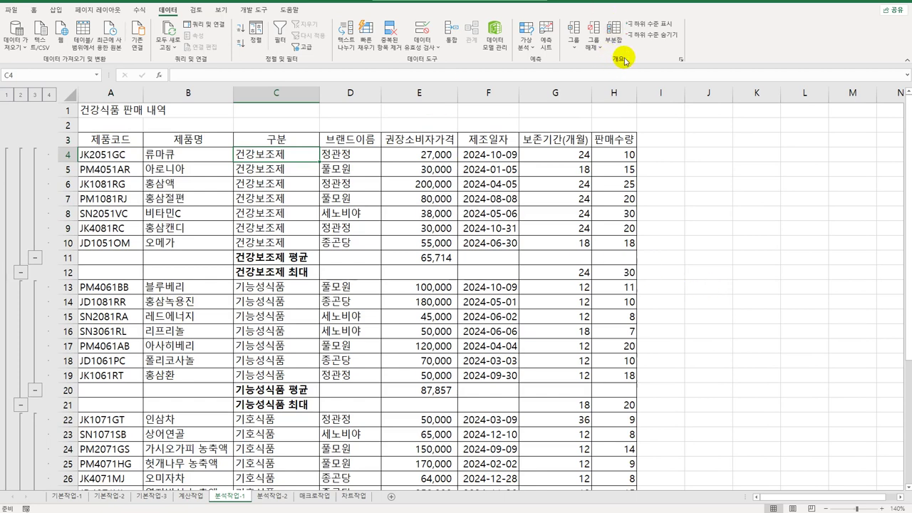
Clear the outline from the subtotalled table while keeping its 평균 and 최대 rows.
left_click(592, 43)
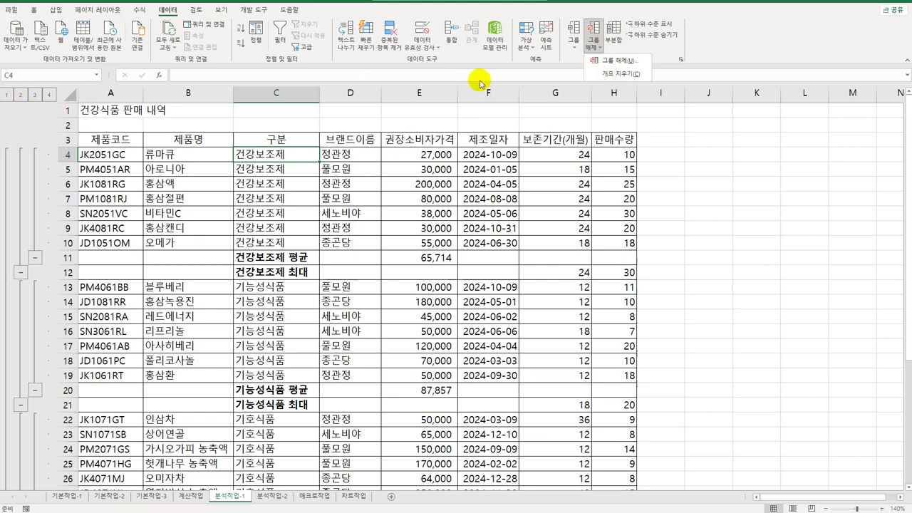
left_click(612, 74)
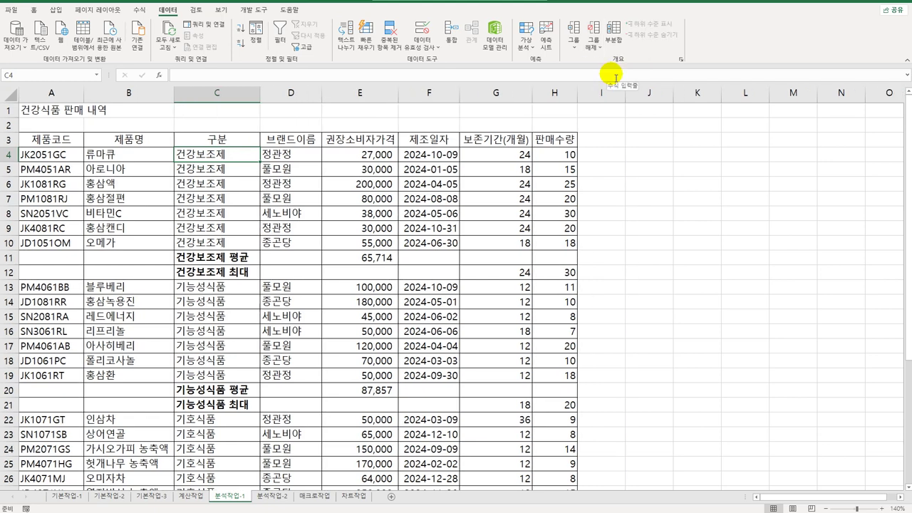
left_click(613, 32)
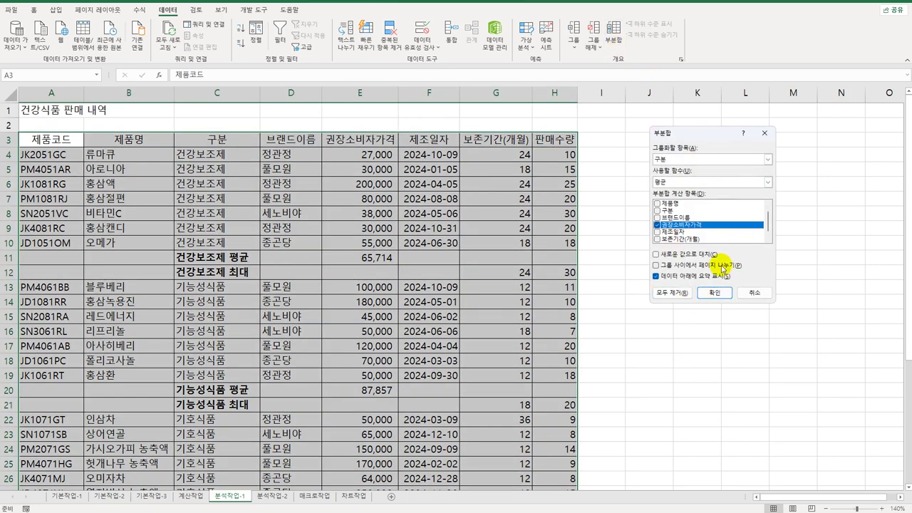
left_click(753, 296)
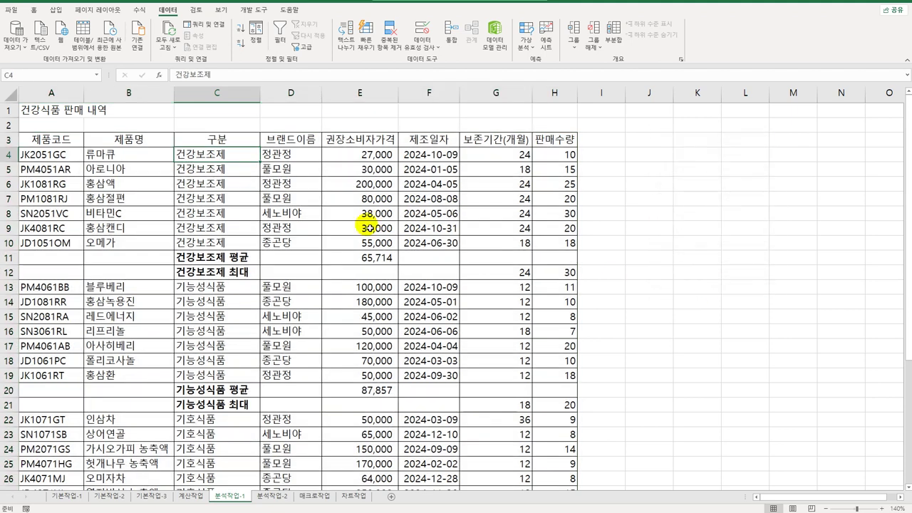
left_click(287, 202)
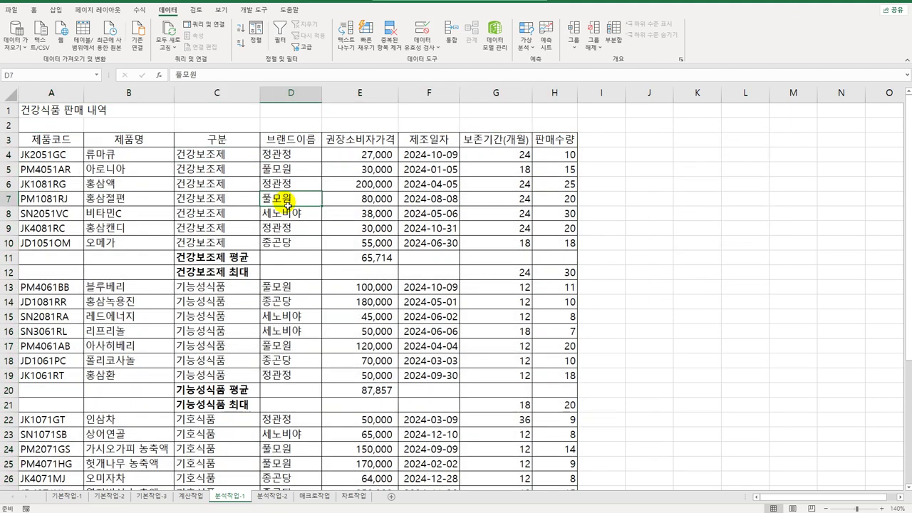
Switch to the 분석작업-2 sheet and autofit the widths of the 출고총액 and 이익금합계 columns.
left_click(264, 502)
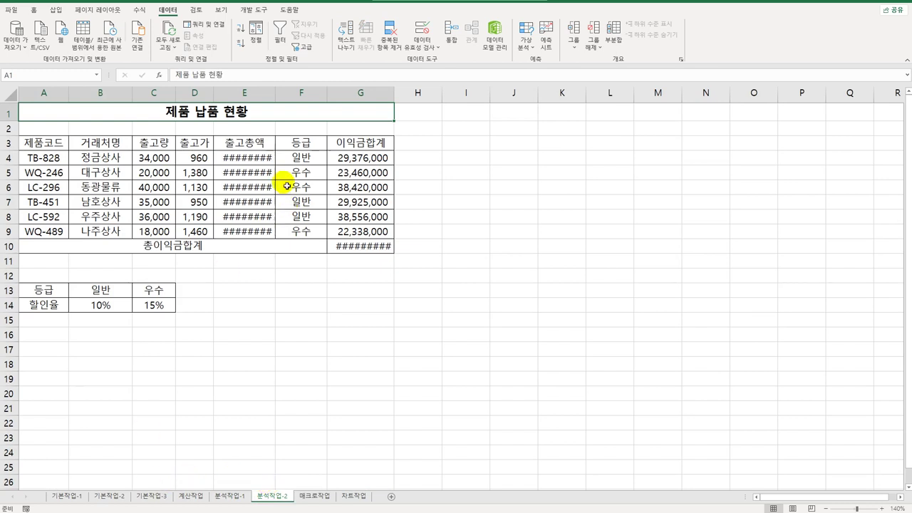
double_click(276, 94)
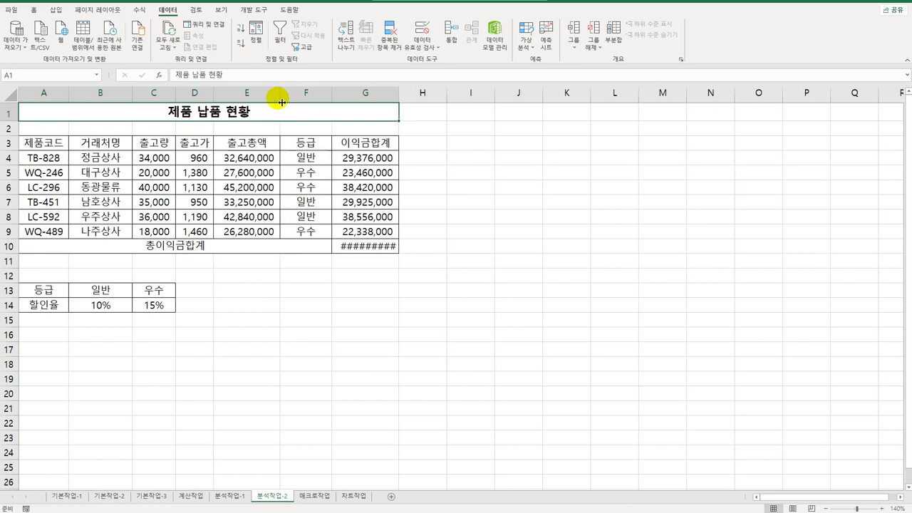
double_click(399, 93)
Name the discount rate cells B14 as 일반 and C14 as 우수.
left_click(116, 306)
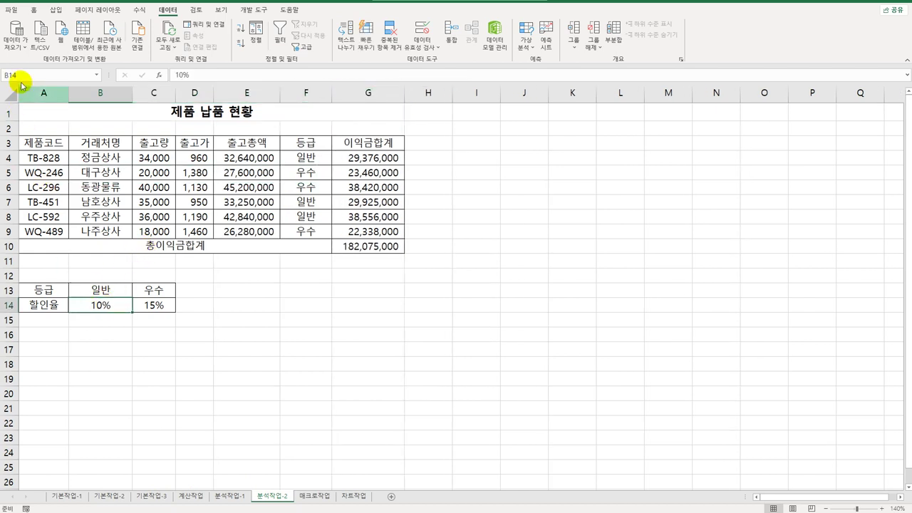
left_click(26, 77)
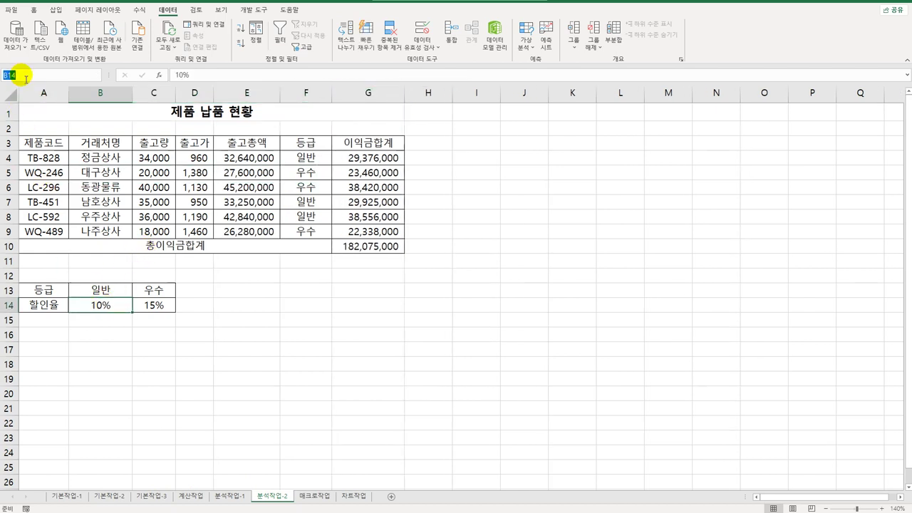
key("BackSpace")
type("일반")
key("Return")
left_click(148, 306)
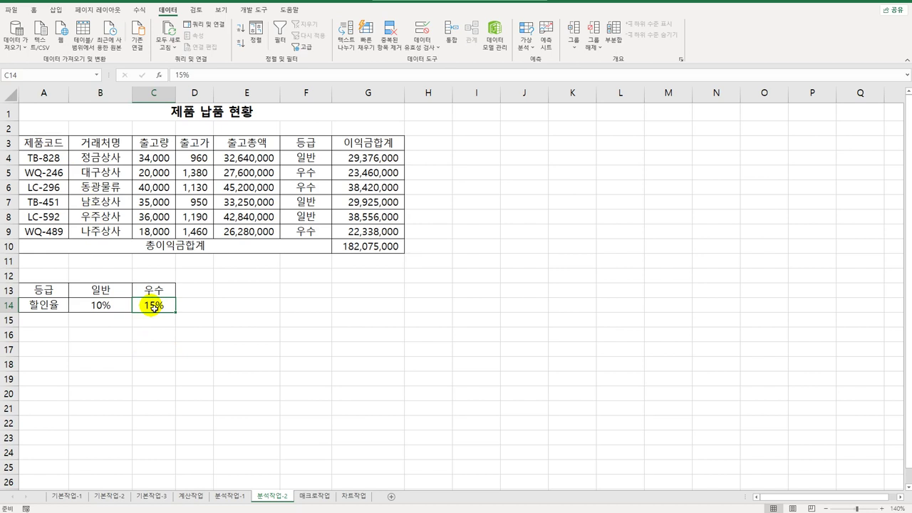
left_click(40, 76)
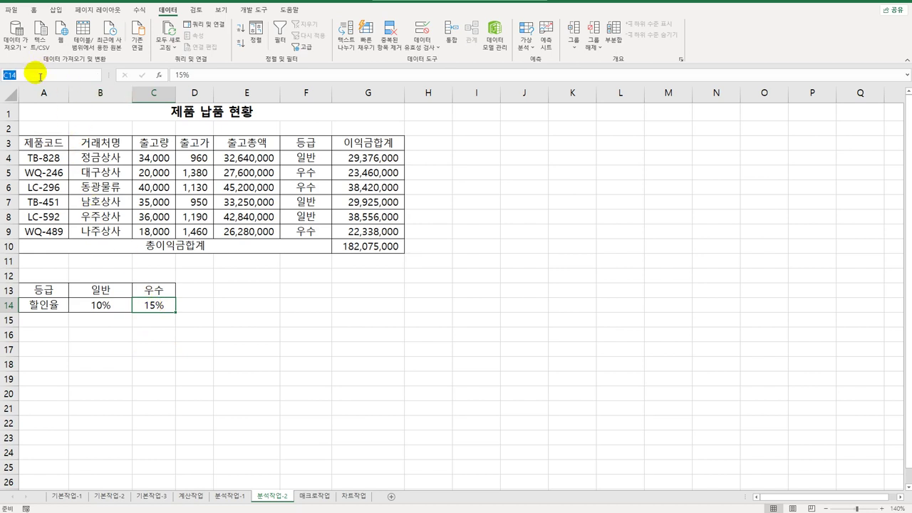
type("우수")
key("Return")
Name cell G10 as 총이익금합계.
left_click(357, 254)
left_click(54, 83)
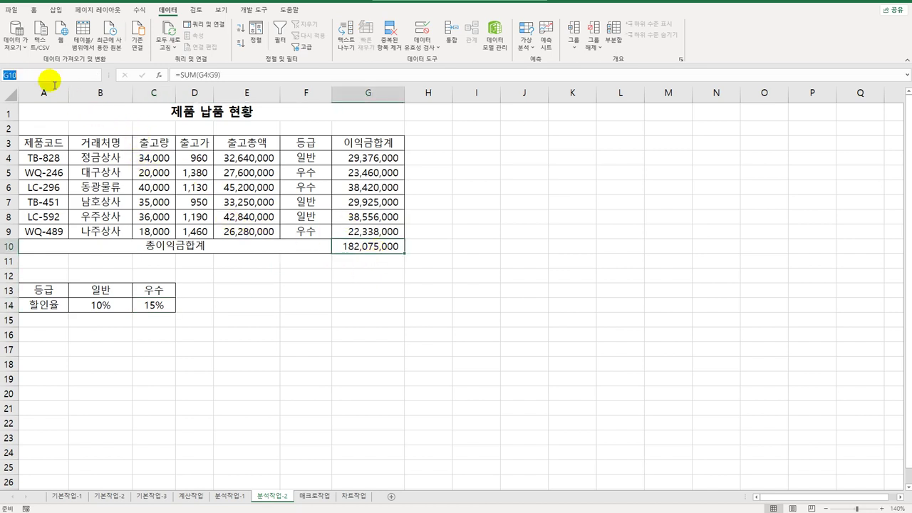
type("총이익금")
type("합ㄱ")
type("ㅖ")
key("Return")
Add a scenario named 할인율인상 with B14:C14 as changing cells and an empty comment.
left_click_drag(93, 307, 152, 312)
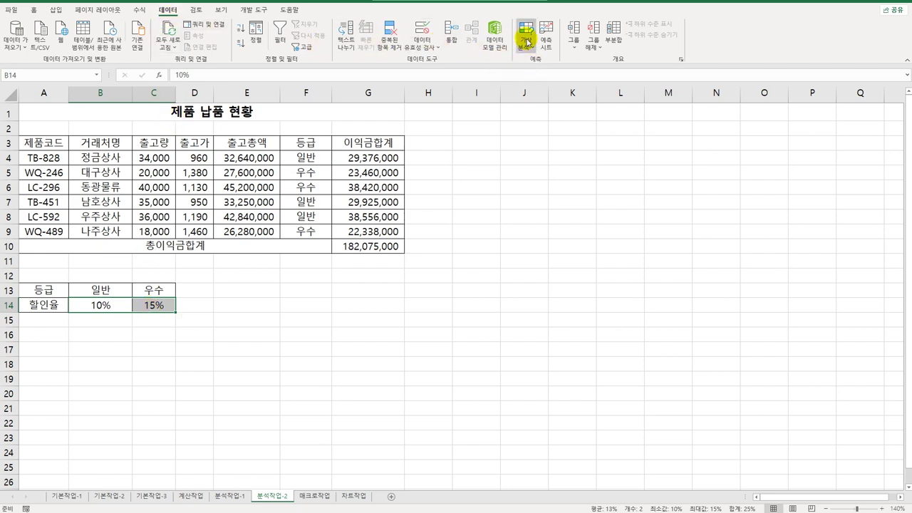
left_click(525, 36)
left_click(547, 61)
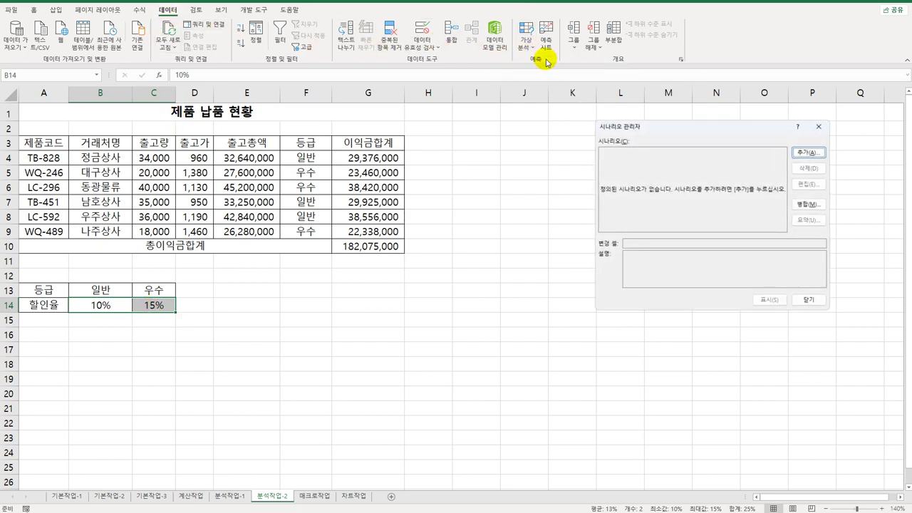
left_click(811, 151)
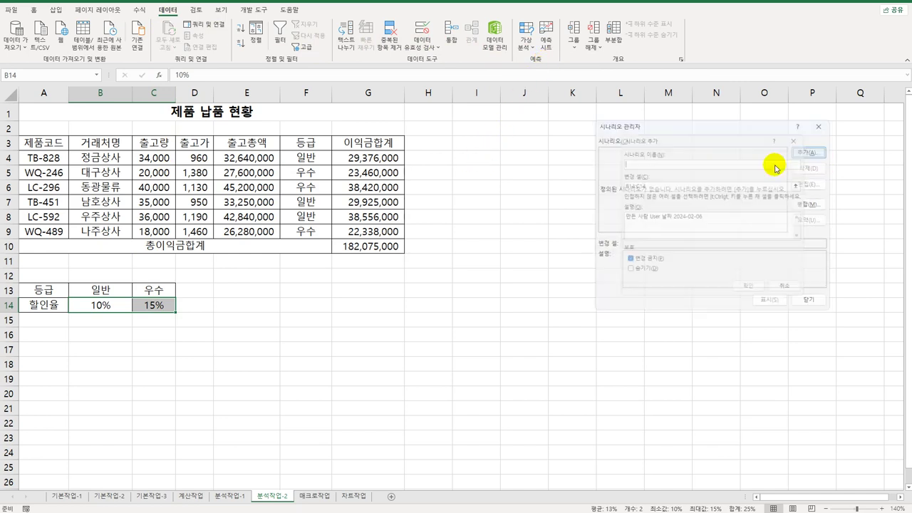
key("Delete")
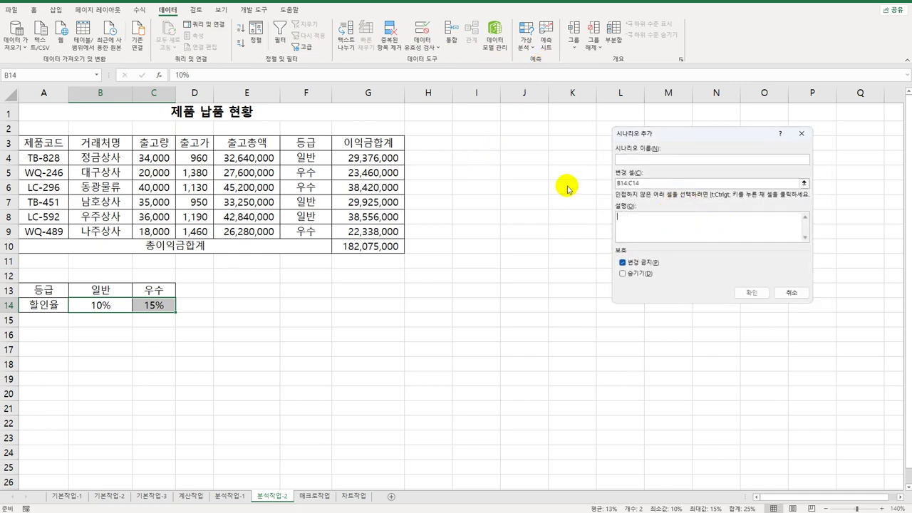
left_click(634, 160)
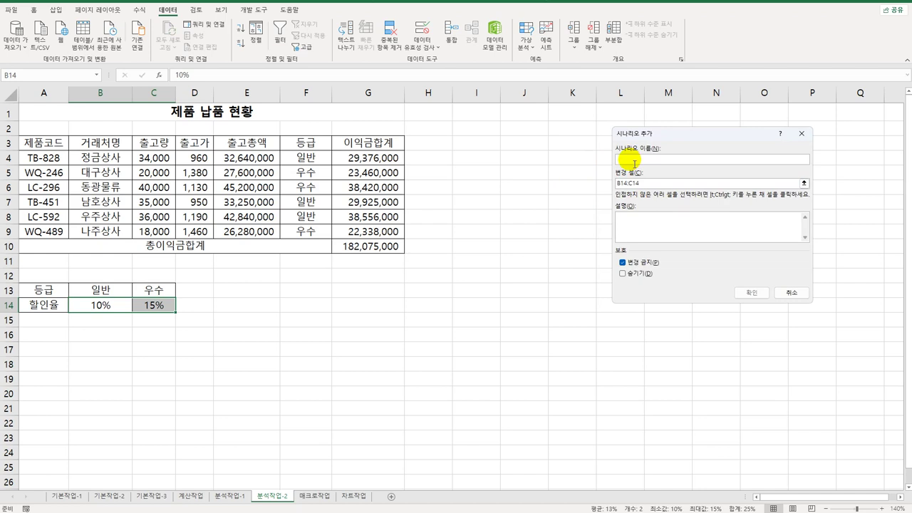
type("ㅎ")
type("인ㅇ")
type("율인상")
key("Tab")
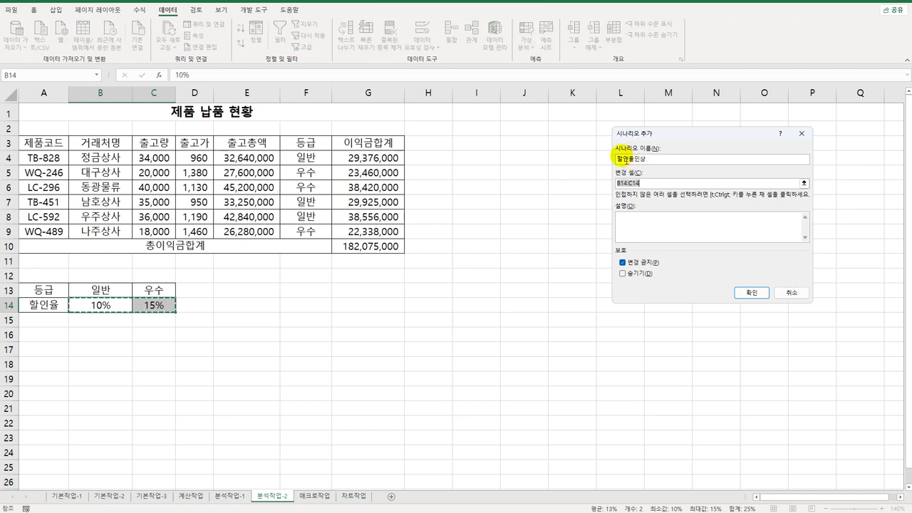
left_click(745, 295)
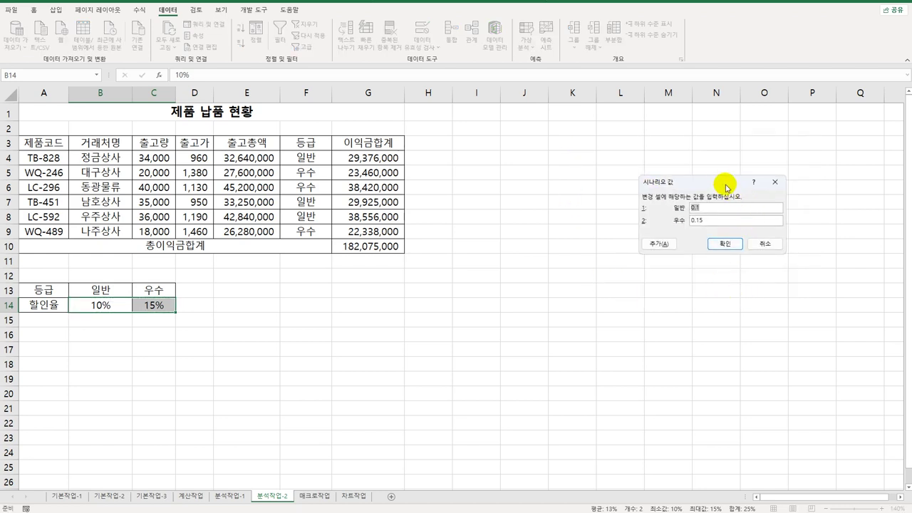
Set the 할인율인상 scenario values to 15% for 일반 and 20% for 우수, and proceed to adding another scenario.
left_click_drag(726, 183, 600, 184)
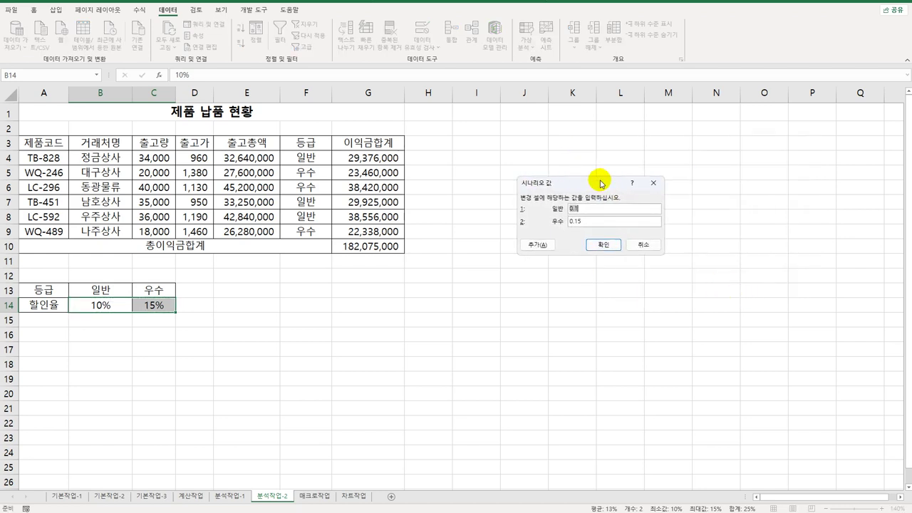
type("15%")
key("Tab")
type("20%")
left_click(539, 245)
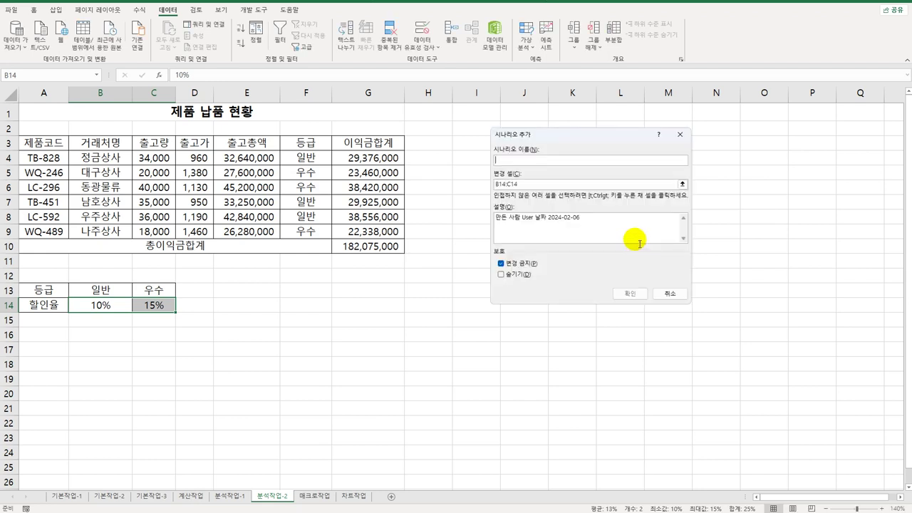
Add the second scenario, named 할인율인하, for changing cells B14:C14 with an empty comment.
key("Delete")
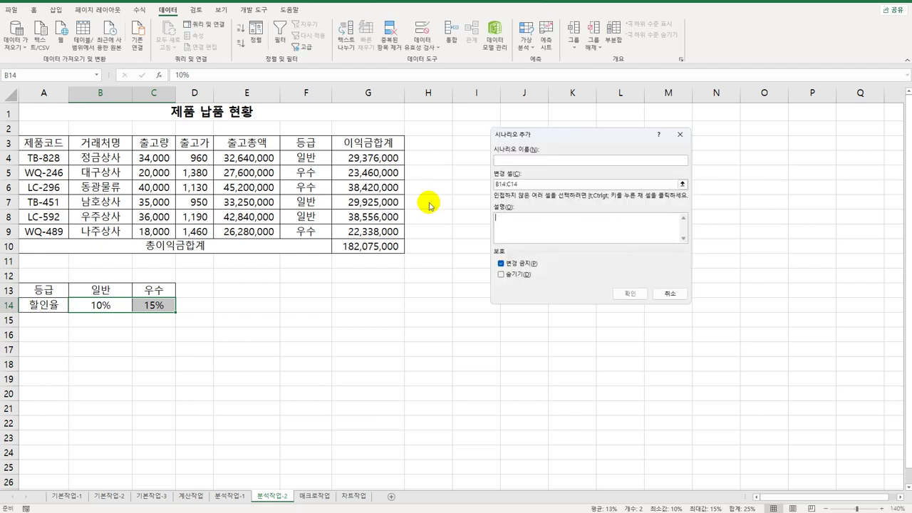
left_click(525, 163)
type("할인율")
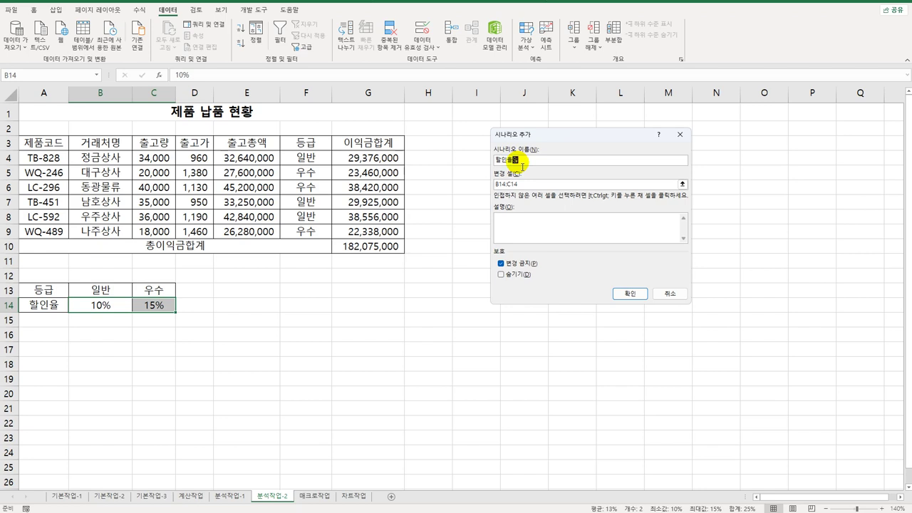
type("인하")
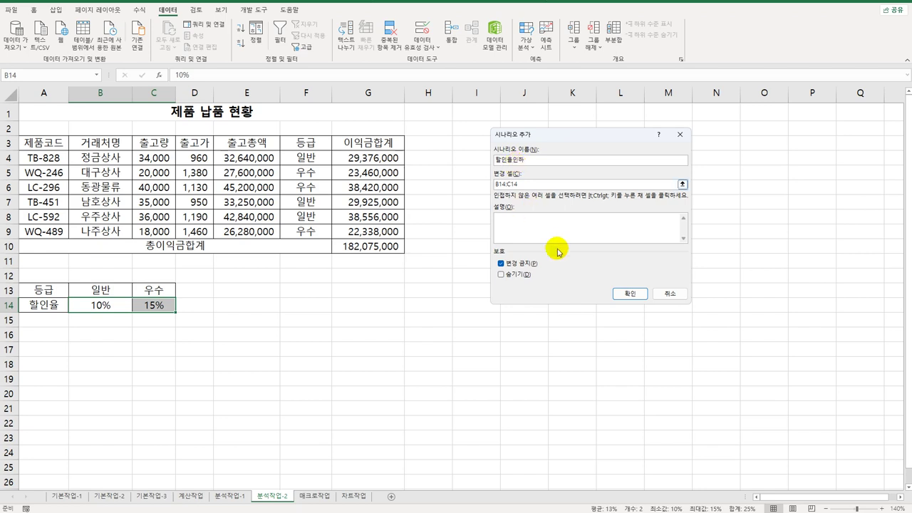
left_click(629, 293)
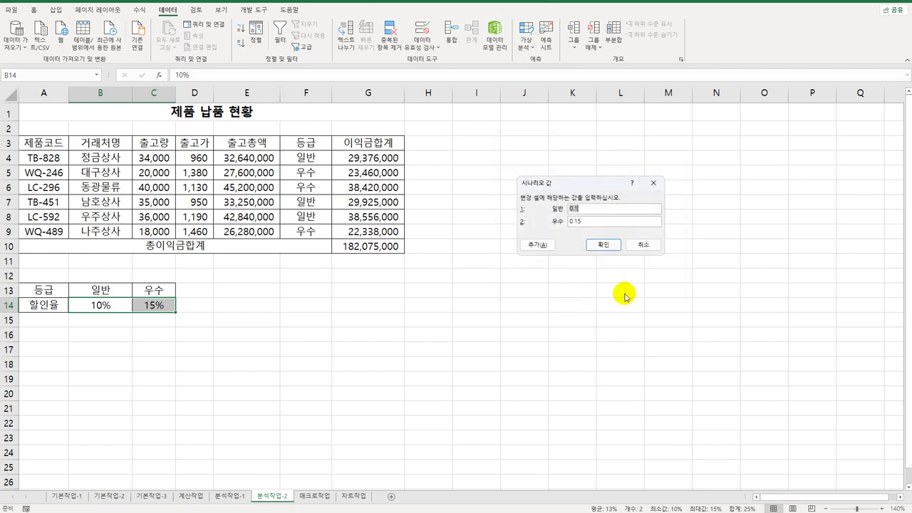
left_click(593, 244)
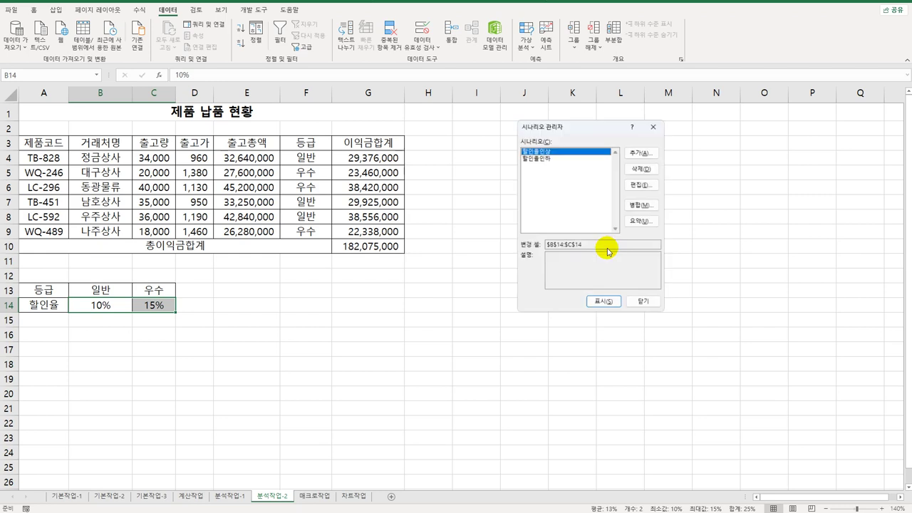
Create a scenario summary report with G10 as the result cell and enlarge the report view to 140%.
left_click(648, 223)
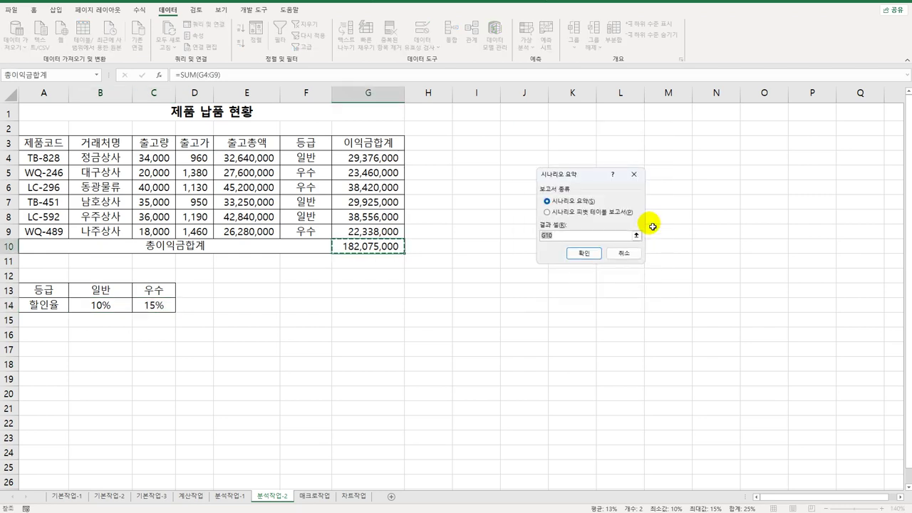
left_click(584, 254)
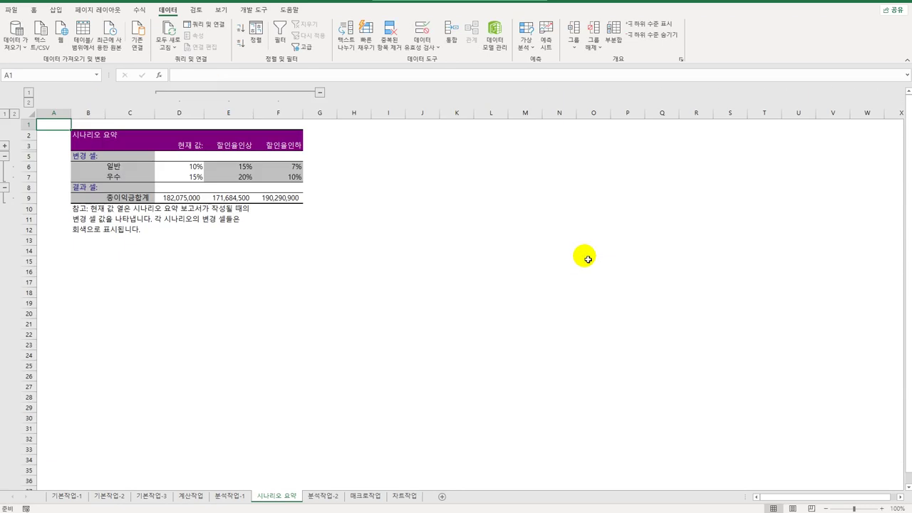
left_click(882, 508)
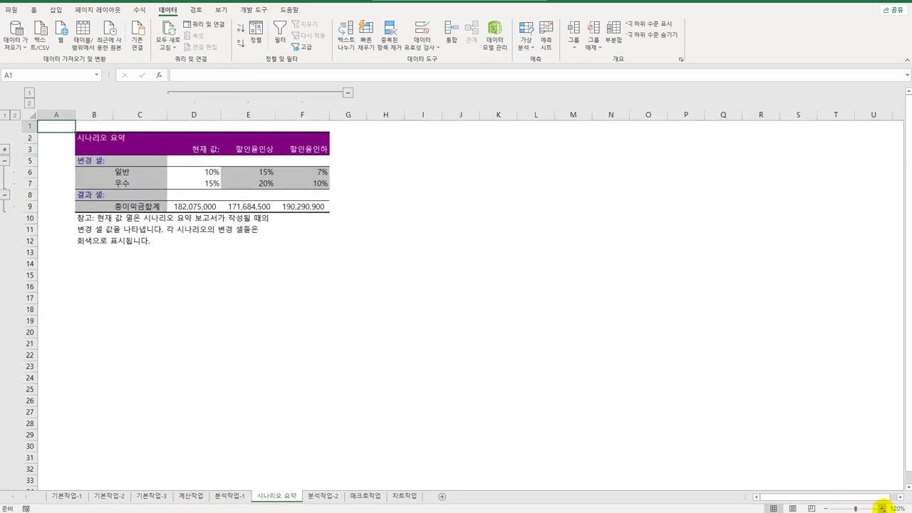
left_click(881, 508)
left_click(882, 508)
left_click(881, 508)
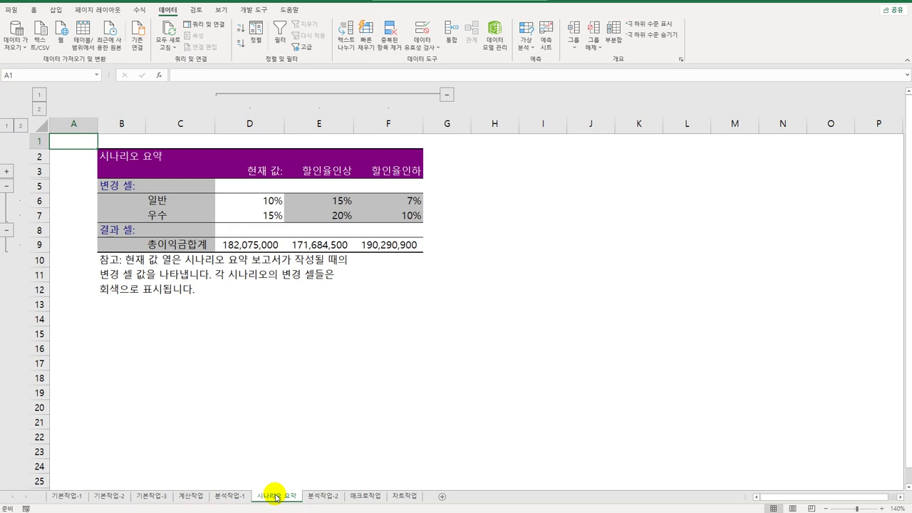
On the 매크로작업 sheet, insert a form-control button covering cells B16:C17.
left_click(364, 495)
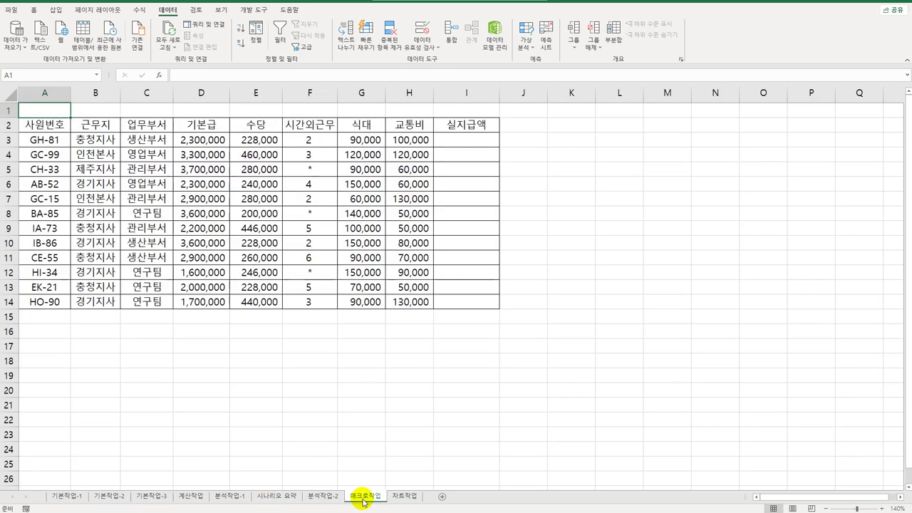
left_click(371, 423)
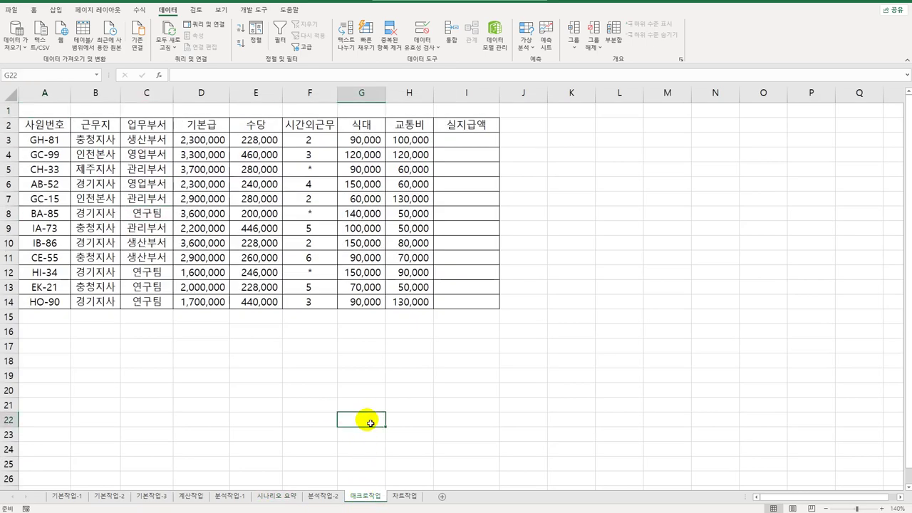
left_click(253, 9)
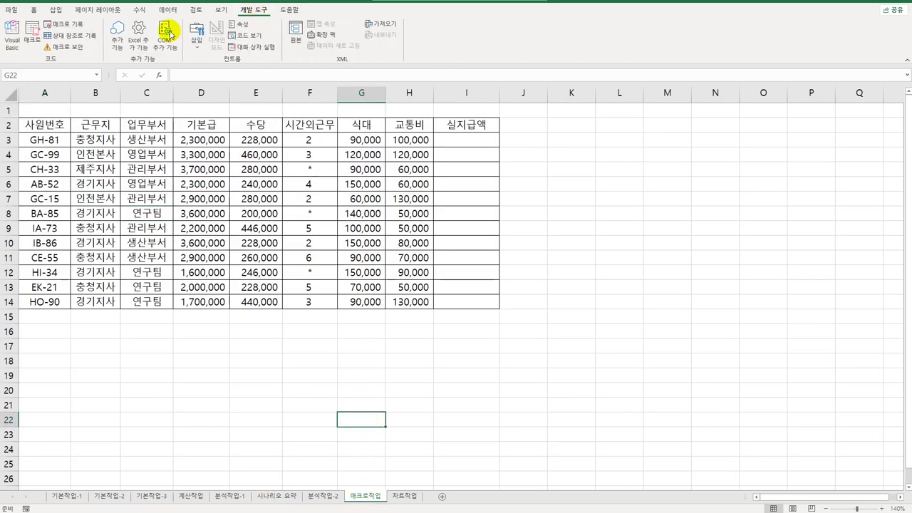
left_click(197, 40)
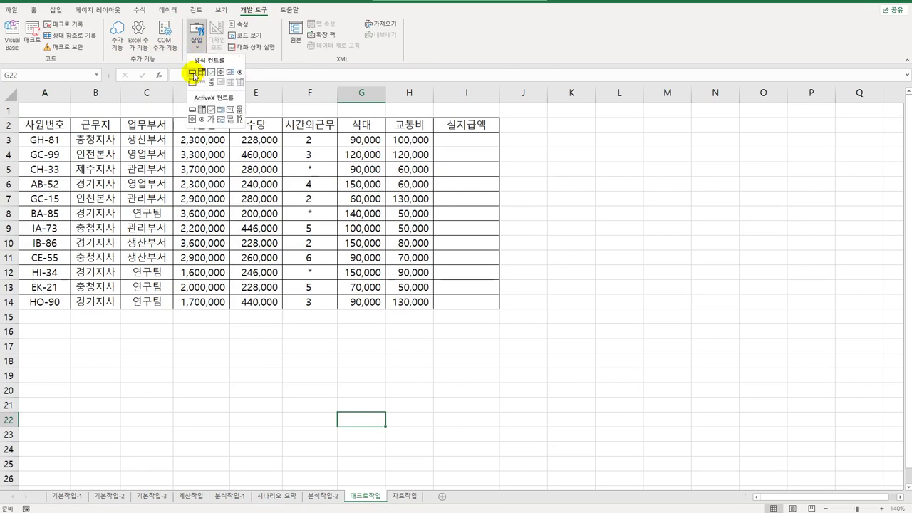
left_click(191, 71)
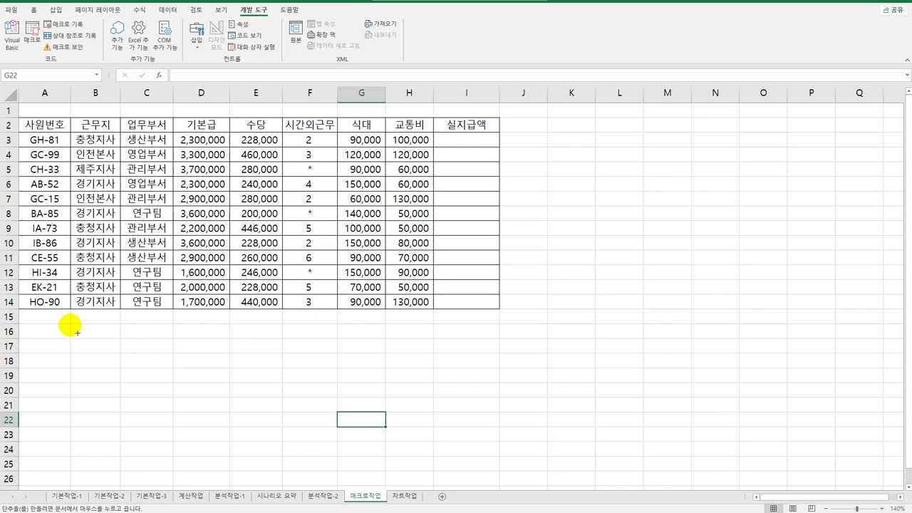
mouse_move(70, 324)
left_mouse_down()
mouse_move(147, 339)
mouse_move(157, 353)
left_mouse_up()
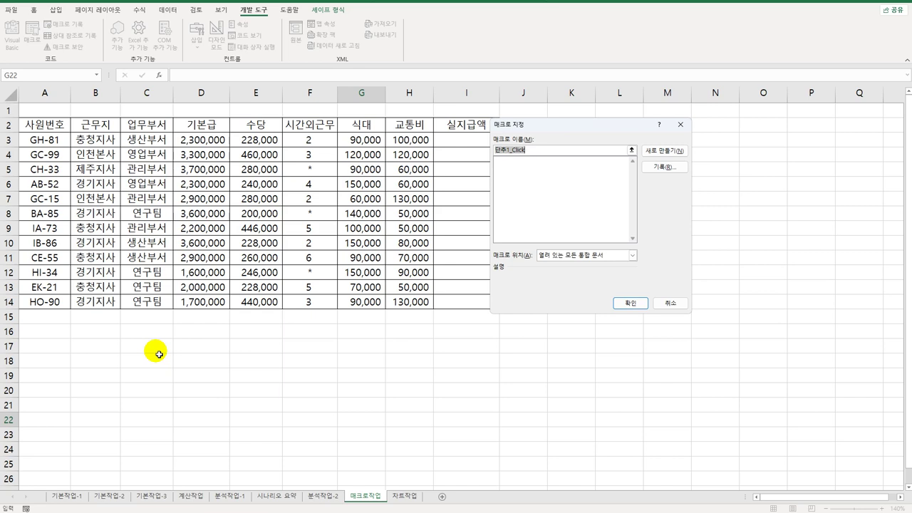
Assign a new macro named 실지급액 to the button and start recording it.
type("ㅅ")
left_click(649, 169)
left_click(612, 282)
Enter the formula =D3+E3+G3+H3 in cell I3 to compute 실지급액.
left_click(488, 145)
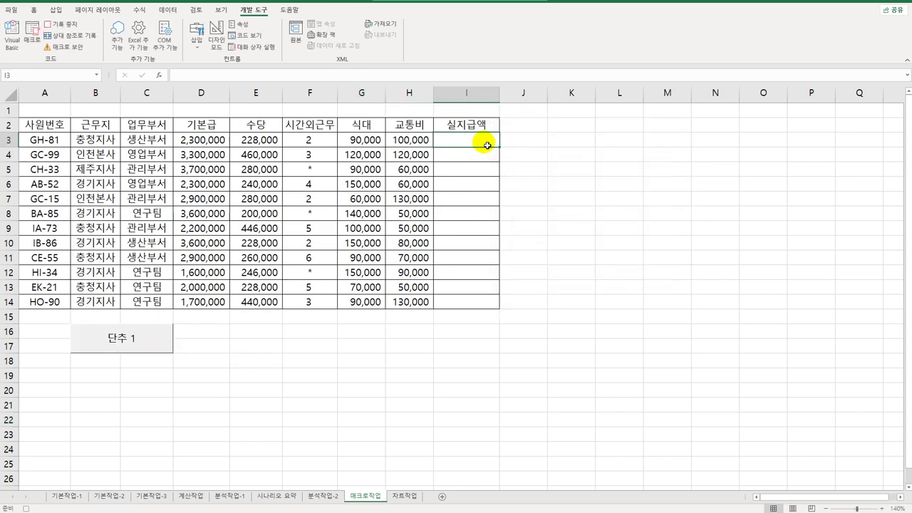
type("=")
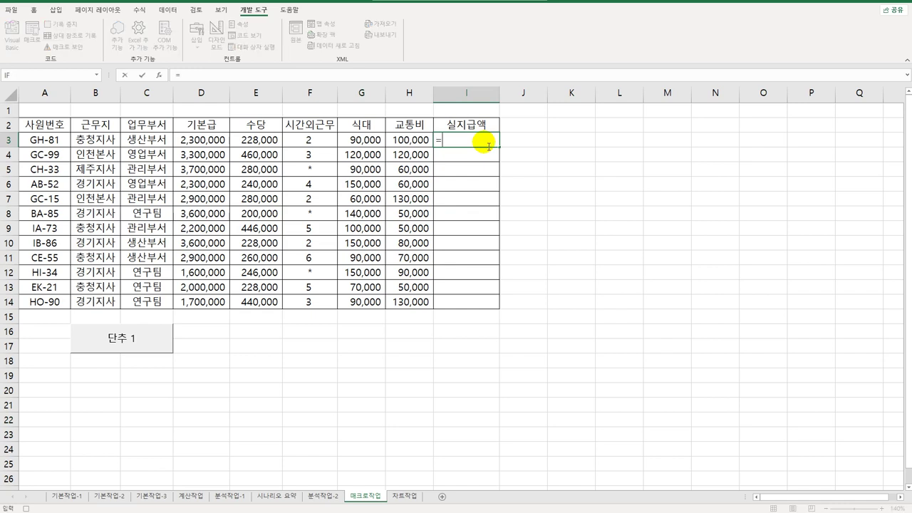
left_click(202, 141)
type("+")
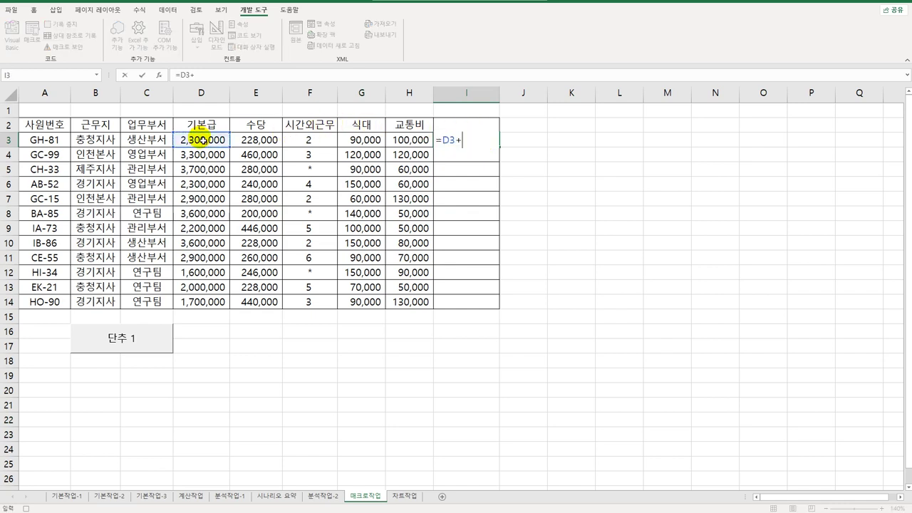
left_click(255, 142)
type("+")
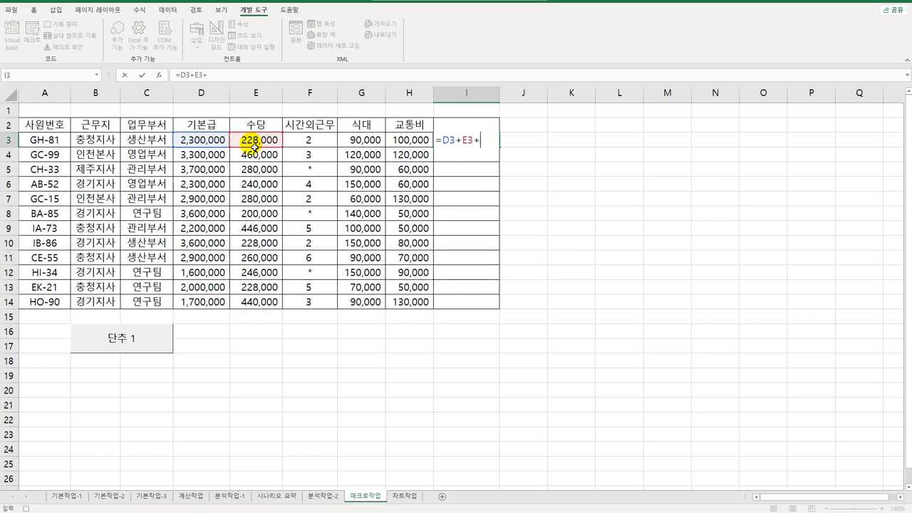
left_click(354, 139)
type("+")
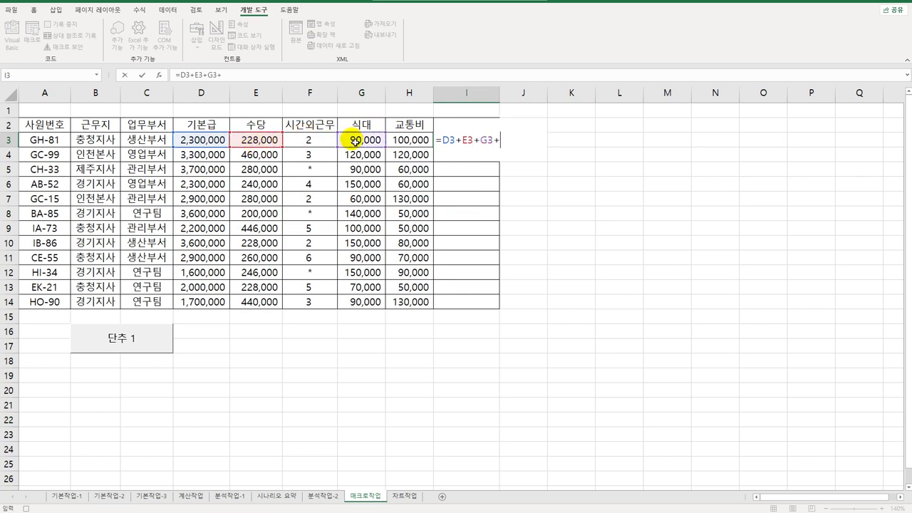
left_click(403, 141)
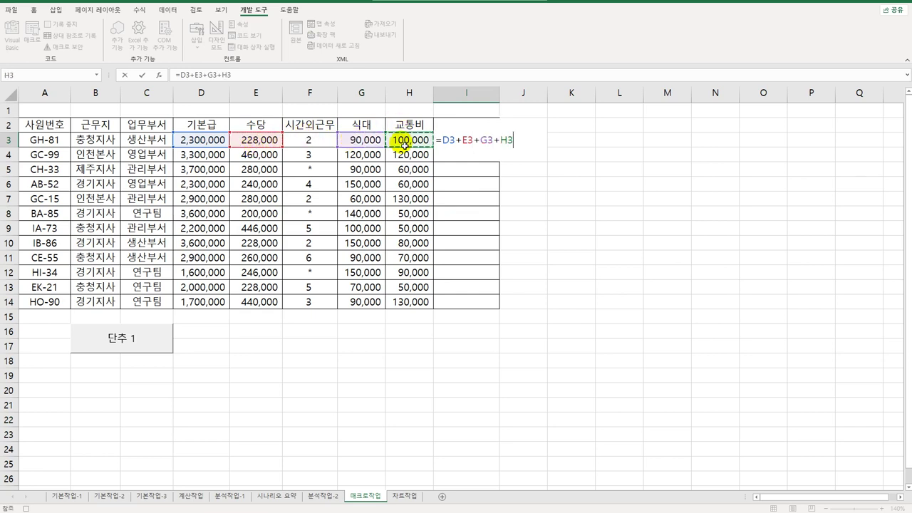
key("Return")
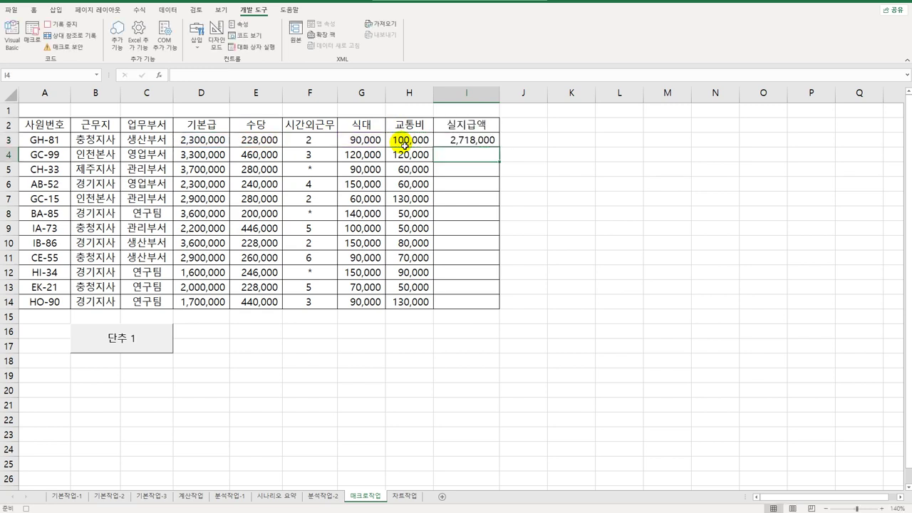
Fill the I3 formula down through I14 and stop recording the macro.
left_click(492, 143)
left_click_drag(505, 147, 483, 308)
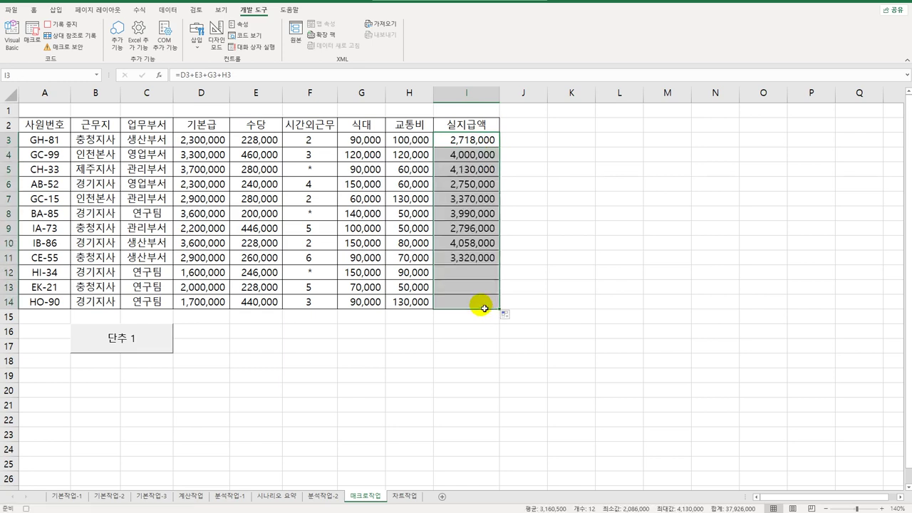
left_click(495, 305)
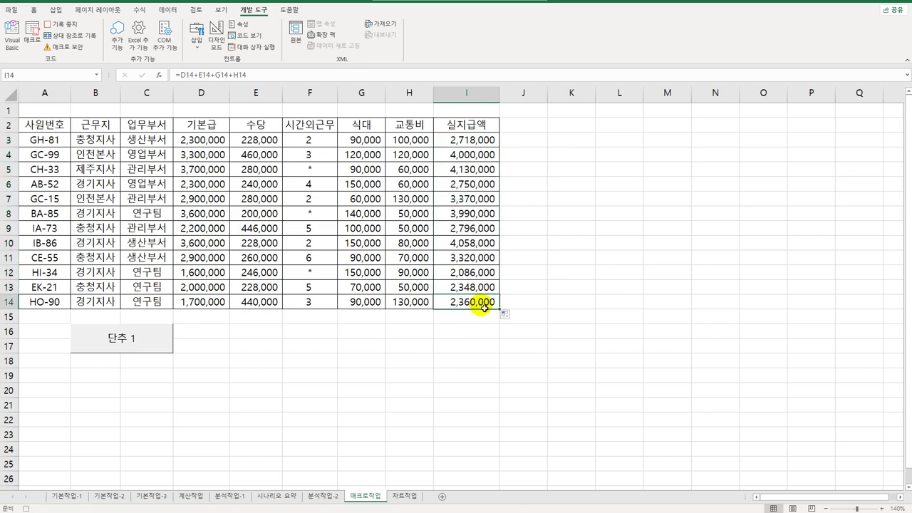
left_click(53, 24)
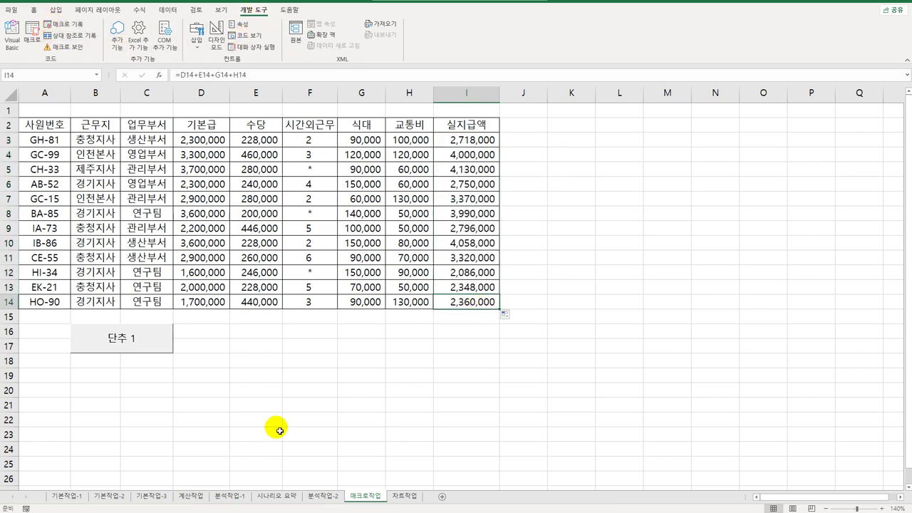
Change the form button's label to 실지급액.
scroll(164, 331, "down", 3)
right_click(139, 206)
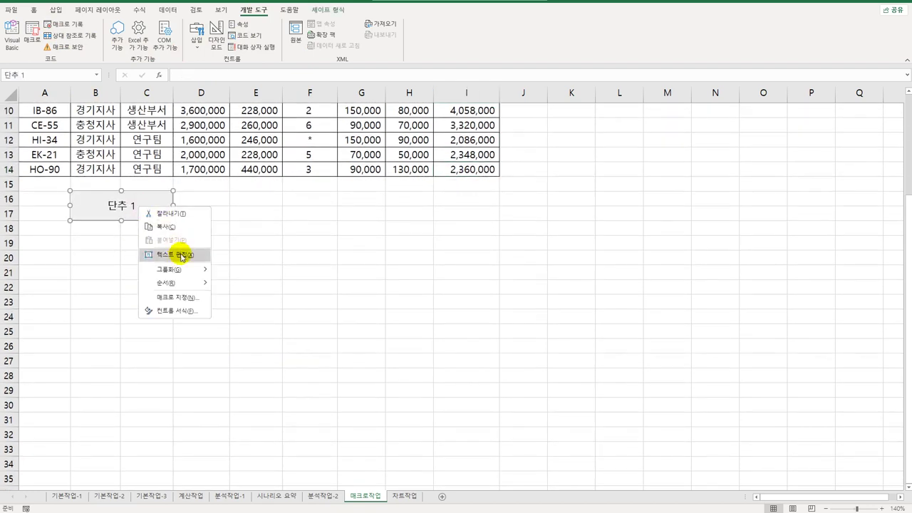
left_click(182, 256)
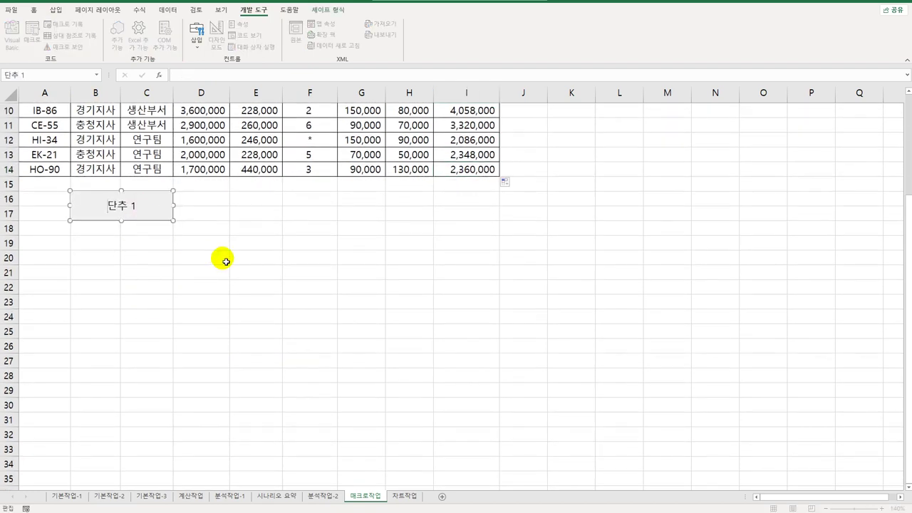
key("ctrl+a")
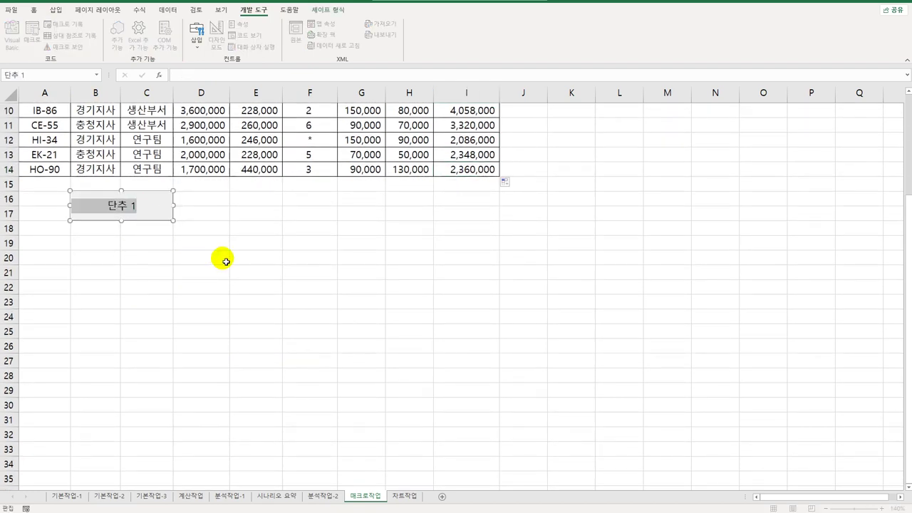
type("실지급액")
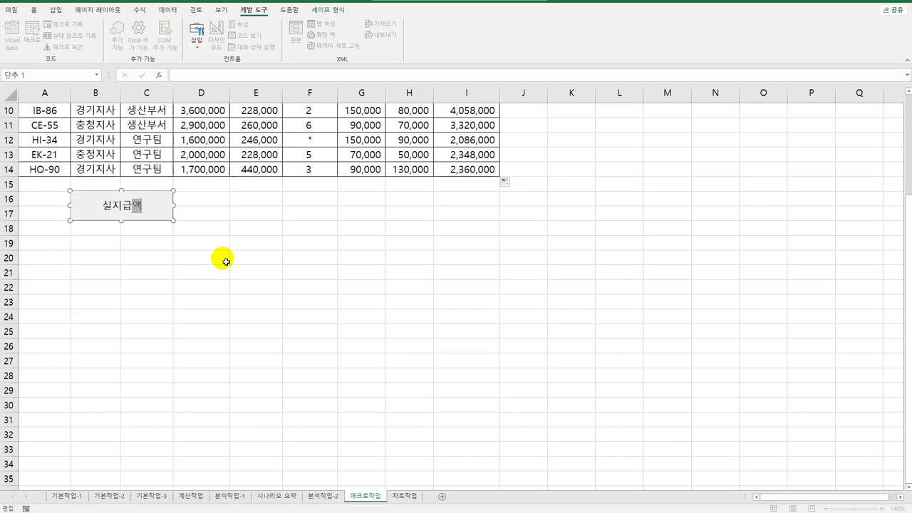
left_click(225, 261)
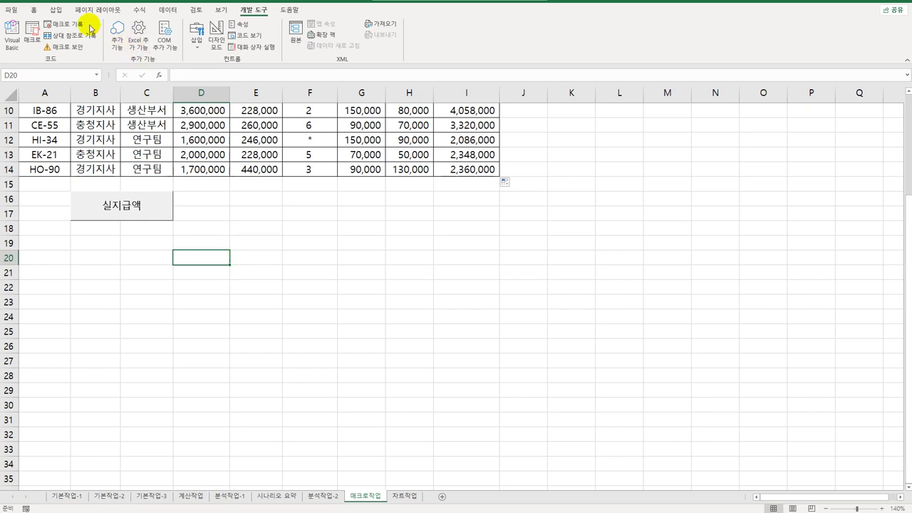
Insert a rectangle shape covering cells E16:F17 and give it the text 서식.
left_click(56, 10)
left_click(113, 36)
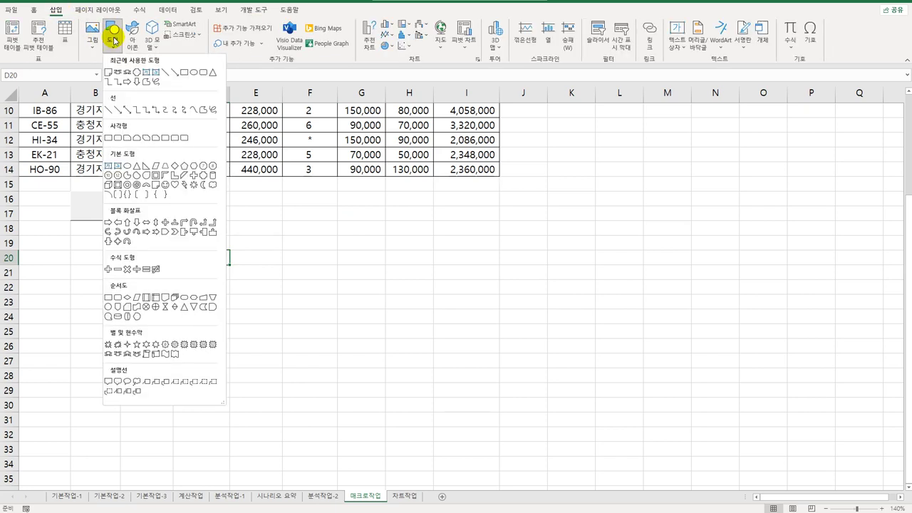
left_click(108, 138)
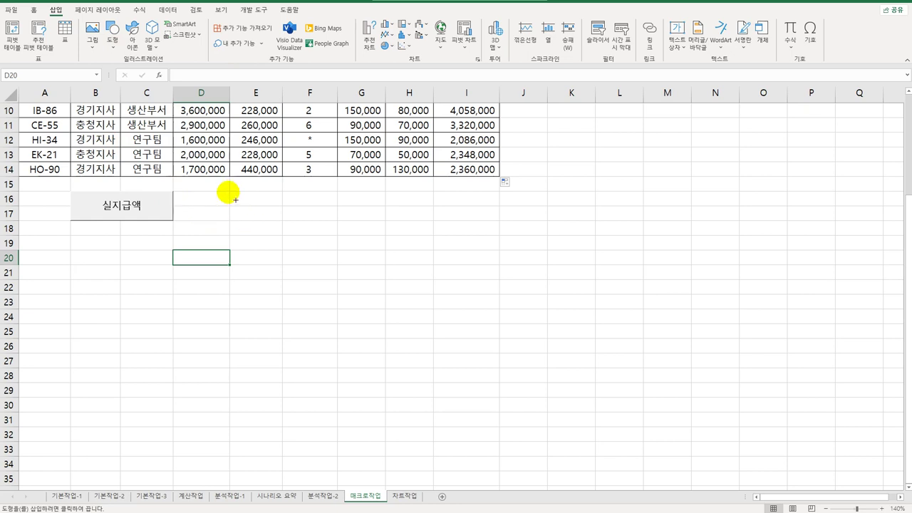
left_click_drag(235, 199, 324, 232)
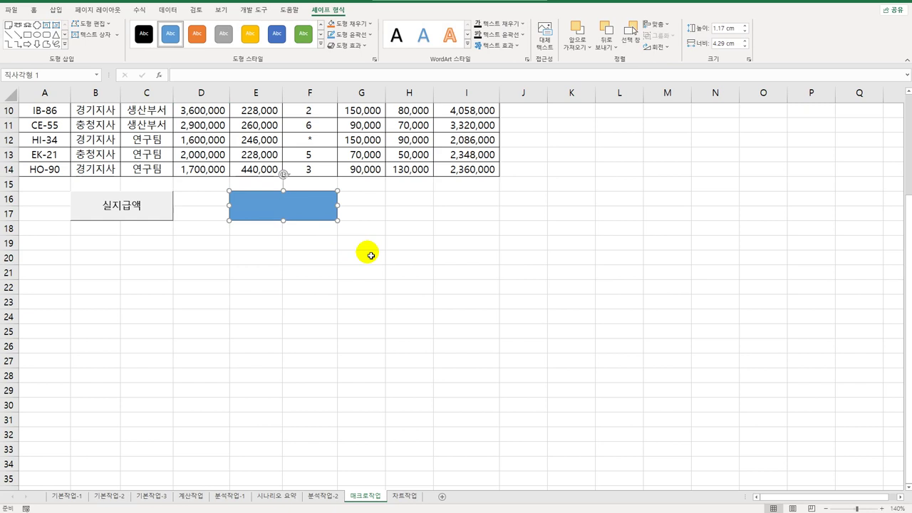
type("서식")
Assign a new macro named 서식 to the rectangle and start recording it in the current workbook.
right_click(291, 202)
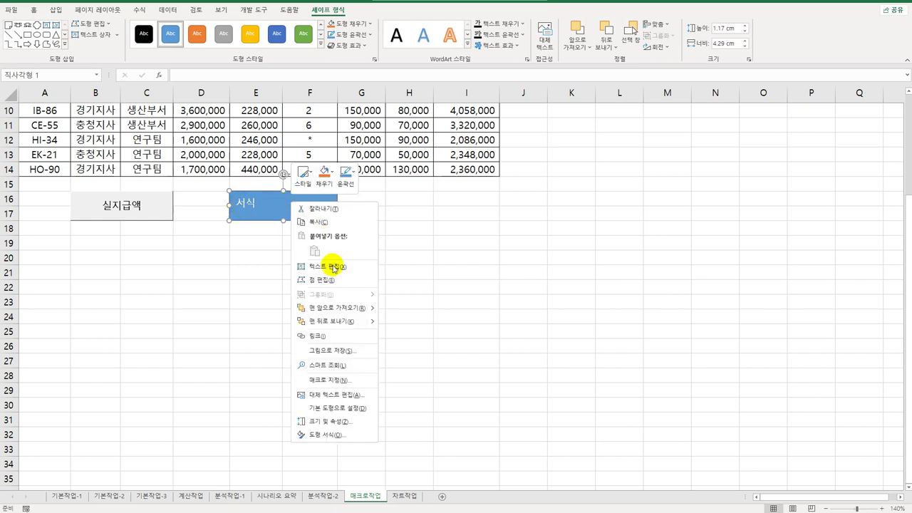
left_click(338, 380)
left_click_drag(347, 291, 545, 207)
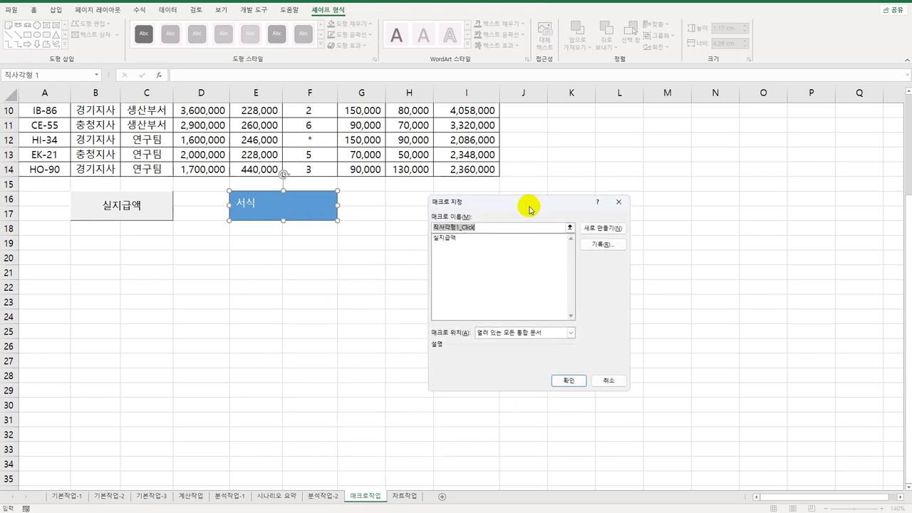
type("서식")
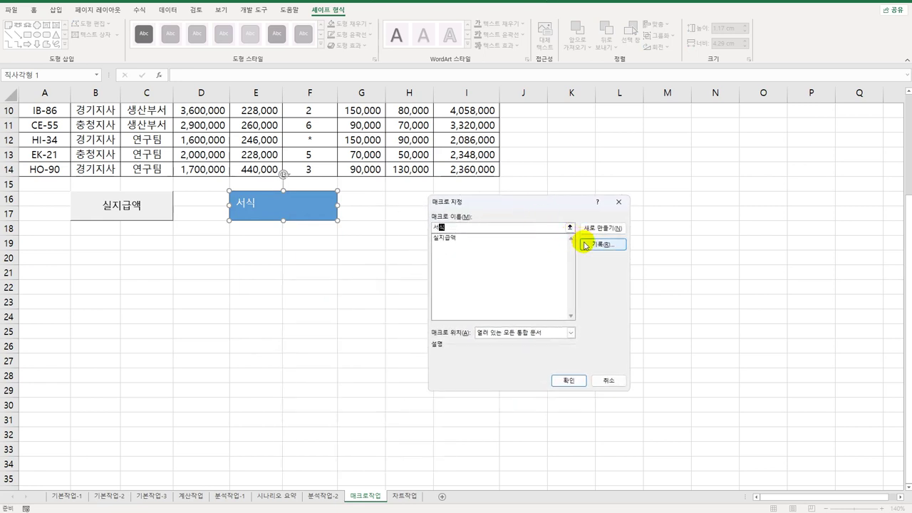
left_click(588, 244)
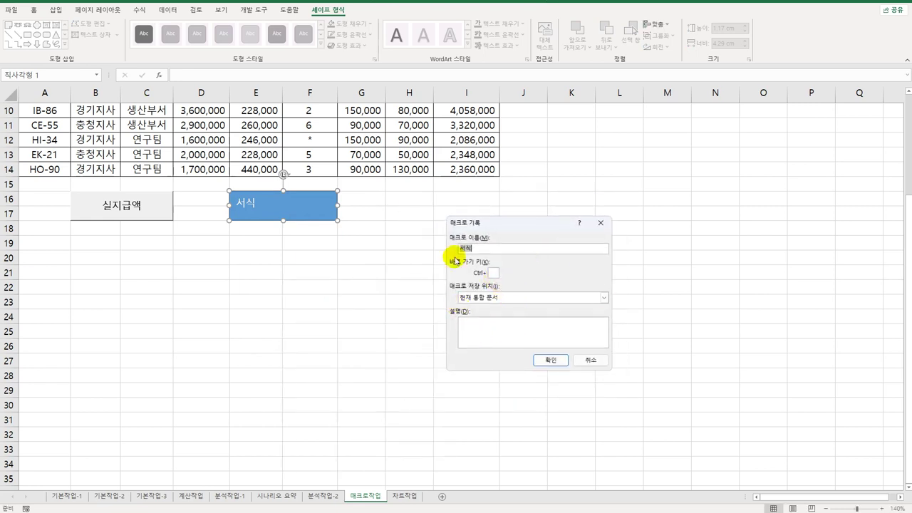
left_click(551, 360)
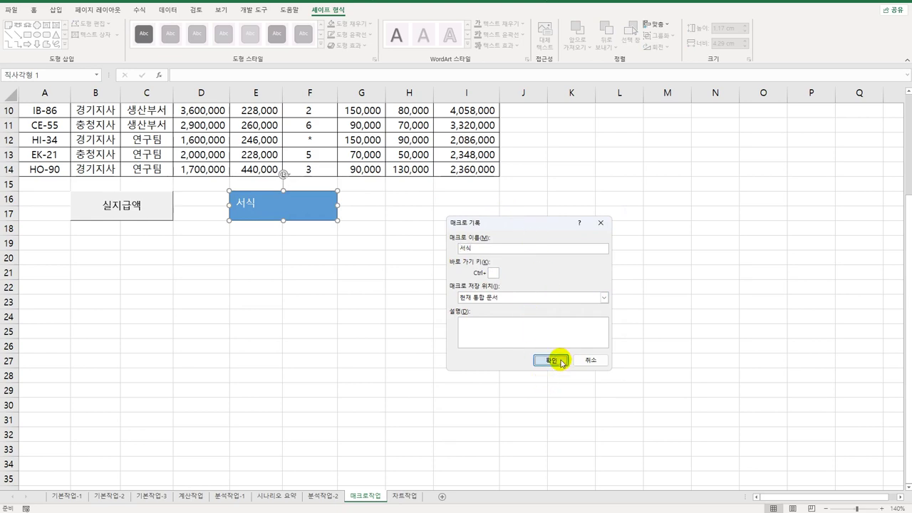
Apply the 강조색1 cell style to the header cells A2:I2 and finish recording the macro.
scroll(456, 323, "up", 3)
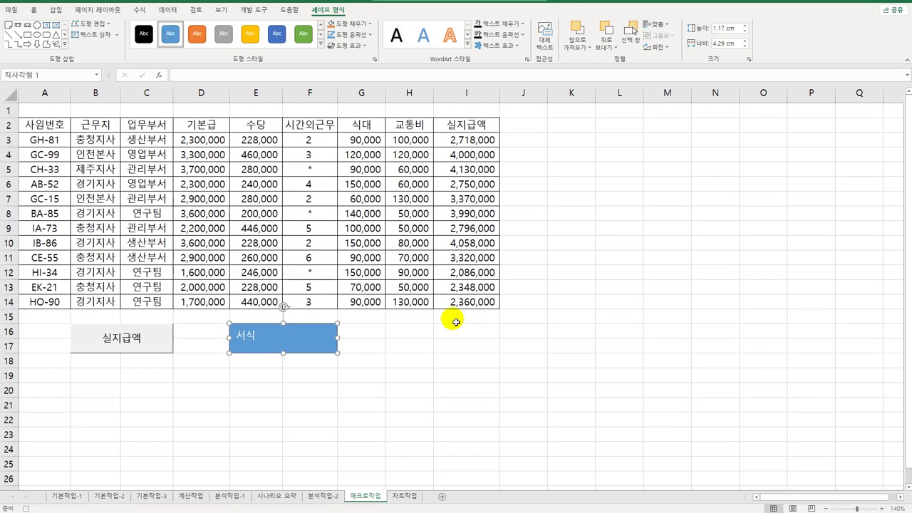
left_click_drag(68, 127, 463, 127)
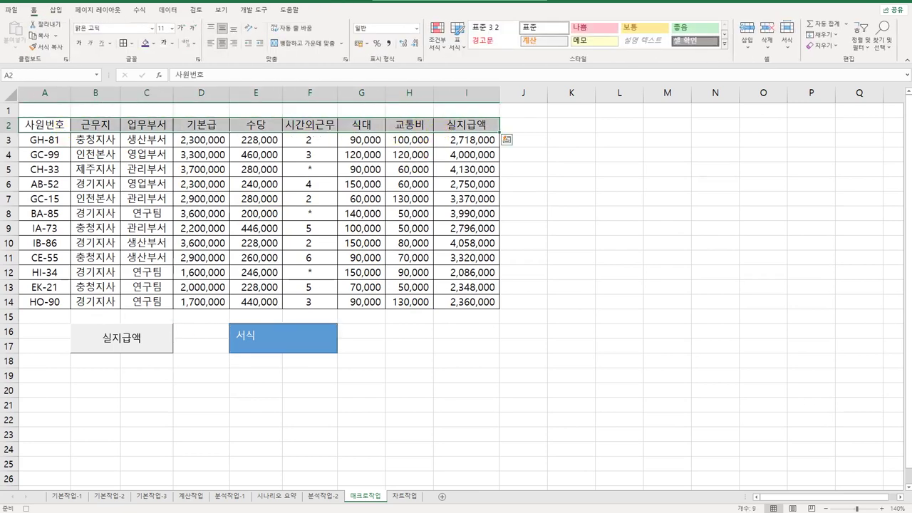
left_click(723, 43)
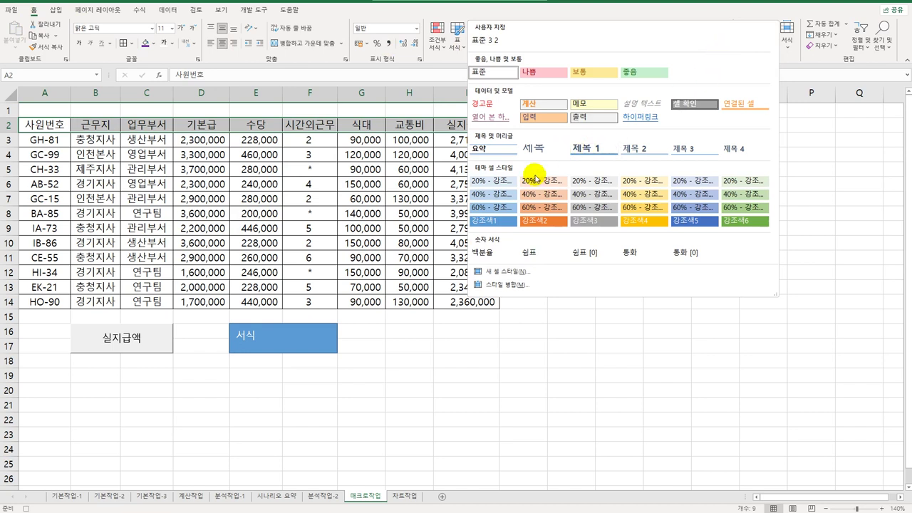
left_click(493, 224)
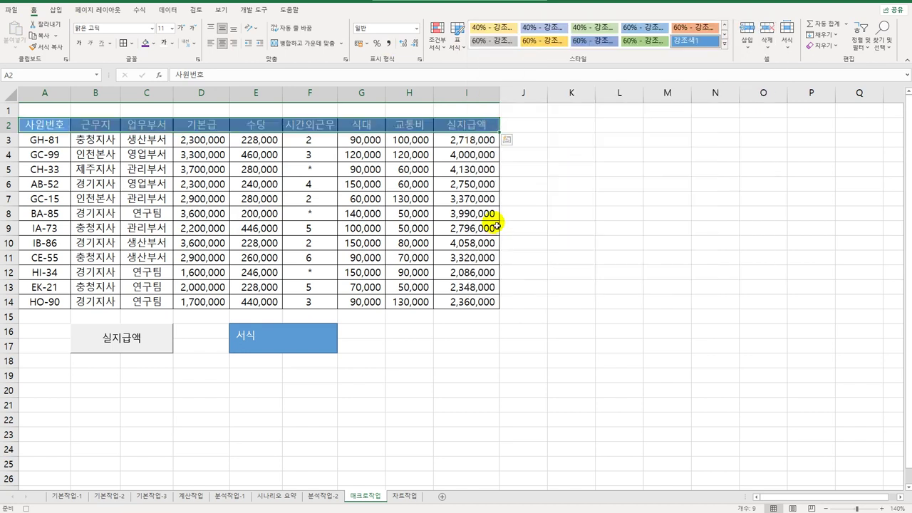
left_click(456, 122)
left_click(254, 9)
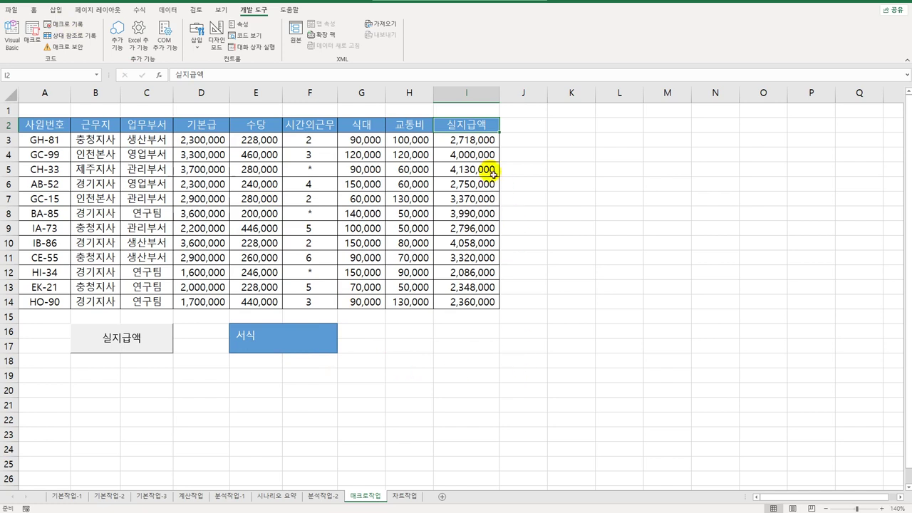
Clear I3:I14 and apply the 강조색2 cell style to A2:I2 as a test setup for the macros.
left_click_drag(491, 147, 491, 295)
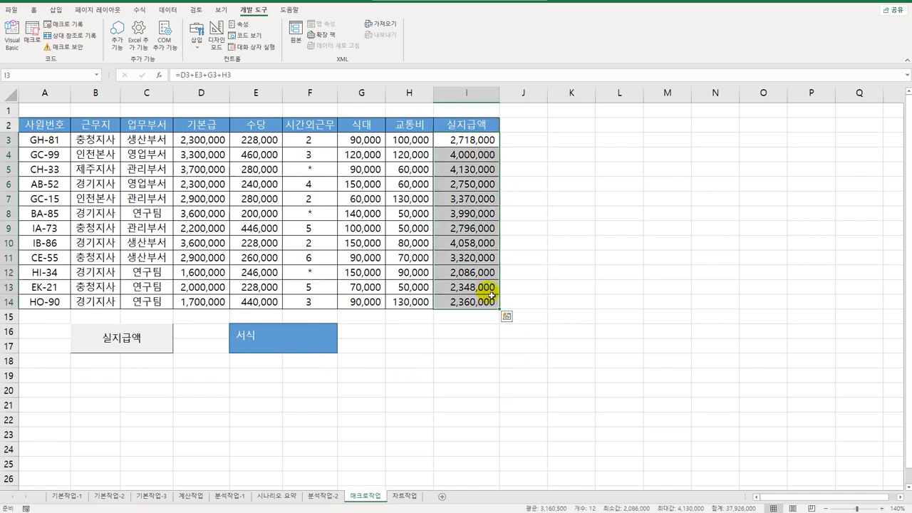
key("Delete")
left_click_drag(67, 126, 463, 126)
left_click(33, 10)
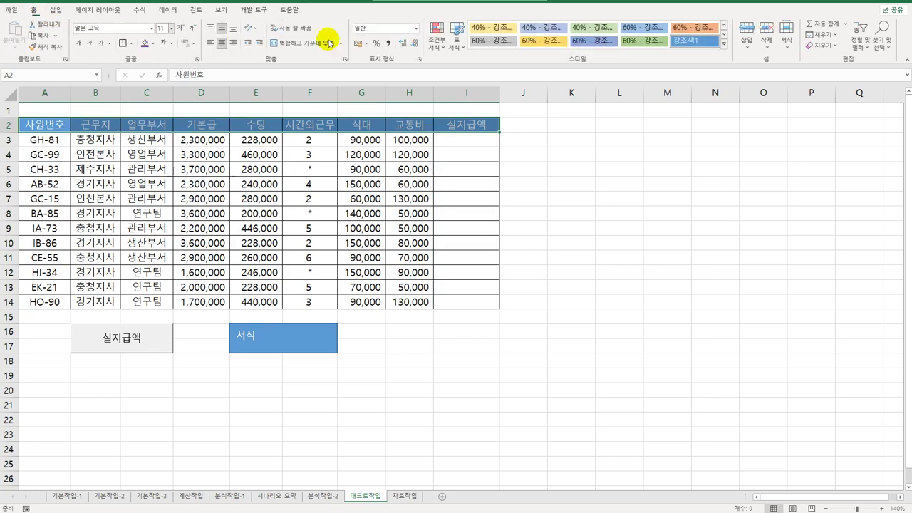
left_click(723, 43)
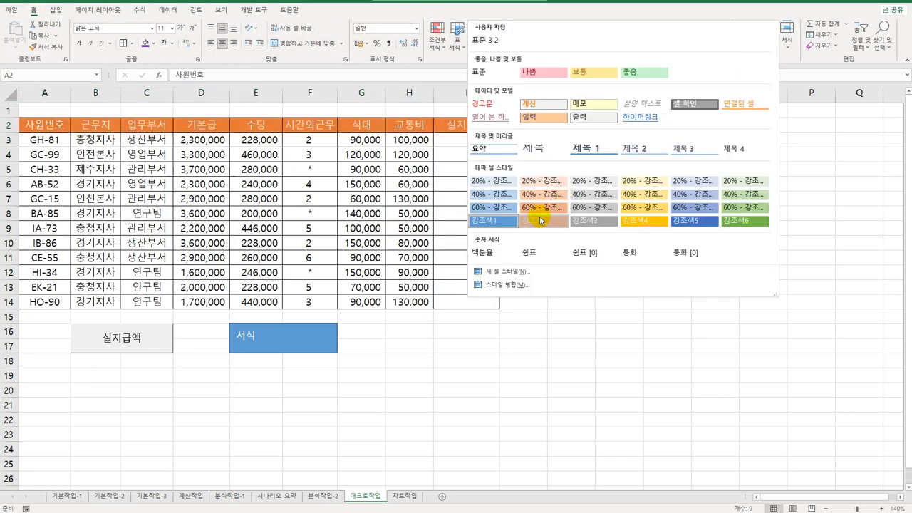
left_click(540, 221)
Run the 실지급액 and 서식 macros from the button and the rectangle on the sheet.
left_click(114, 340)
left_click(307, 343)
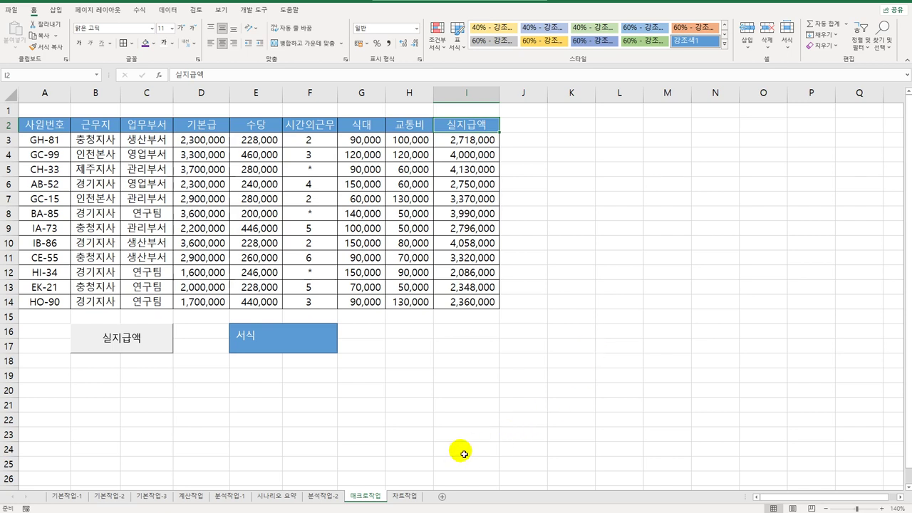
Change the chart on the 차트작업 sheet to a 3-D clustered column chart.
left_click(405, 495)
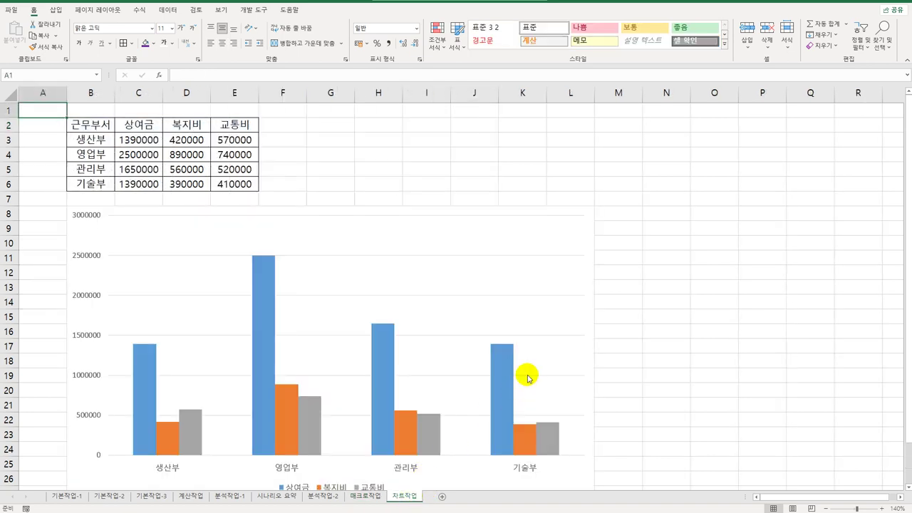
scroll(526, 367, "down", 3)
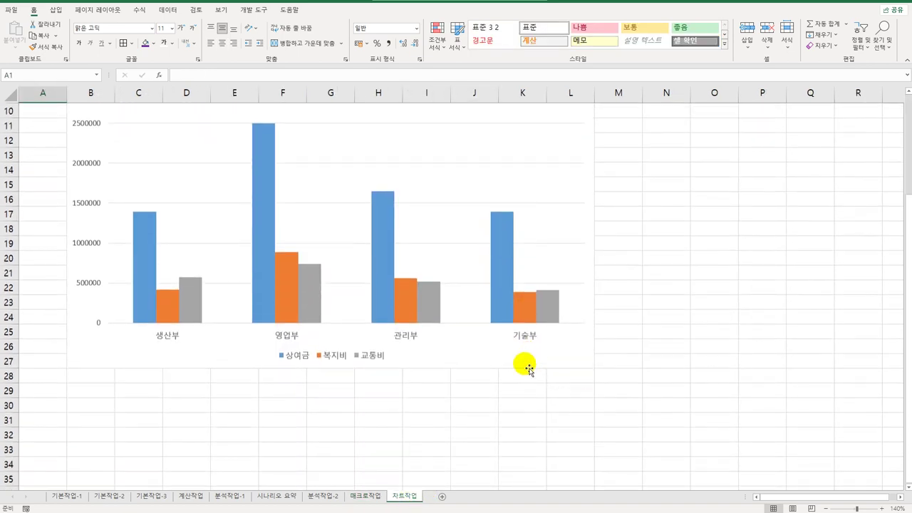
right_click(404, 152)
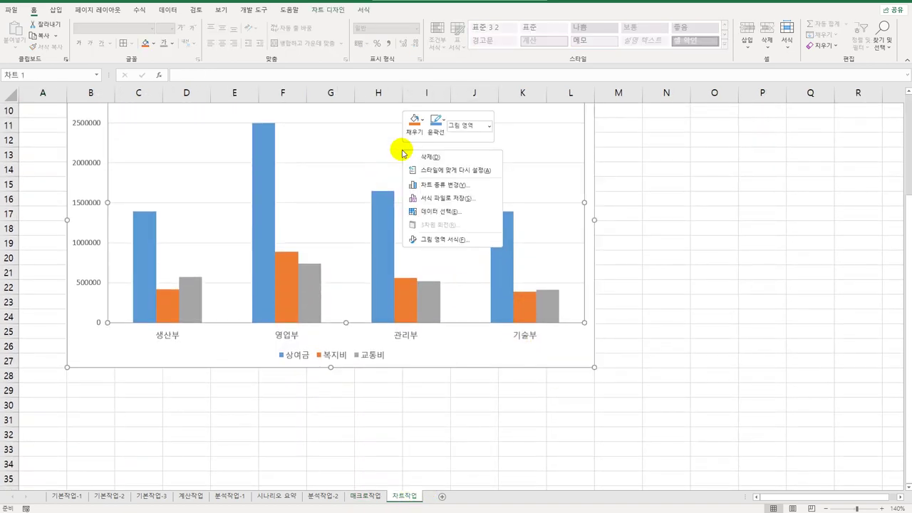
left_click(449, 187)
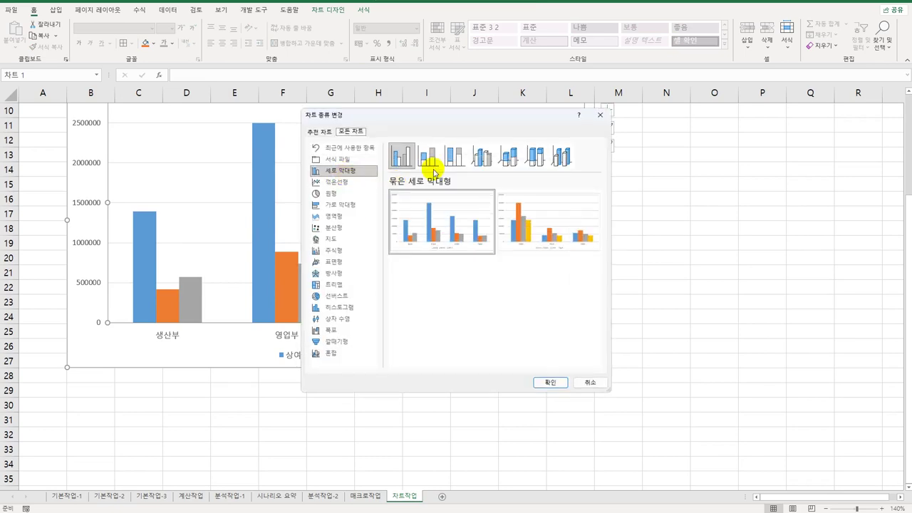
left_click(485, 156)
left_click(550, 385)
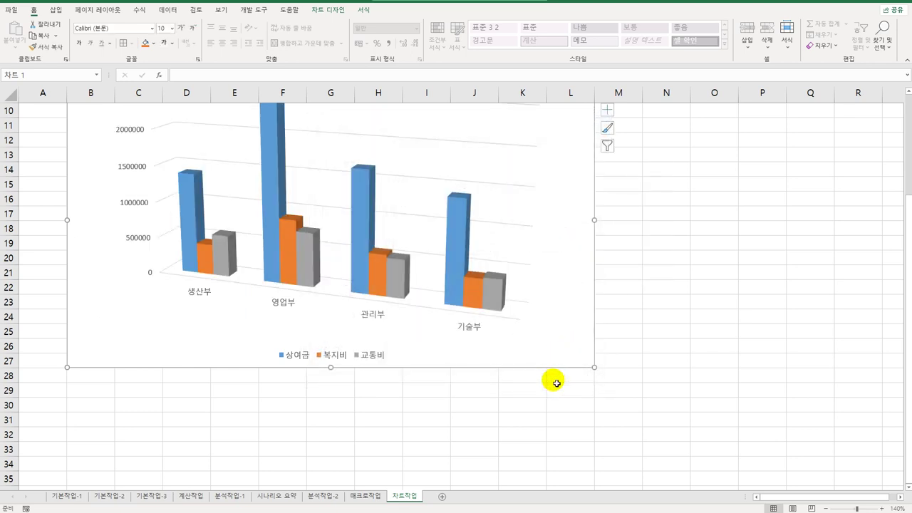
Turn on 직각으로 축 고정 in the chart's 3-D rotation settings.
right_click(377, 155)
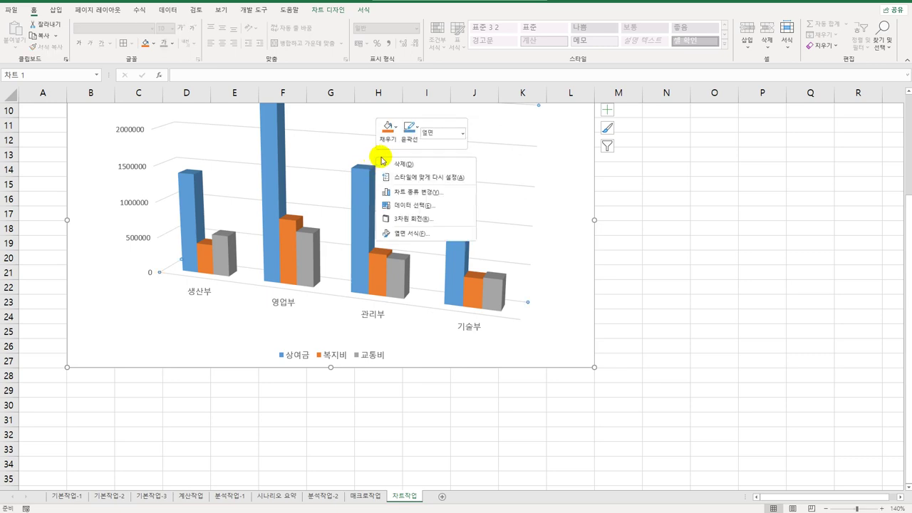
left_click(419, 219)
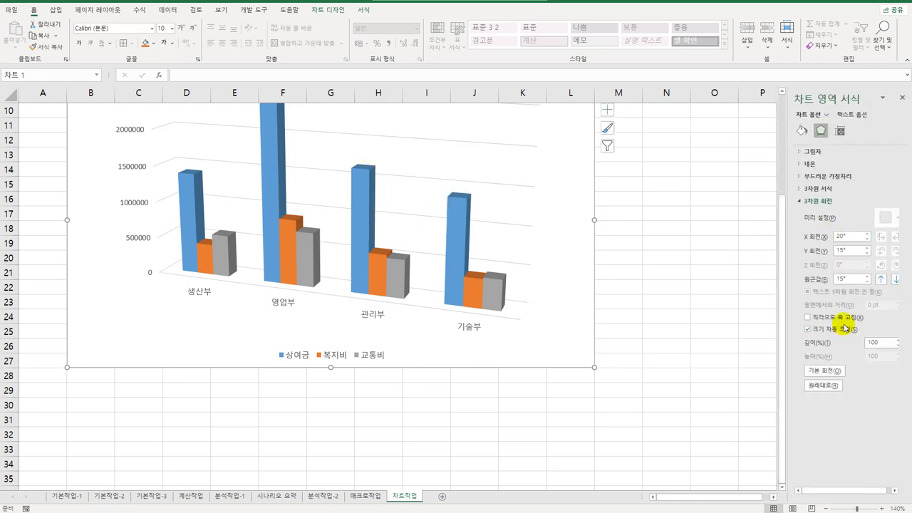
left_click(845, 319)
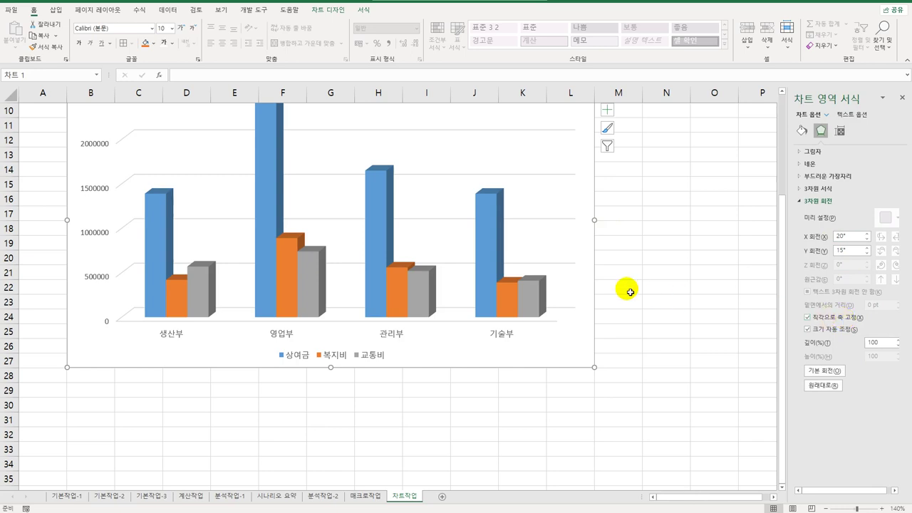
Set the column shape of the 상여금 series to 원통형.
left_click(267, 179)
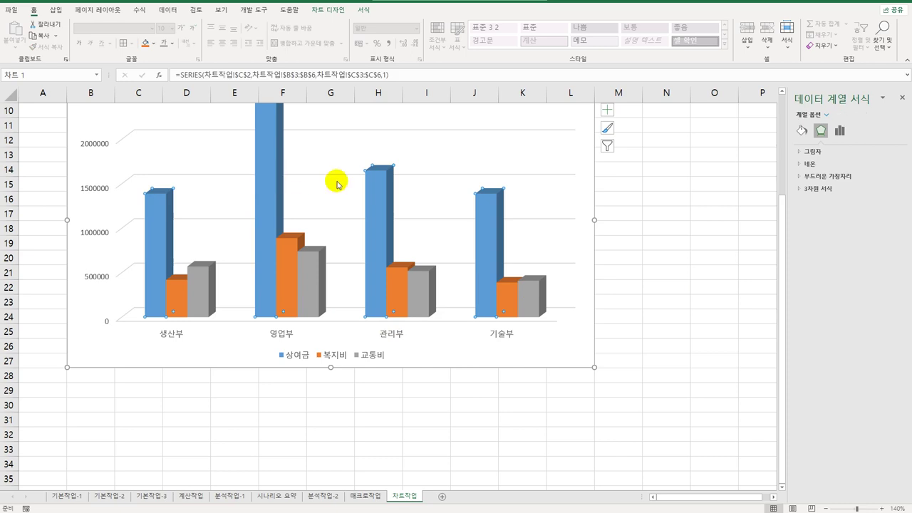
left_click(841, 131)
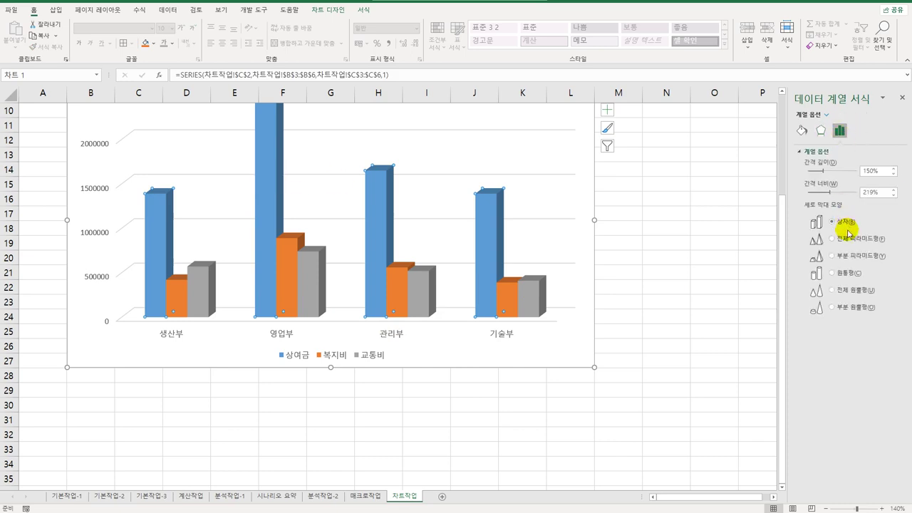
left_click(849, 274)
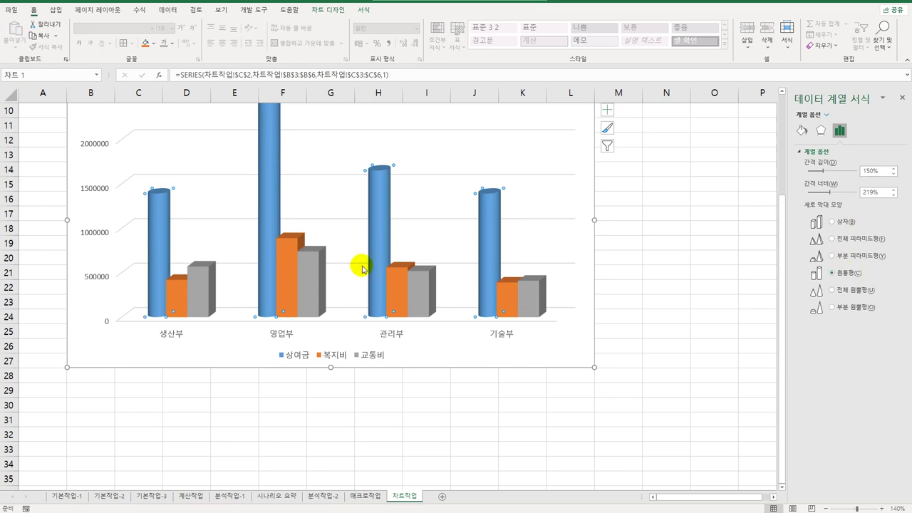
Set the vertical axis major unit to 400000.
left_click(106, 188)
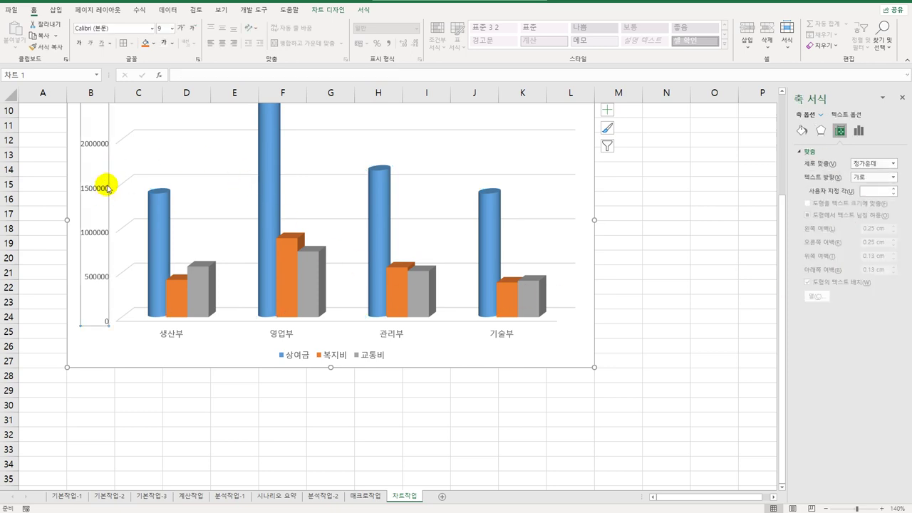
left_click(858, 131)
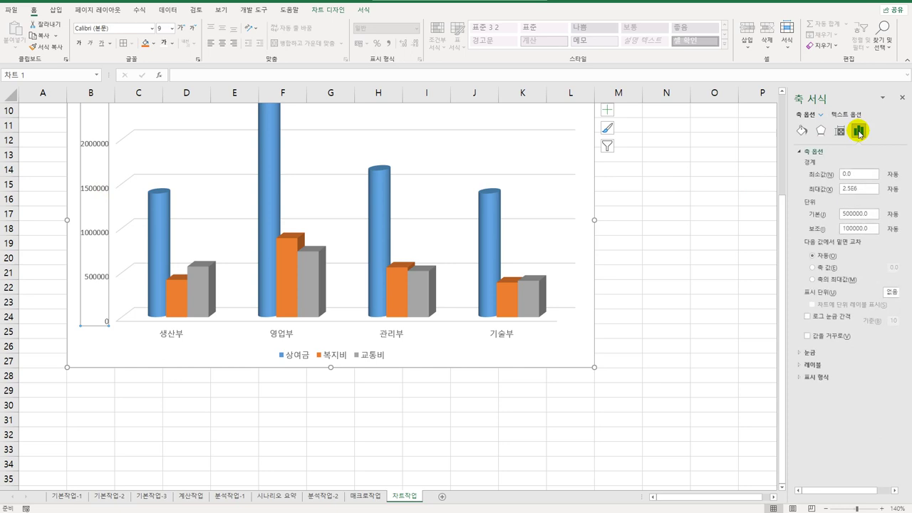
left_click(869, 215)
type("4")
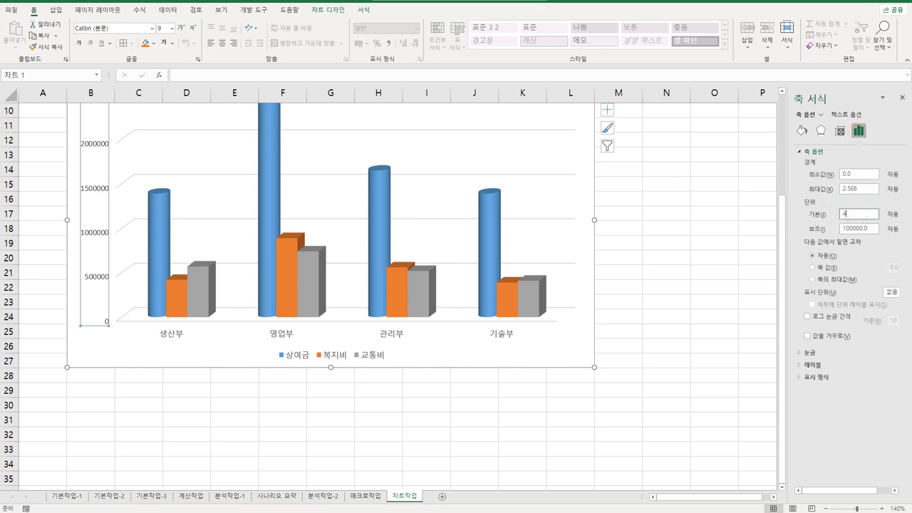
type("00000")
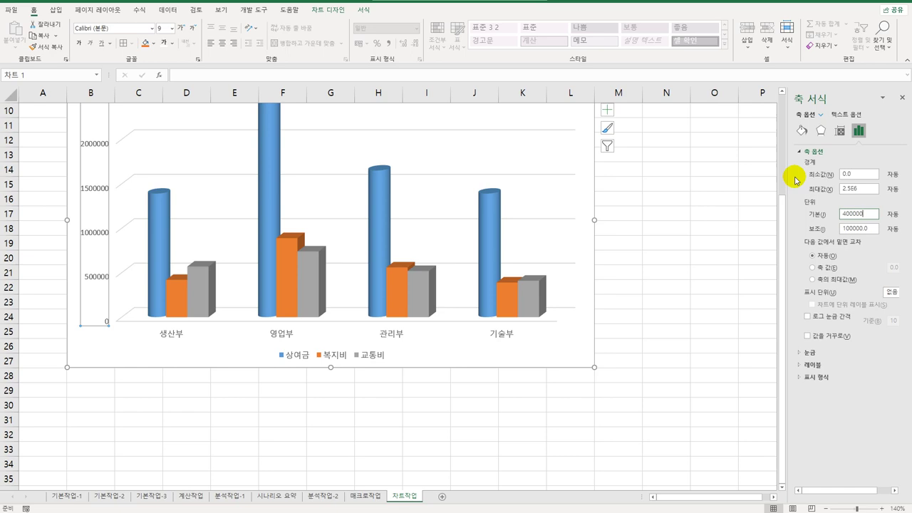
Format the vertical axis numbers as 회계 with the symbol set to 없음.
left_click(817, 377)
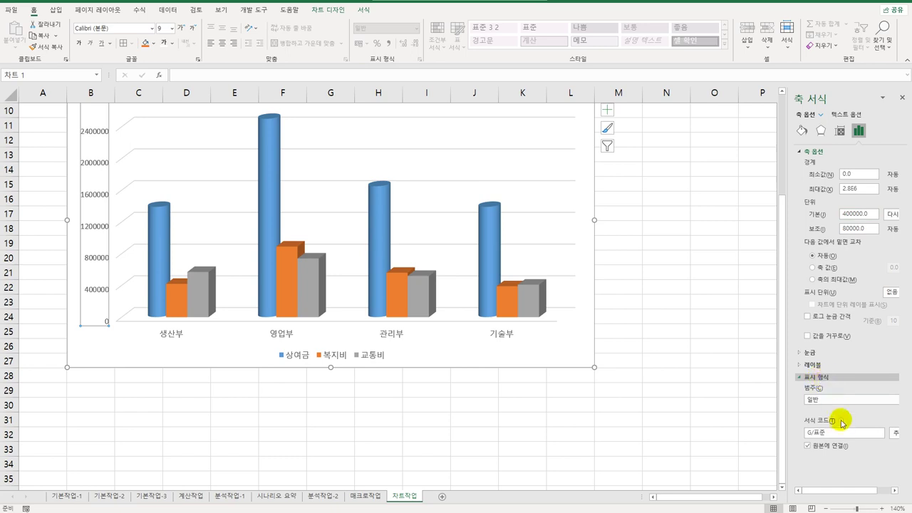
left_click(837, 400)
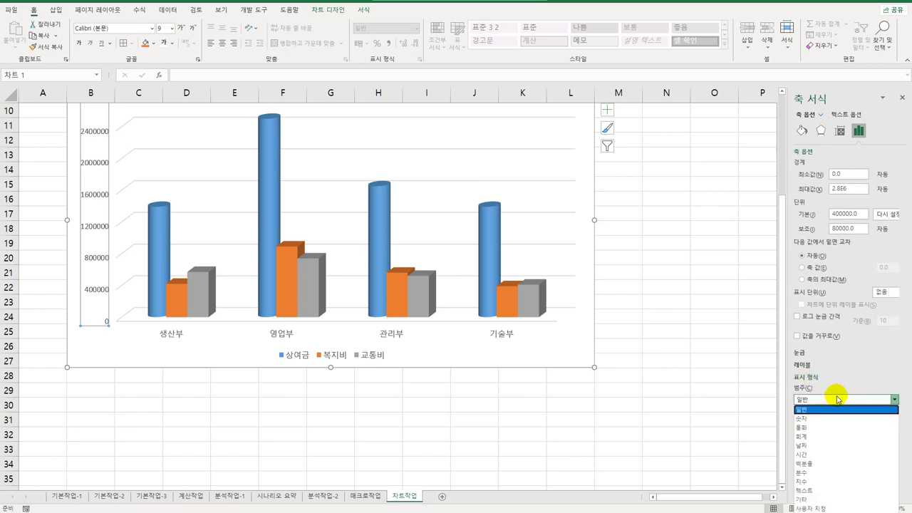
left_click(829, 437)
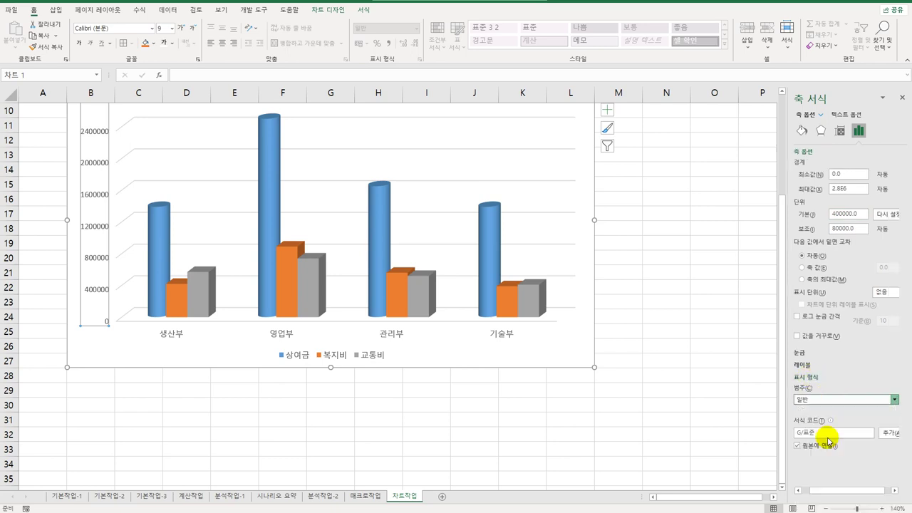
left_click(860, 437)
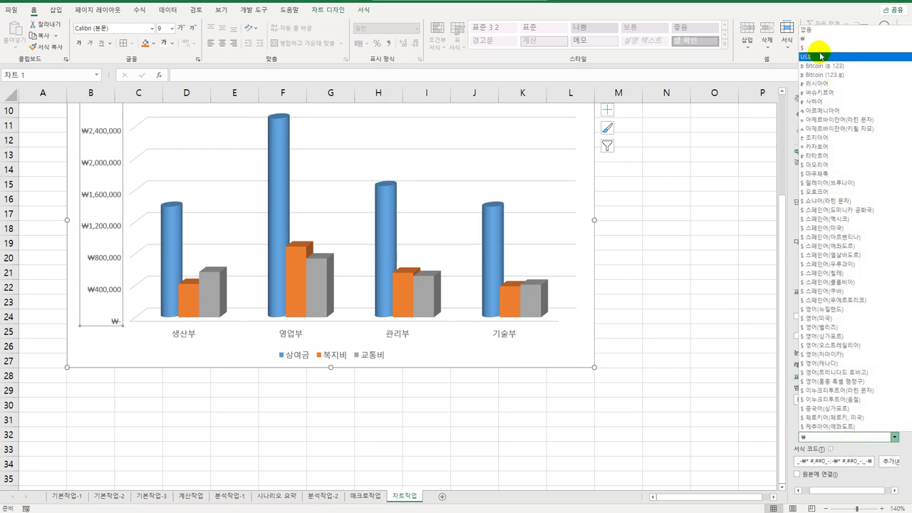
left_click(810, 30)
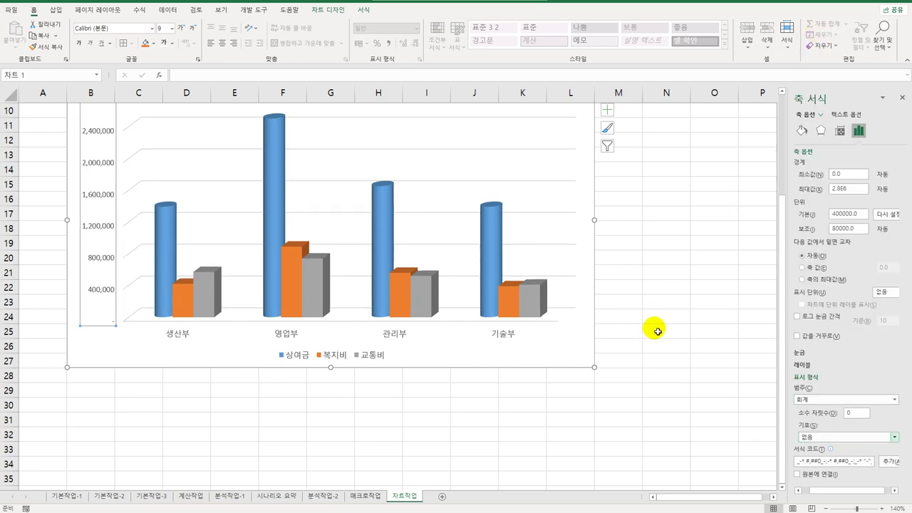
Fill the chart's floor (밑면) with the solid light grey theme color.
left_click(348, 315)
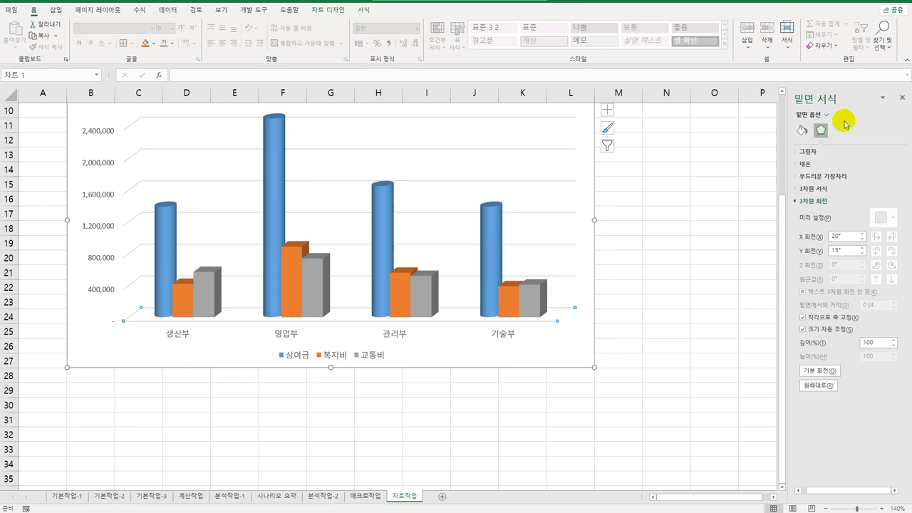
left_click(800, 131)
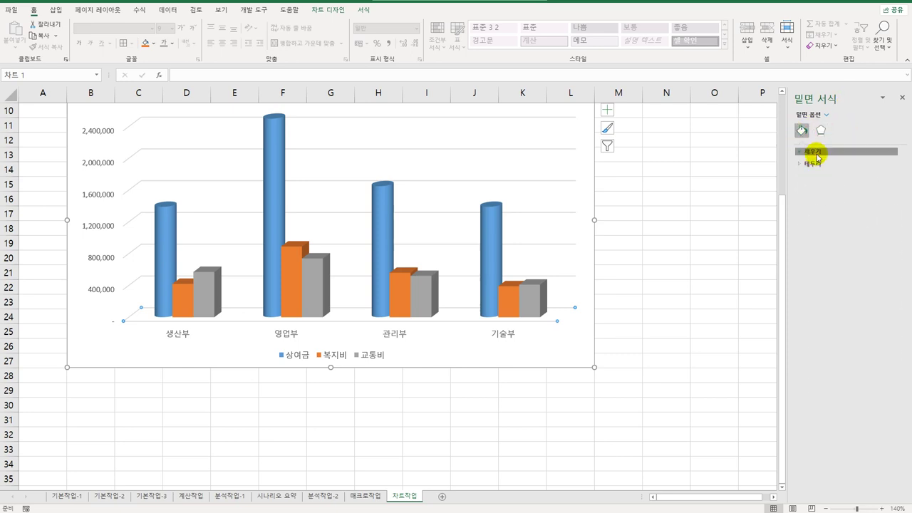
left_click(810, 150)
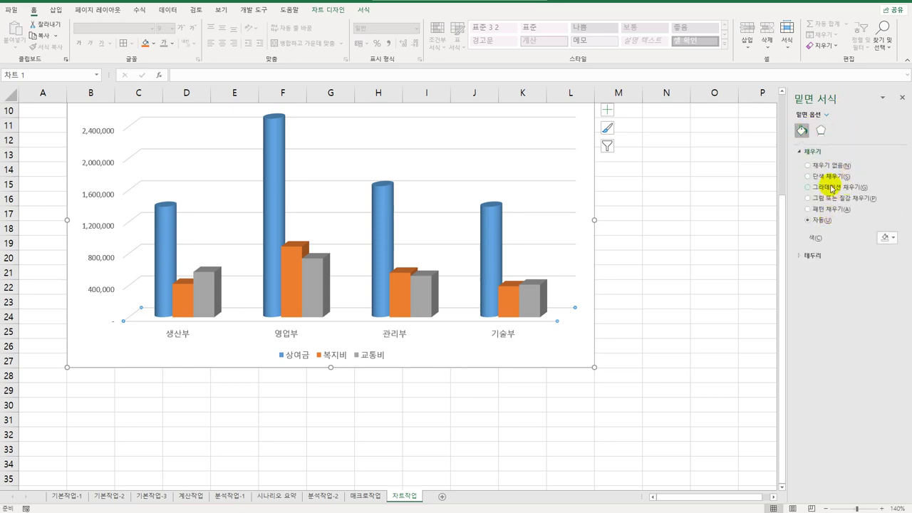
left_click(894, 239)
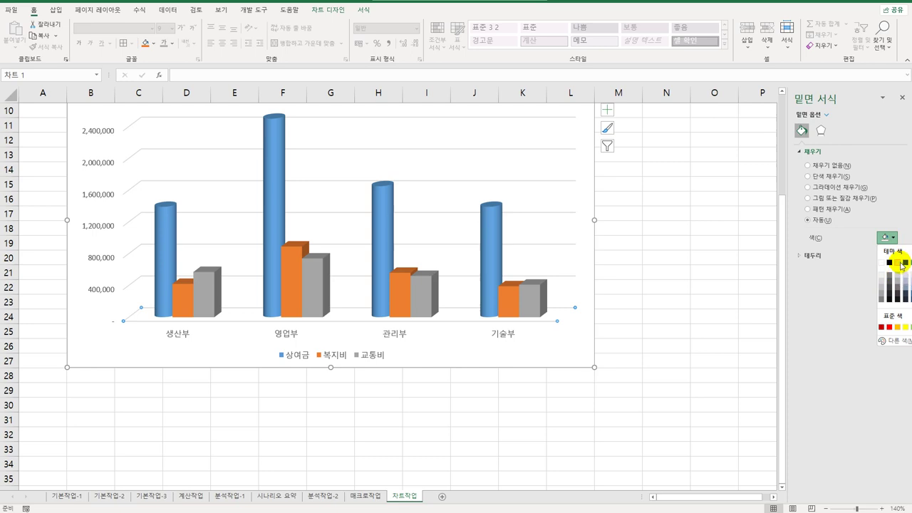
left_click(901, 265)
left_click(364, 10)
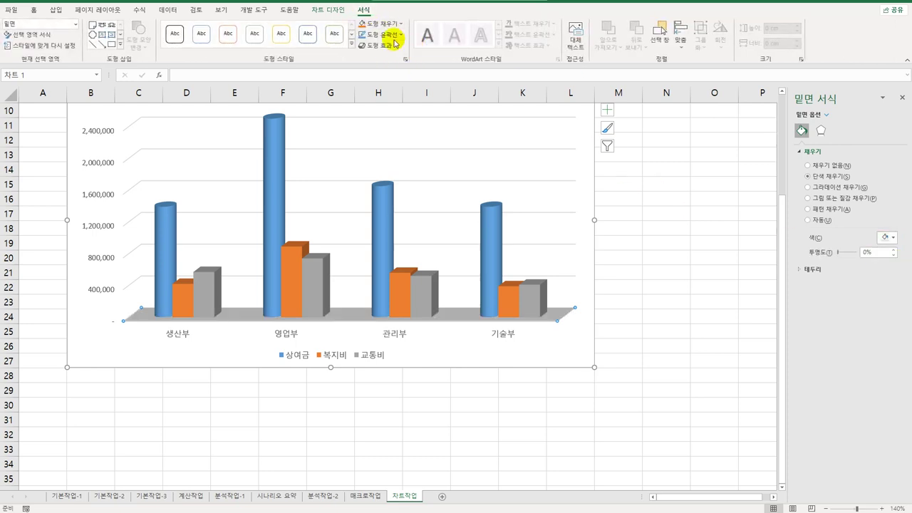
left_click(397, 24)
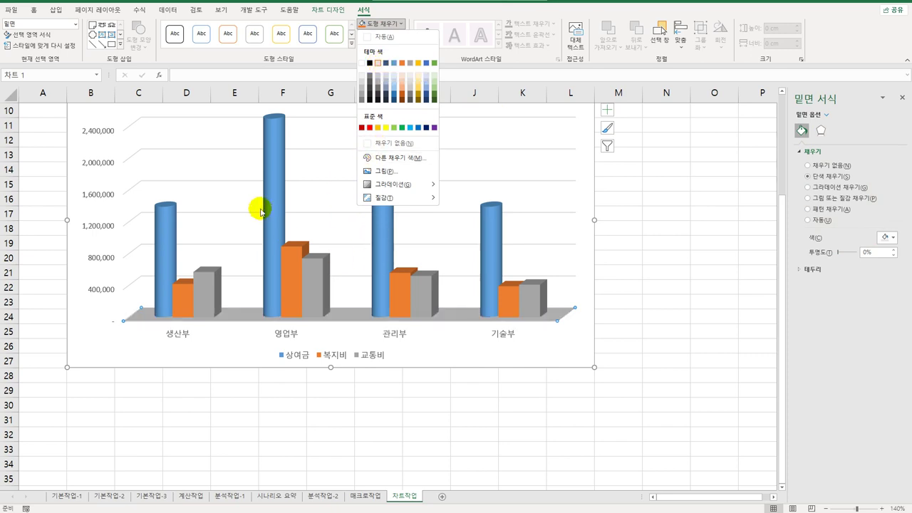
Add data callouts (데이터 설명선) to the 상여금 series.
left_click(273, 182)
left_click(273, 182)
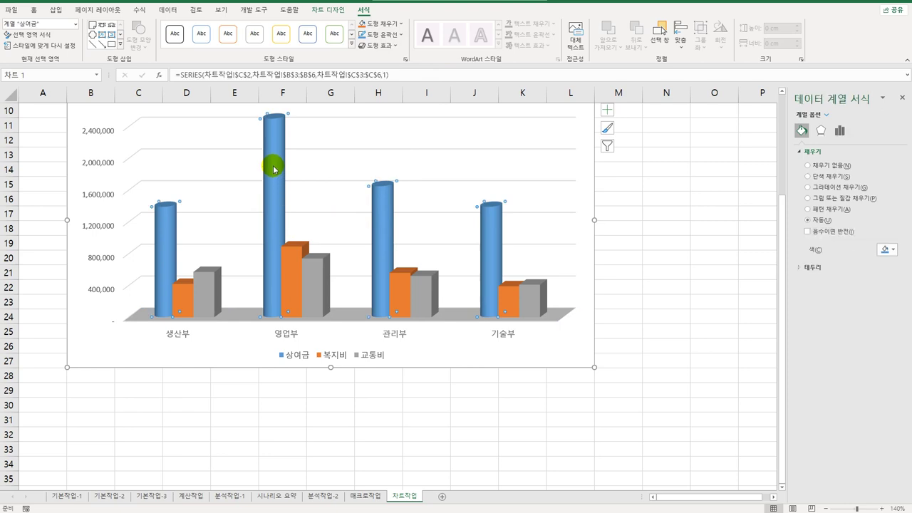
right_click(274, 134)
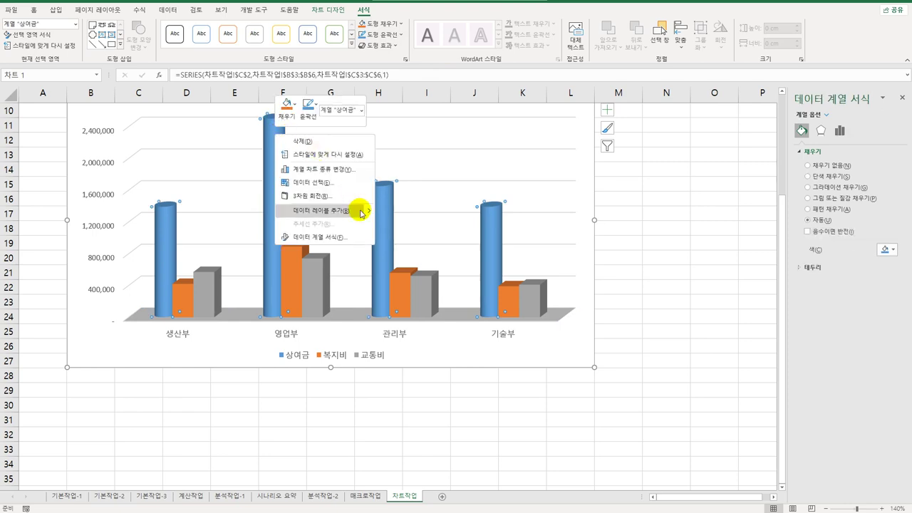
mouse_move(365, 211)
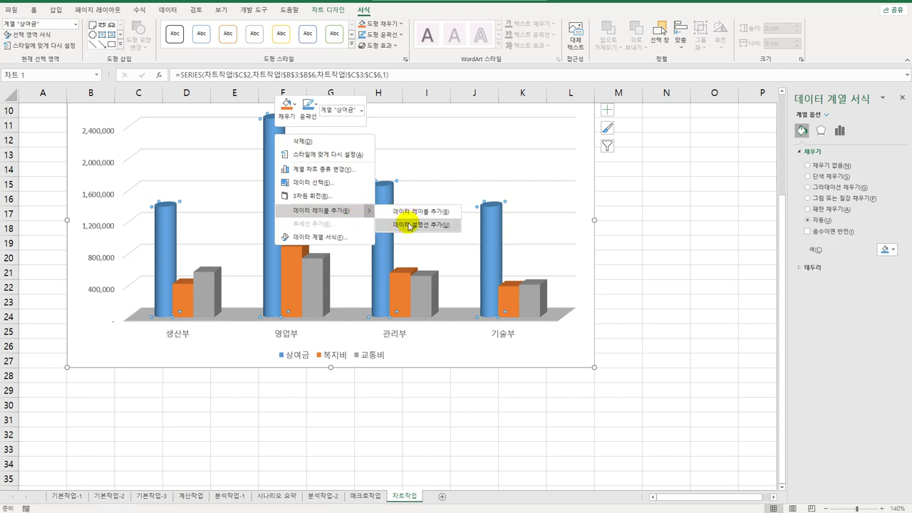
left_click(410, 225)
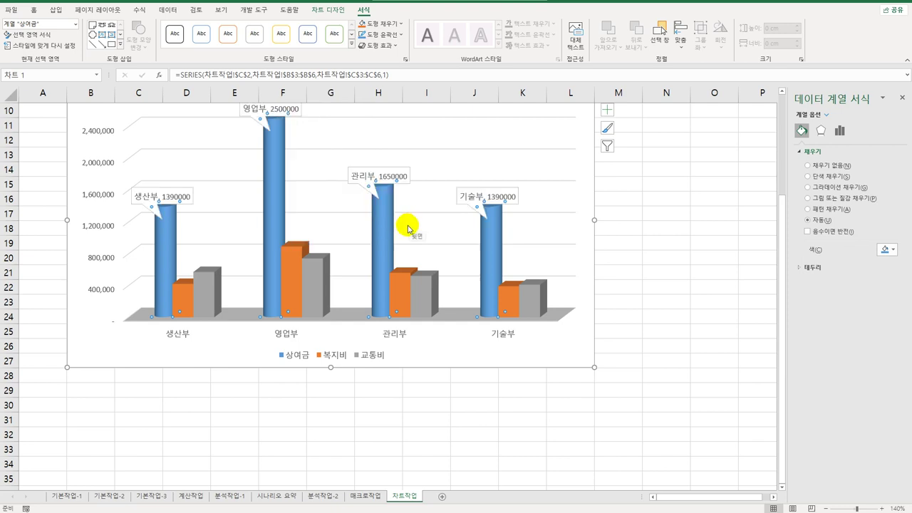
scroll(403, 183, "up", 3)
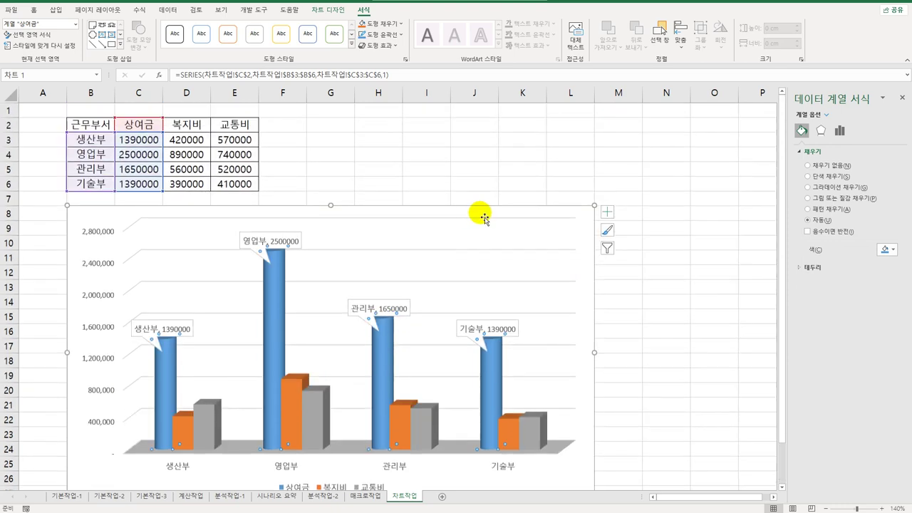
Give the chart area a 바깥쪽 shadow cast toward the lower right and turn on 둥근 모서리 for its border.
left_click(591, 218)
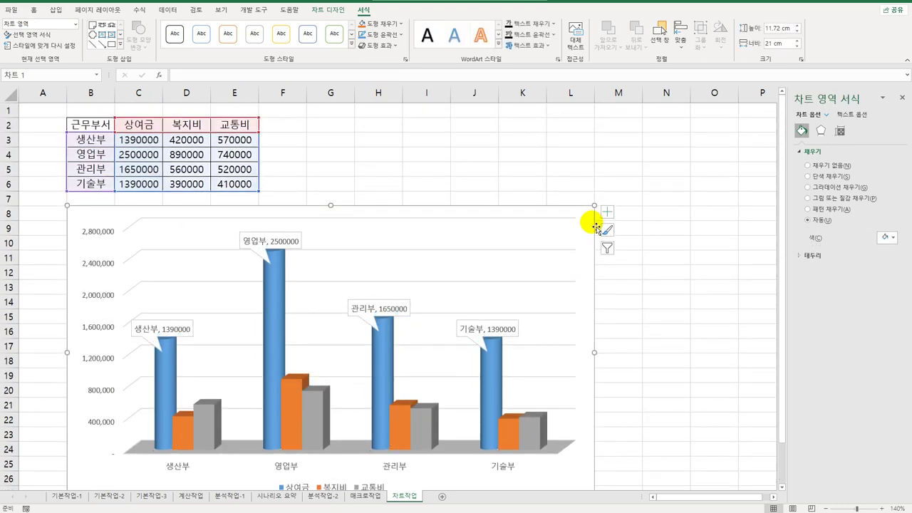
left_click(378, 45)
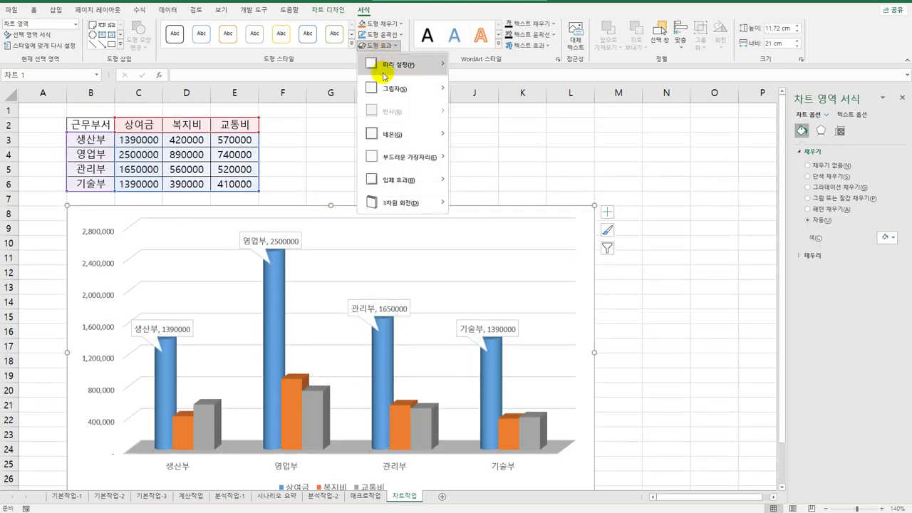
mouse_move(388, 88)
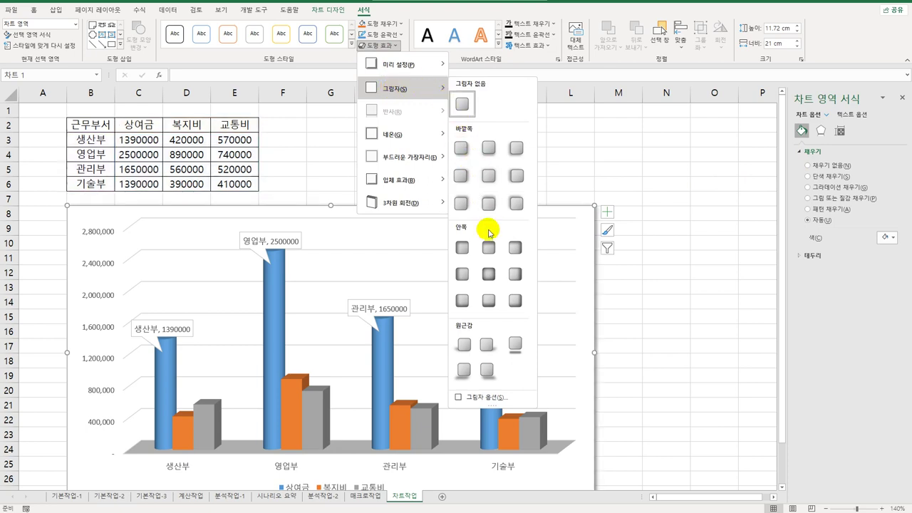
left_click(458, 155)
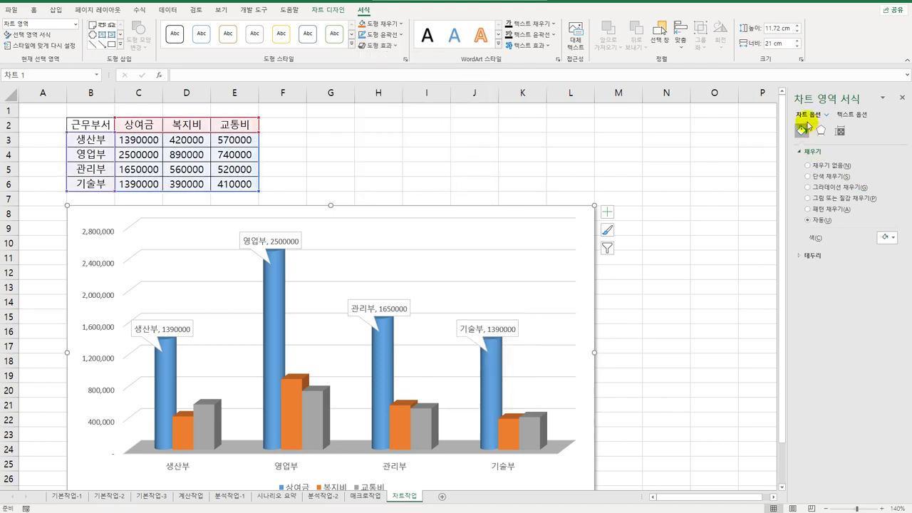
left_click(812, 256)
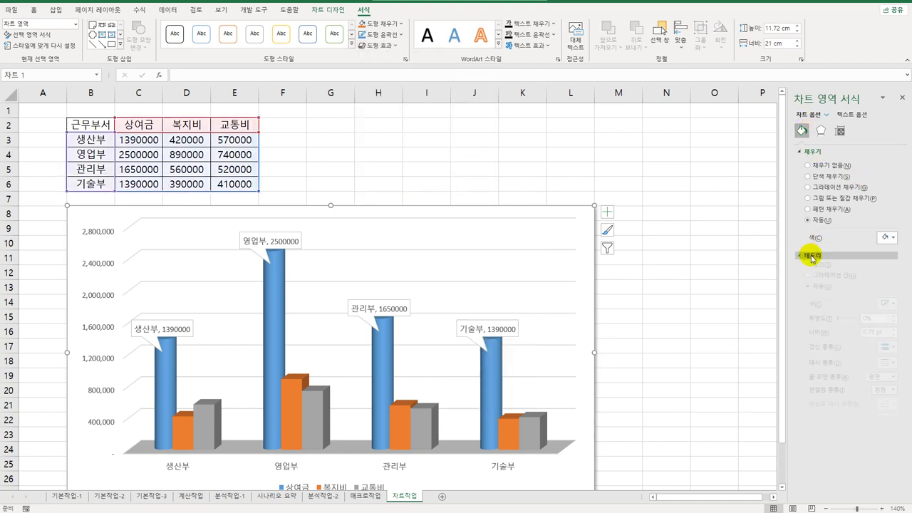
left_click(830, 487)
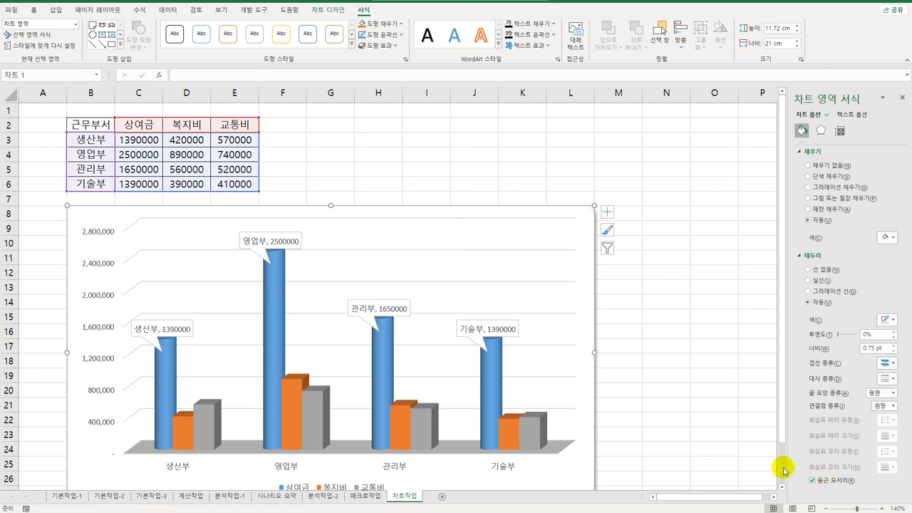
left_click(636, 406)
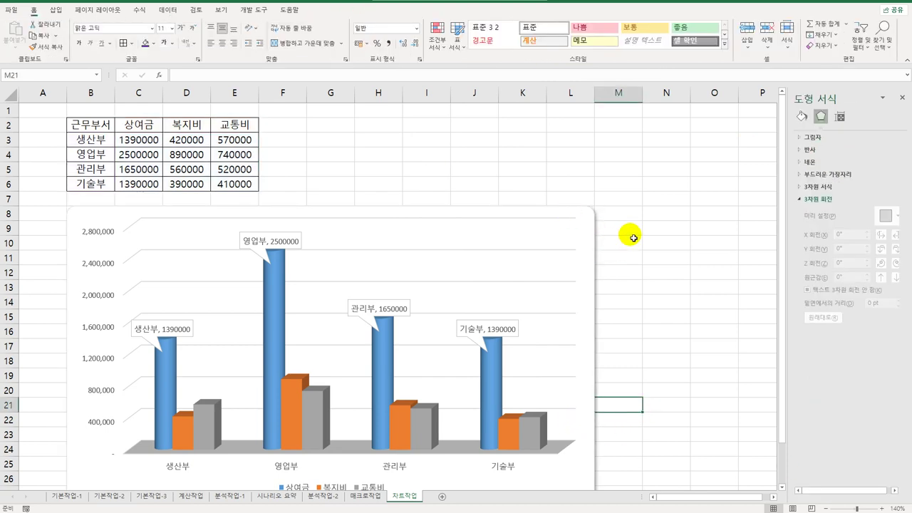
scroll(633, 238, "down", 3)
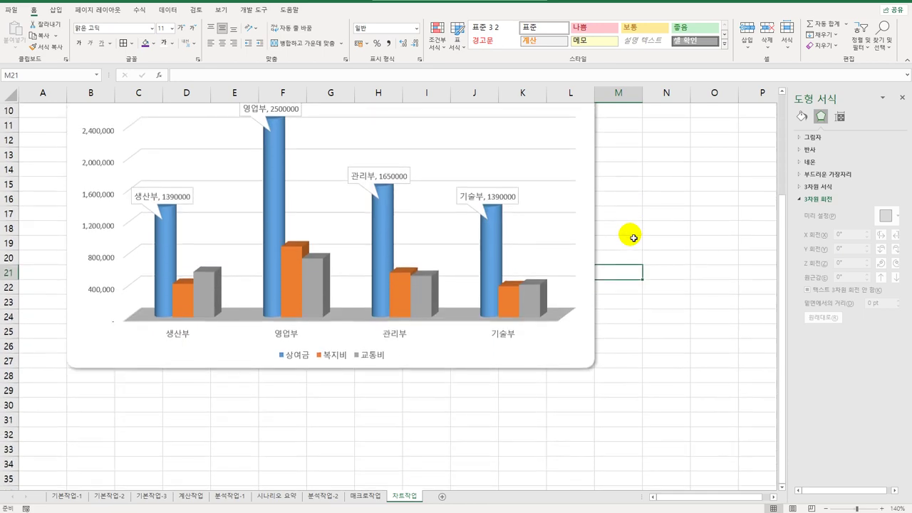
scroll(633, 238, "up", 2)
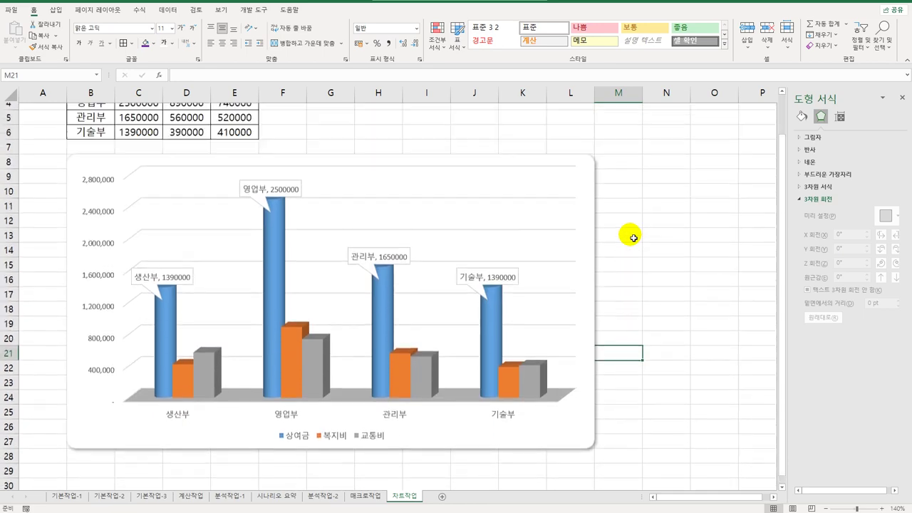
scroll(633, 238, "down", 2)
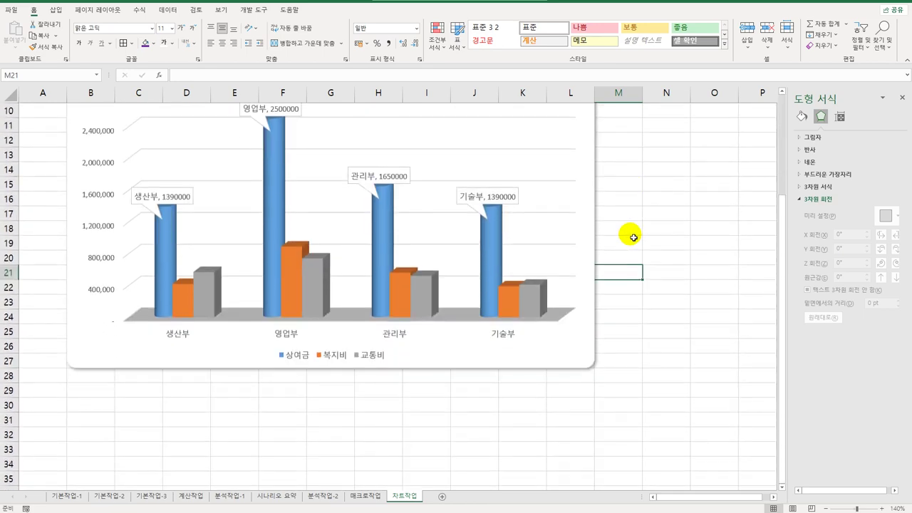